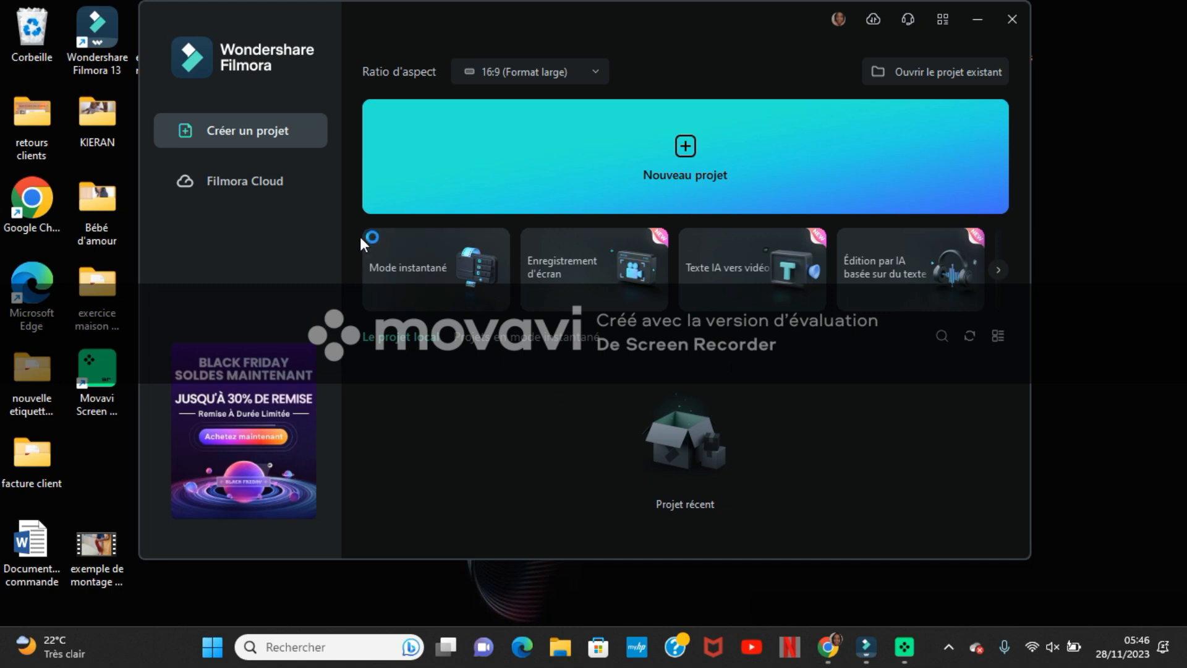
- Look at the Filmora Cloud page and the aspect ratio choices, and create a new project in the 16:9 wide format
{"action": "left_click", "coordinate": [243, 181]}
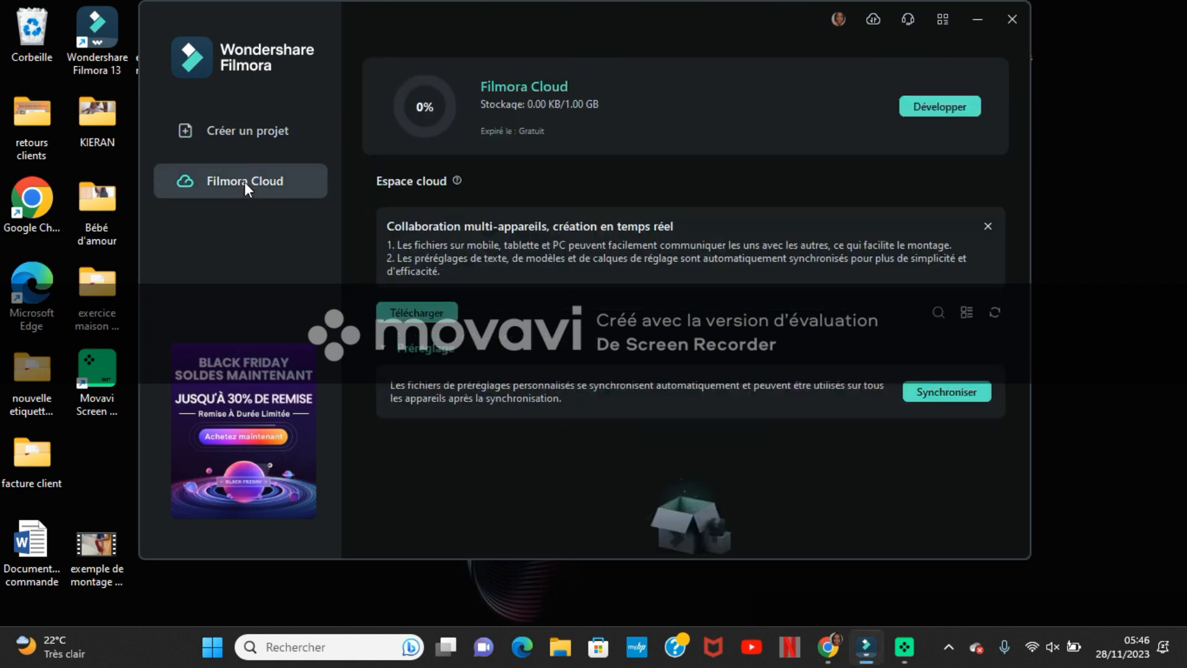
{"action": "left_click", "coordinate": [243, 130]}
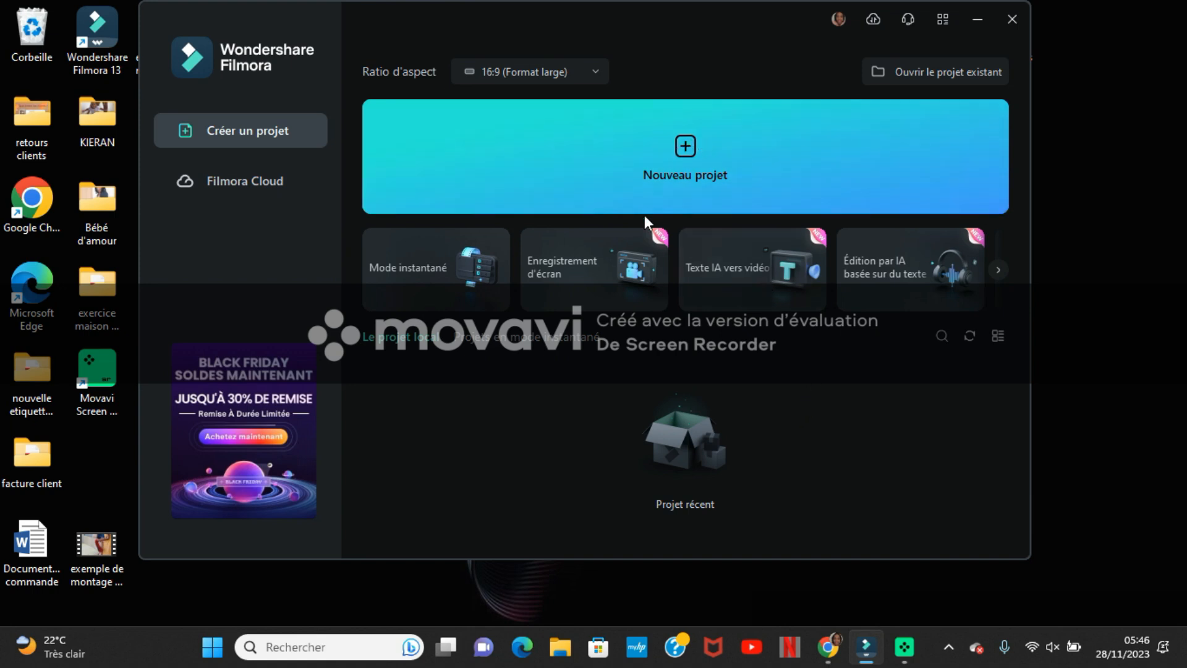
{"action": "left_click", "coordinate": [528, 73]}
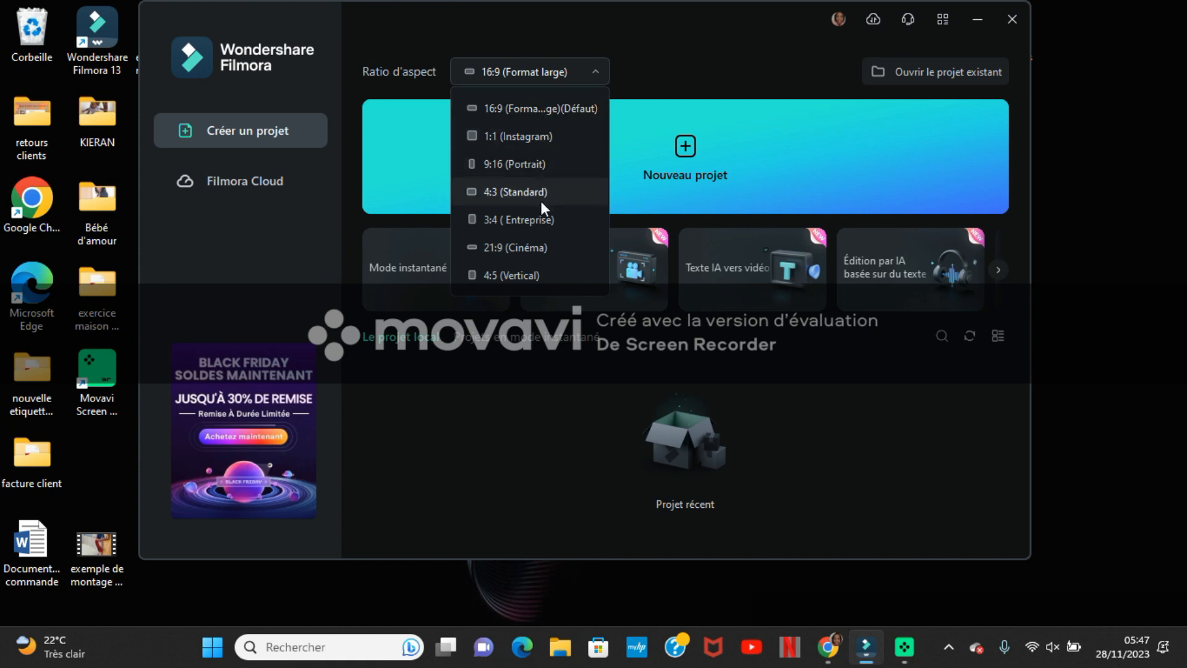
{"action": "left_click", "coordinate": [732, 168]}
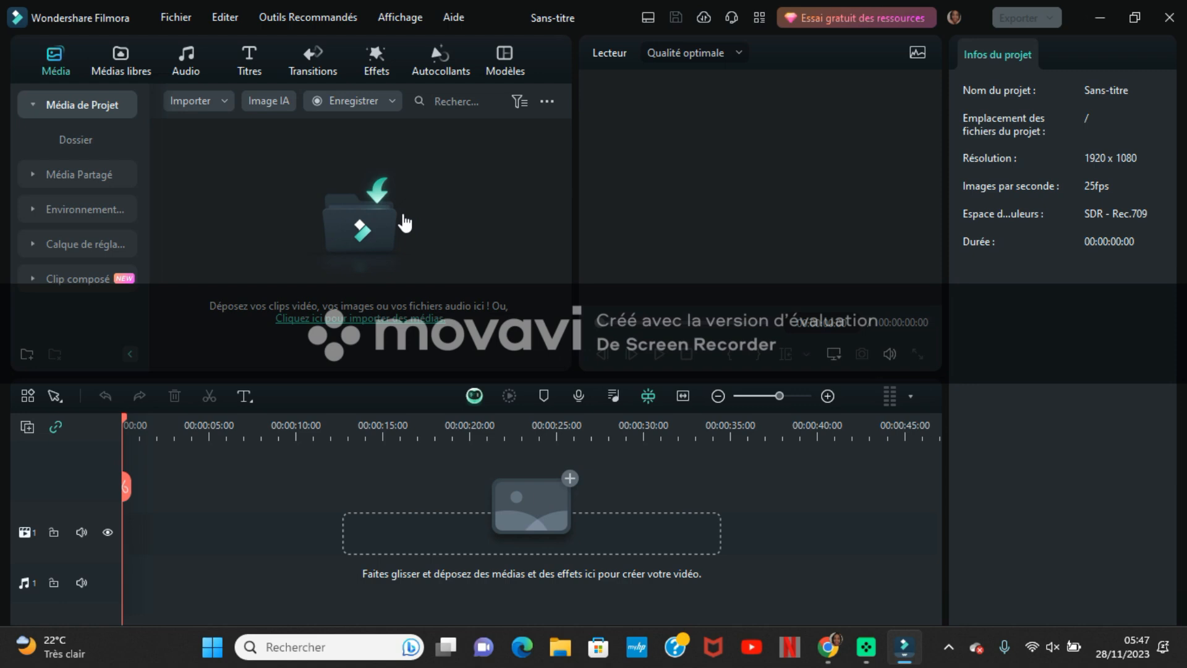
- Look through the stock media, audio, title, transition, effect, sticker and template libraries, and preview the Présentation du jeu 02 template
{"action": "left_click", "coordinate": [129, 54]}
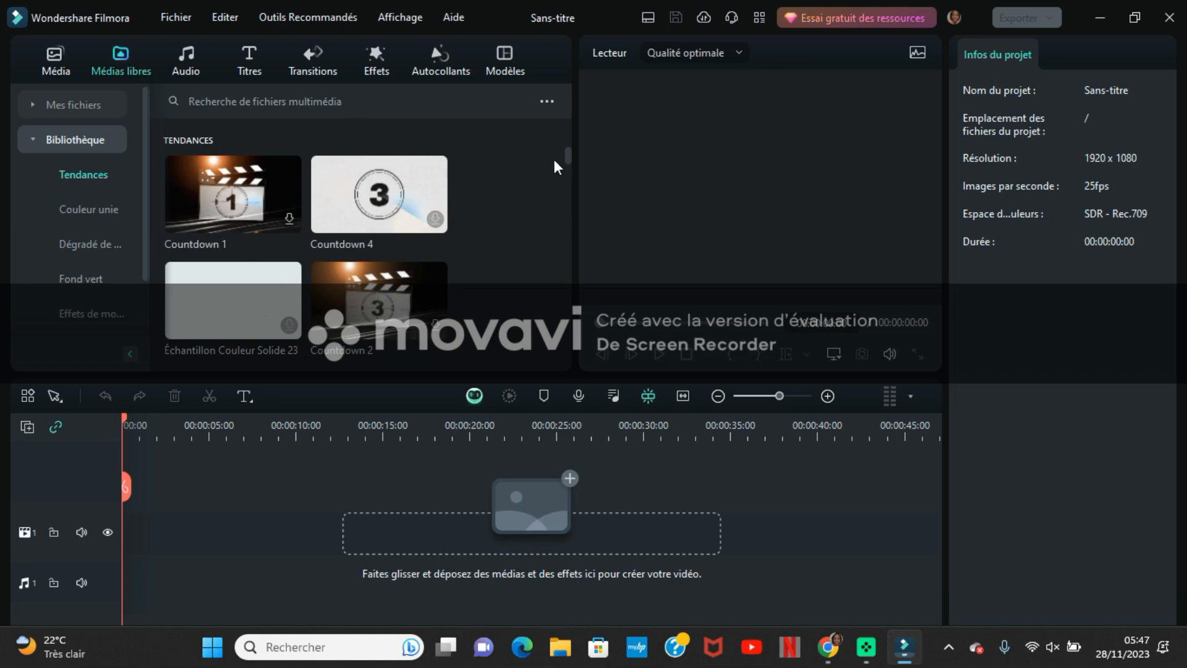
{"action": "left_click_drag", "start_coordinate": [566, 158], "coordinate": [561, 212]}
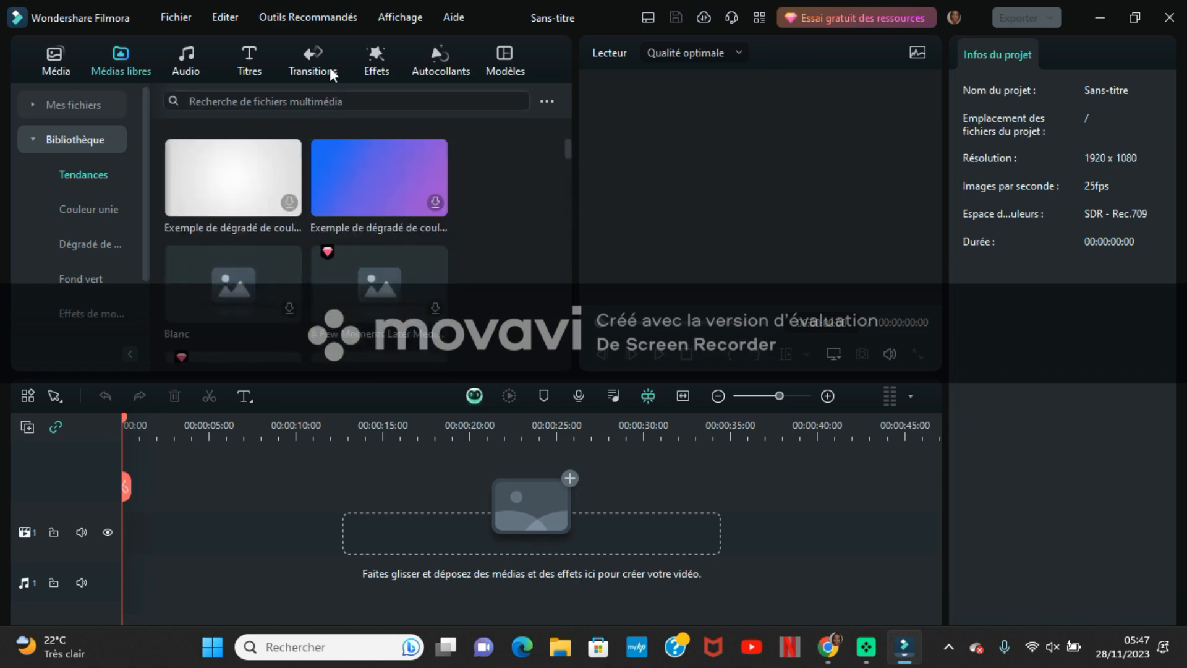
{"action": "left_click", "coordinate": [188, 64]}
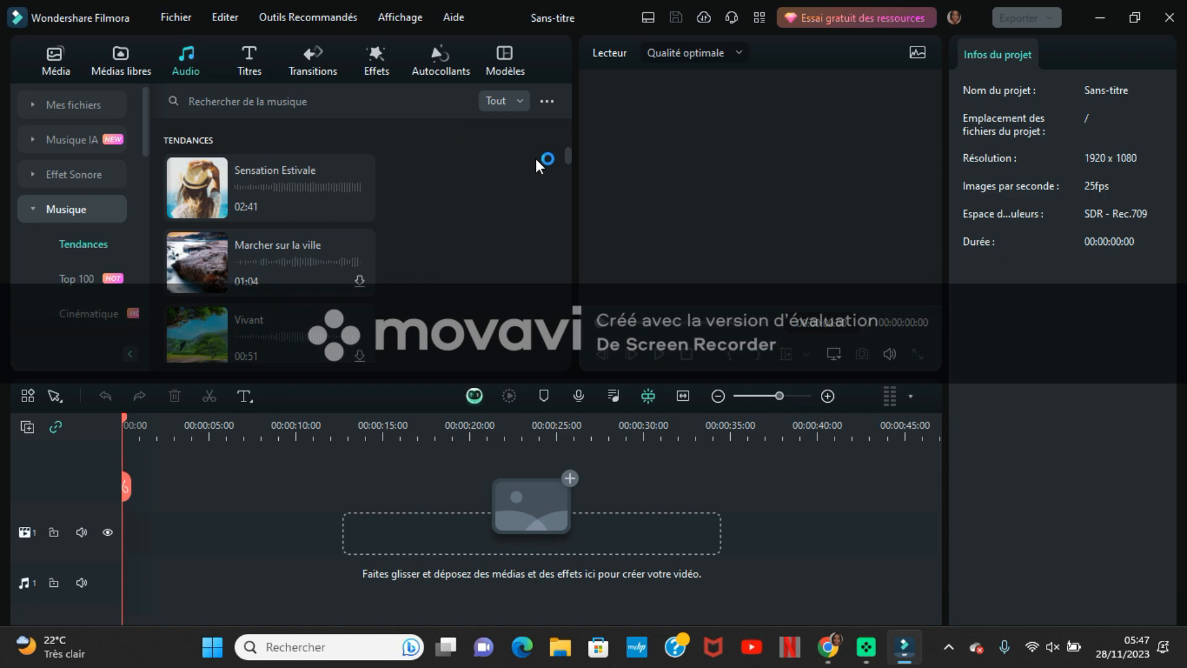
{"action": "left_click_drag", "start_coordinate": [569, 158], "coordinate": [567, 211]}
{"action": "left_click", "coordinate": [536, 343]}
{"action": "left_click", "coordinate": [250, 62]}
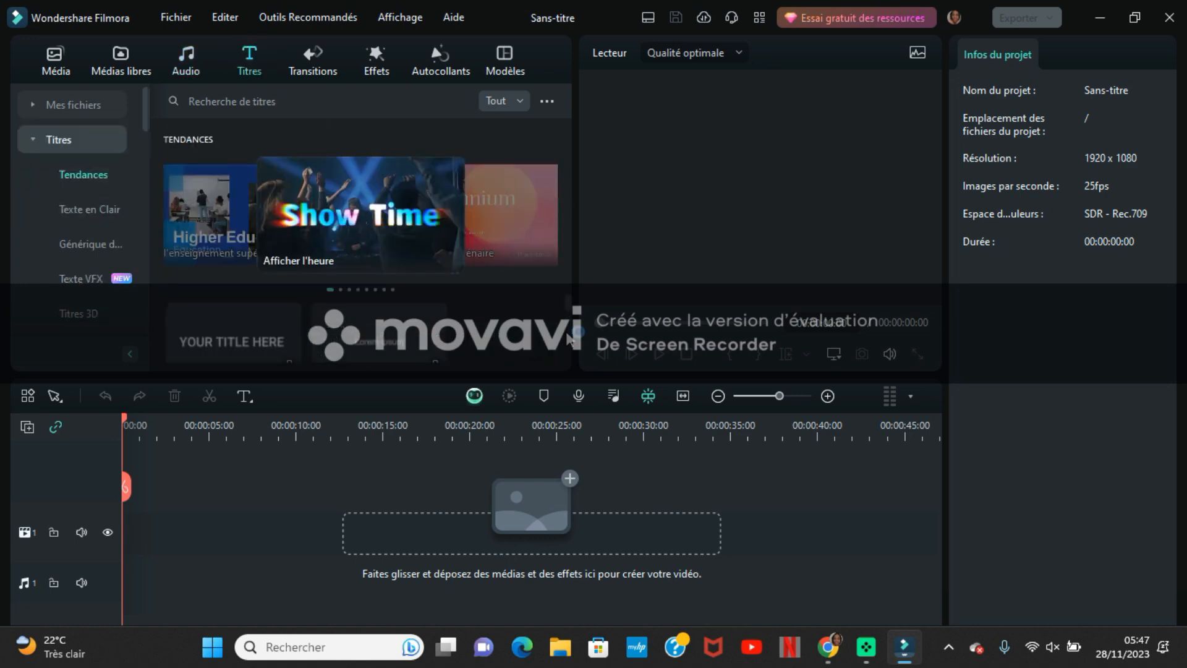
{"action": "left_click_drag", "start_coordinate": [568, 303], "coordinate": [567, 335]}
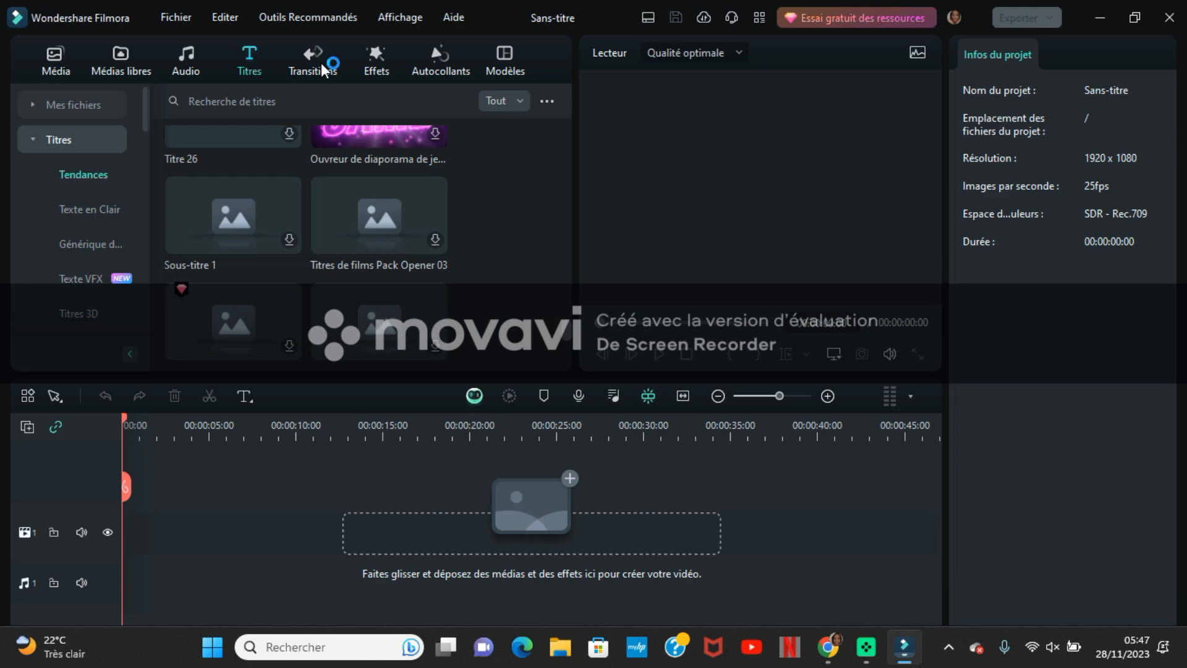
{"action": "left_click", "coordinate": [322, 68]}
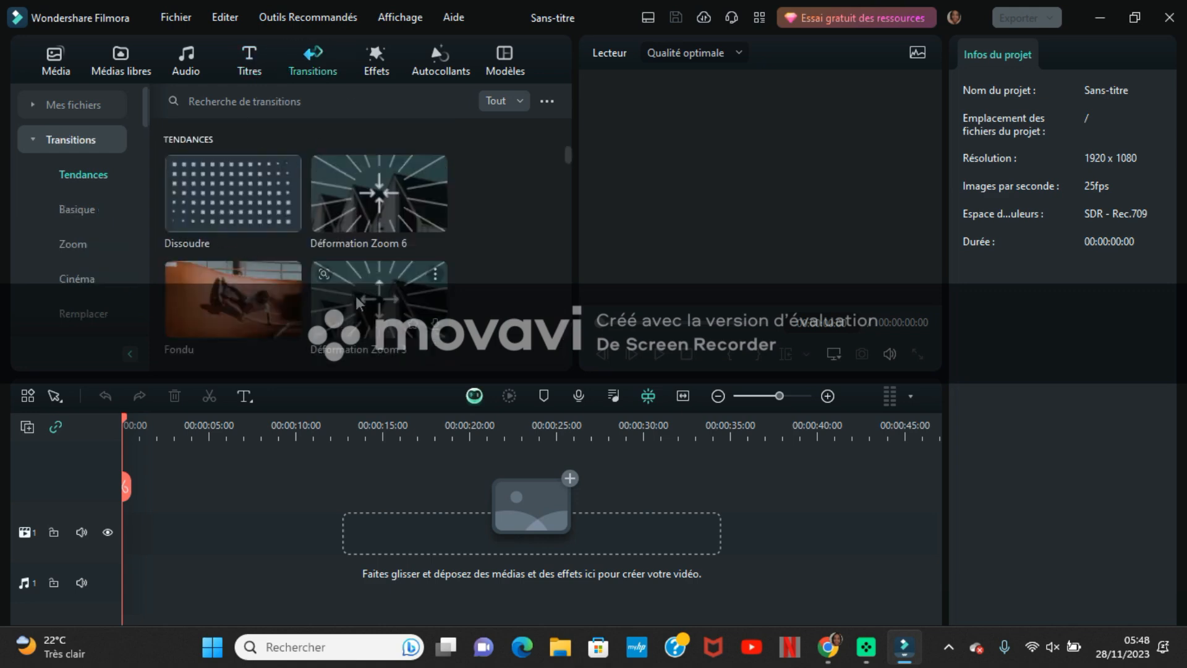
{"action": "left_click", "coordinate": [378, 59]}
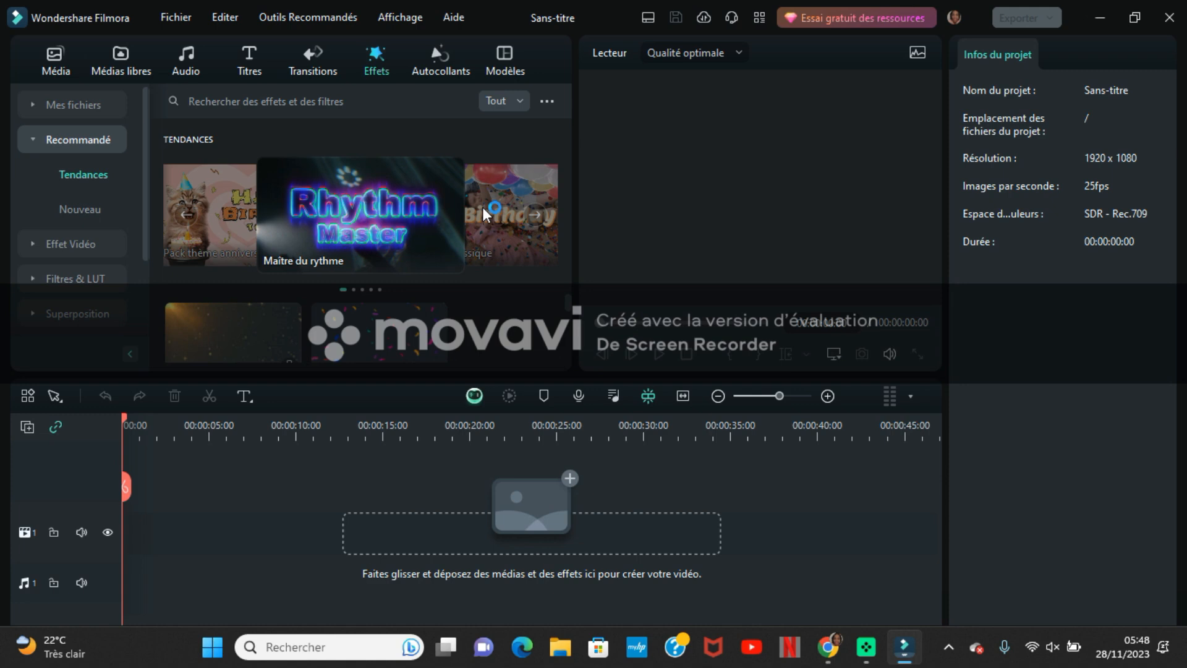
{"action": "left_click", "coordinate": [443, 66]}
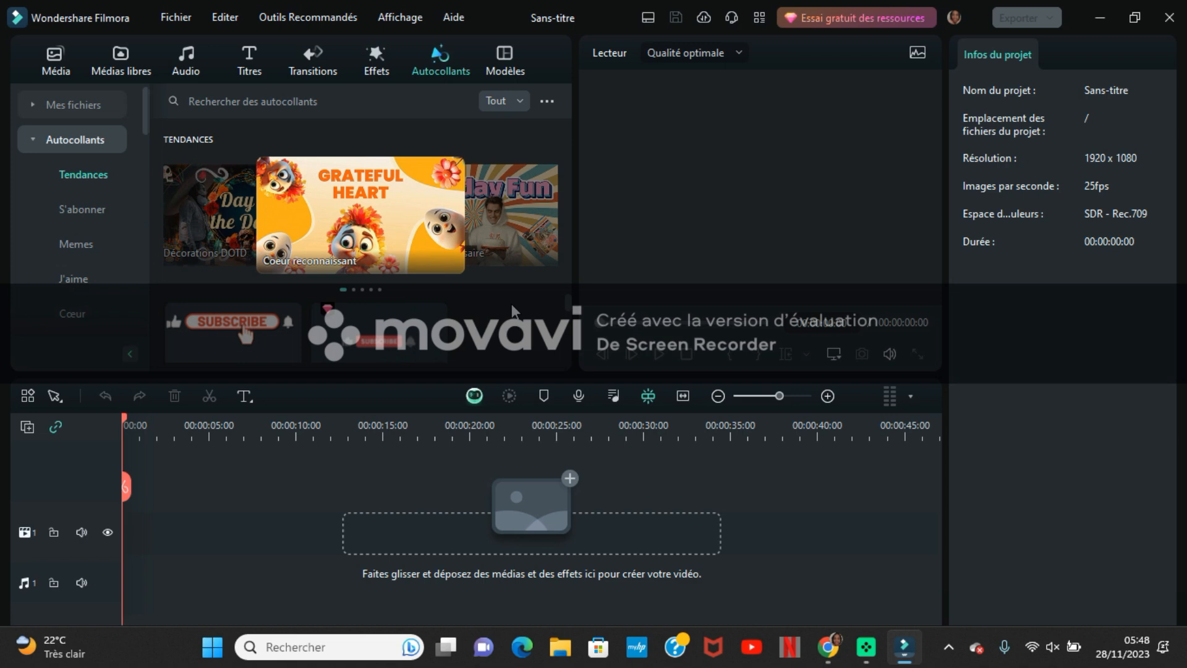
{"action": "left_click", "coordinate": [506, 56]}
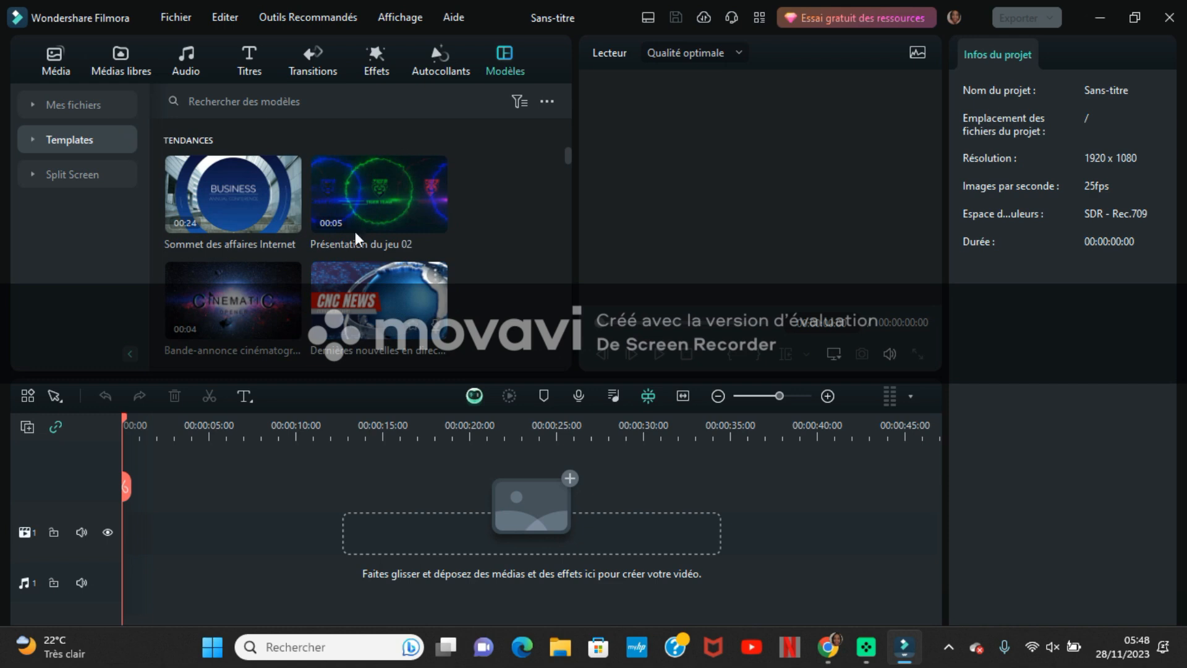
{"action": "left_click", "coordinate": [345, 188]}
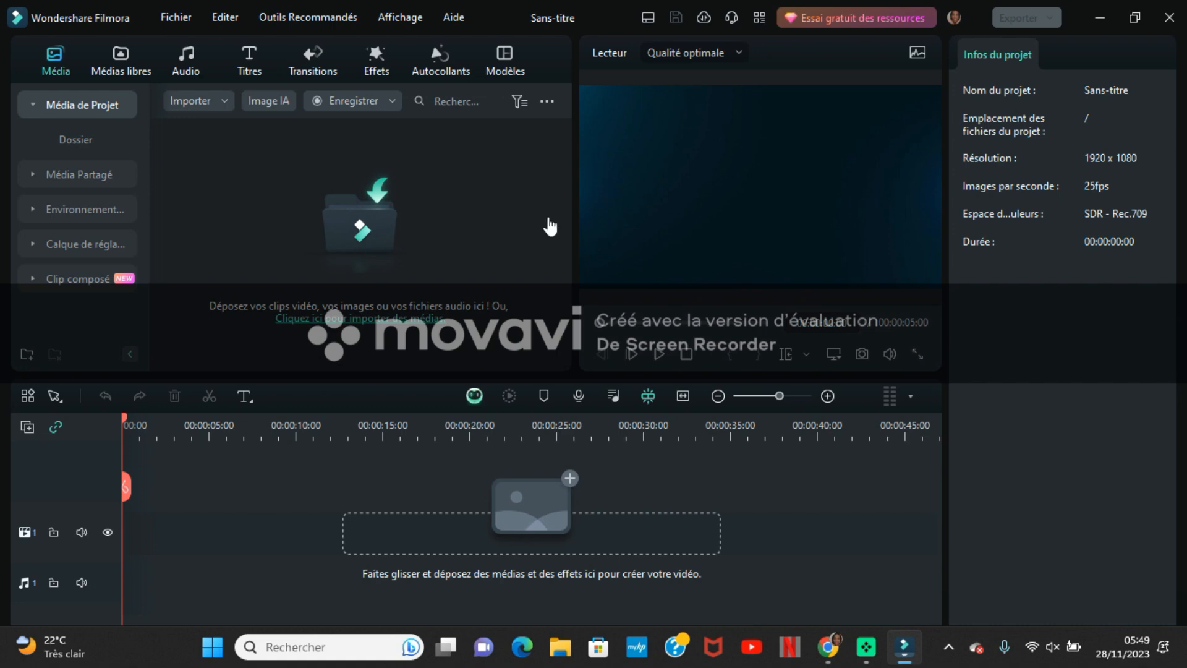
- Configure the project settings with a 1920x1080 (Full HD) resolution and 25 fps frame rate
{"action": "left_click", "coordinate": [176, 17]}
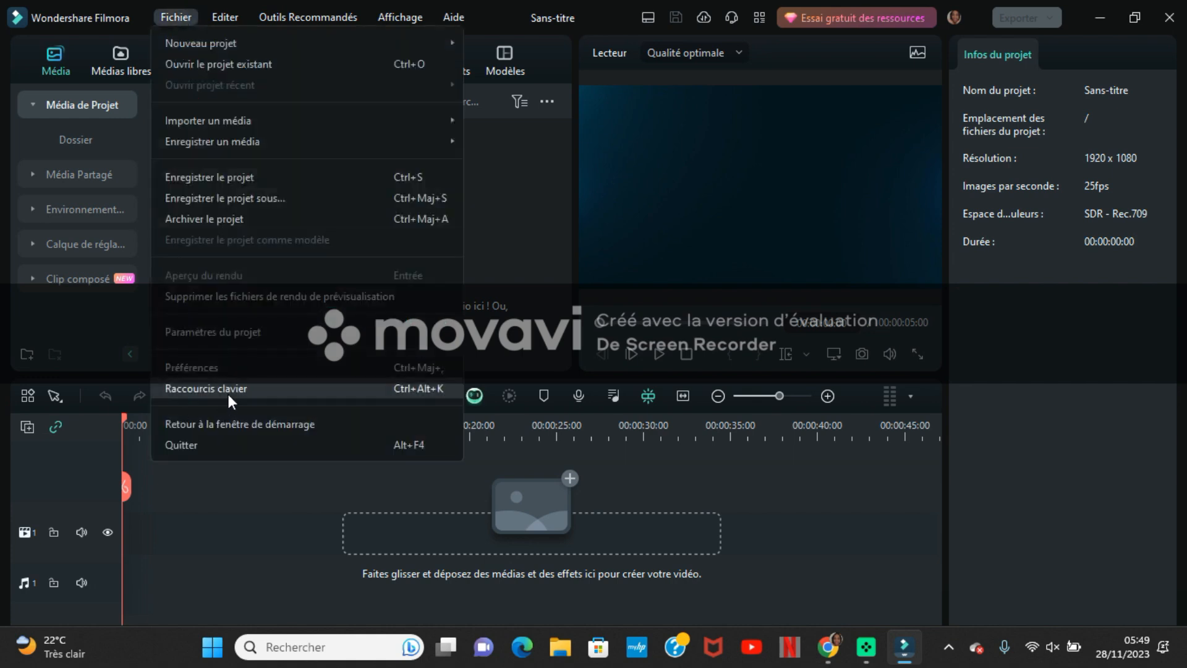
{"action": "left_click", "coordinate": [235, 333]}
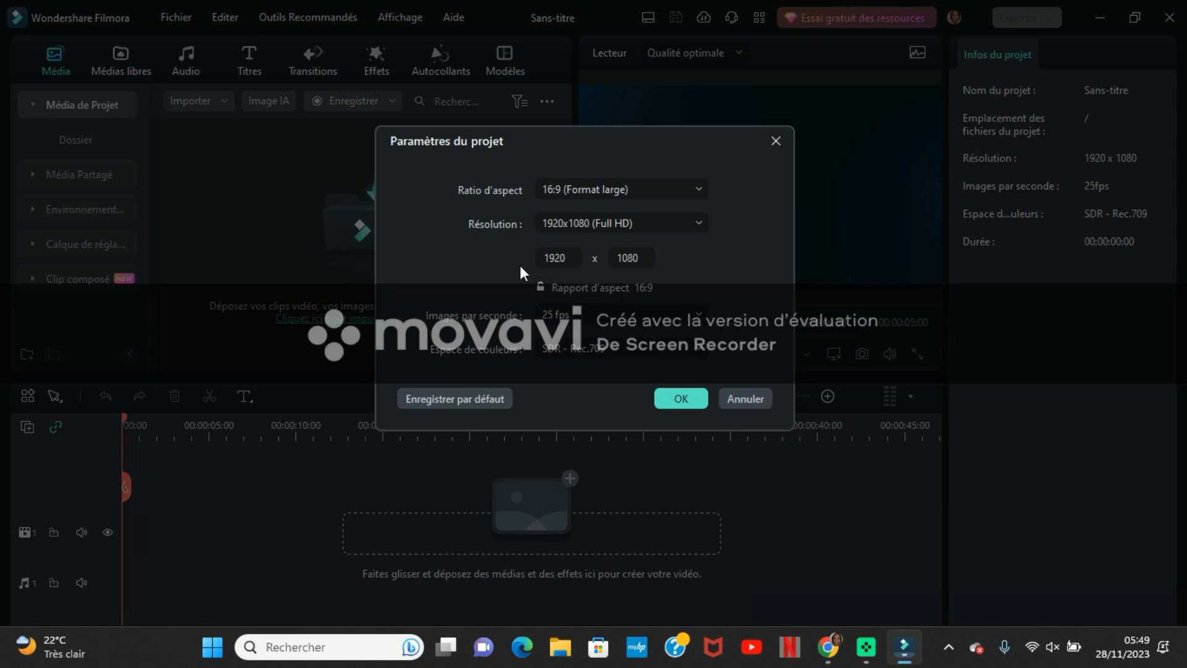
{"action": "left_click", "coordinate": [625, 225]}
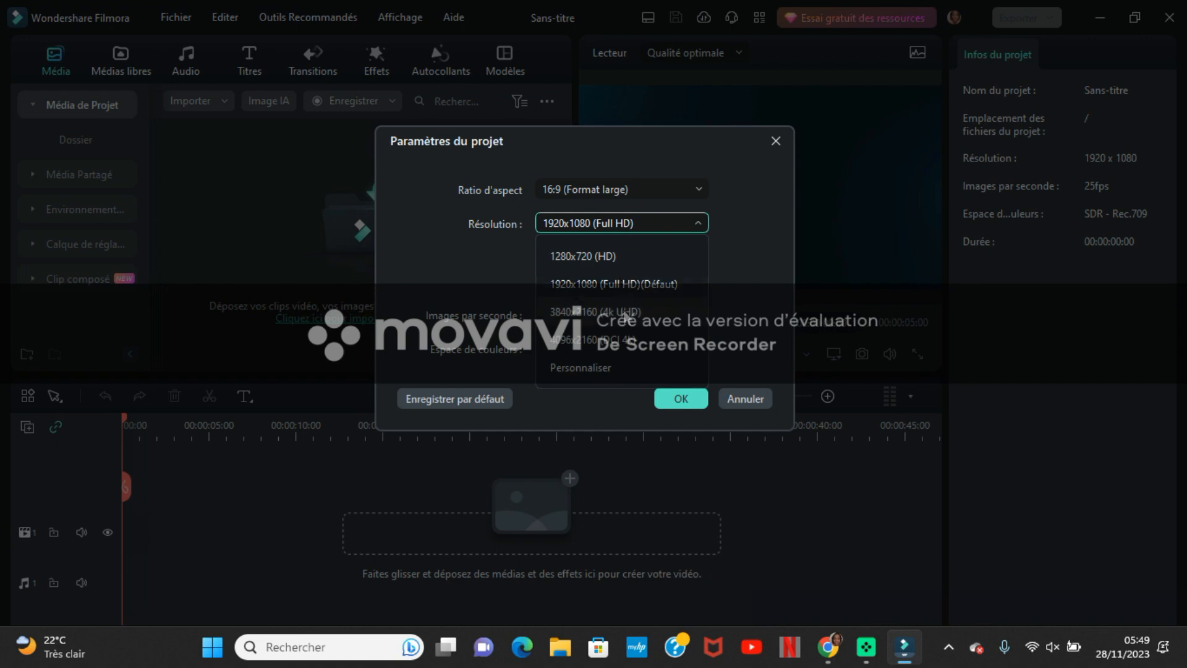
{"action": "left_click", "coordinate": [642, 283]}
{"action": "left_click", "coordinate": [658, 283]}
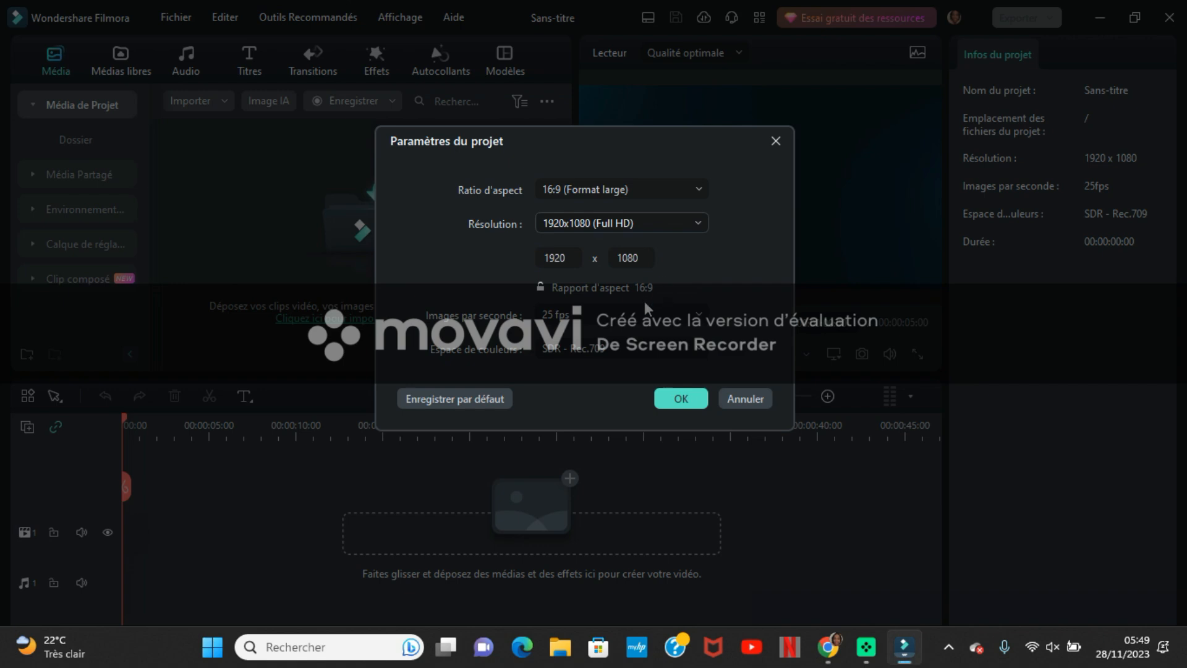
{"action": "left_click", "coordinate": [682, 317]}
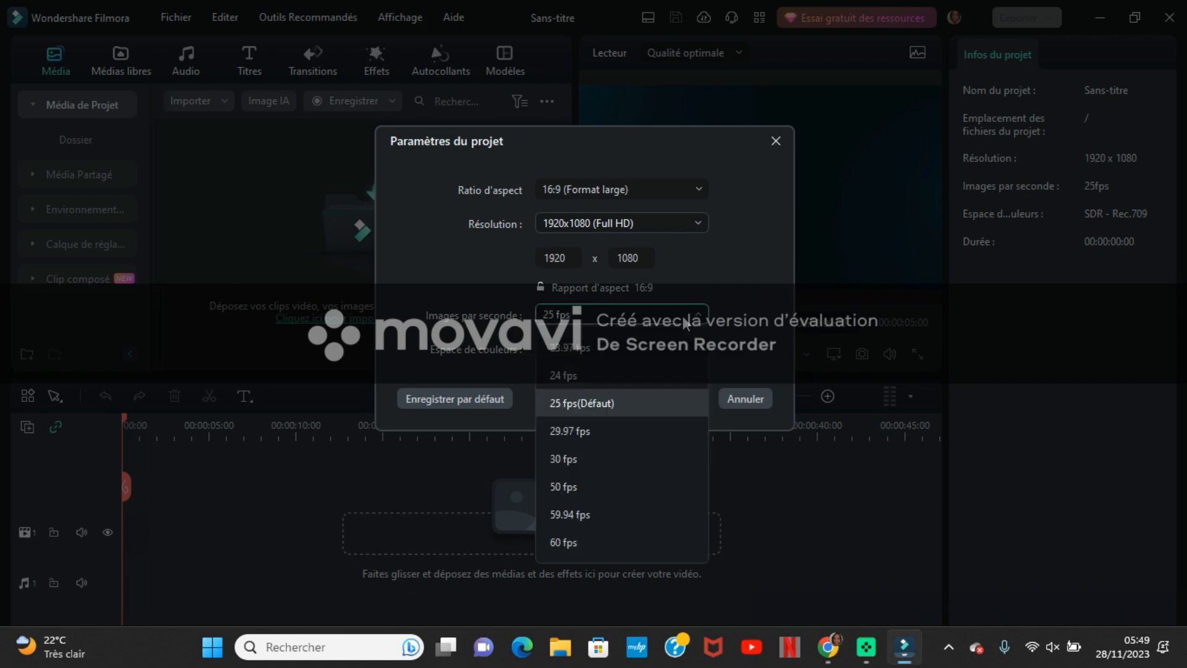
{"action": "left_click", "coordinate": [669, 398]}
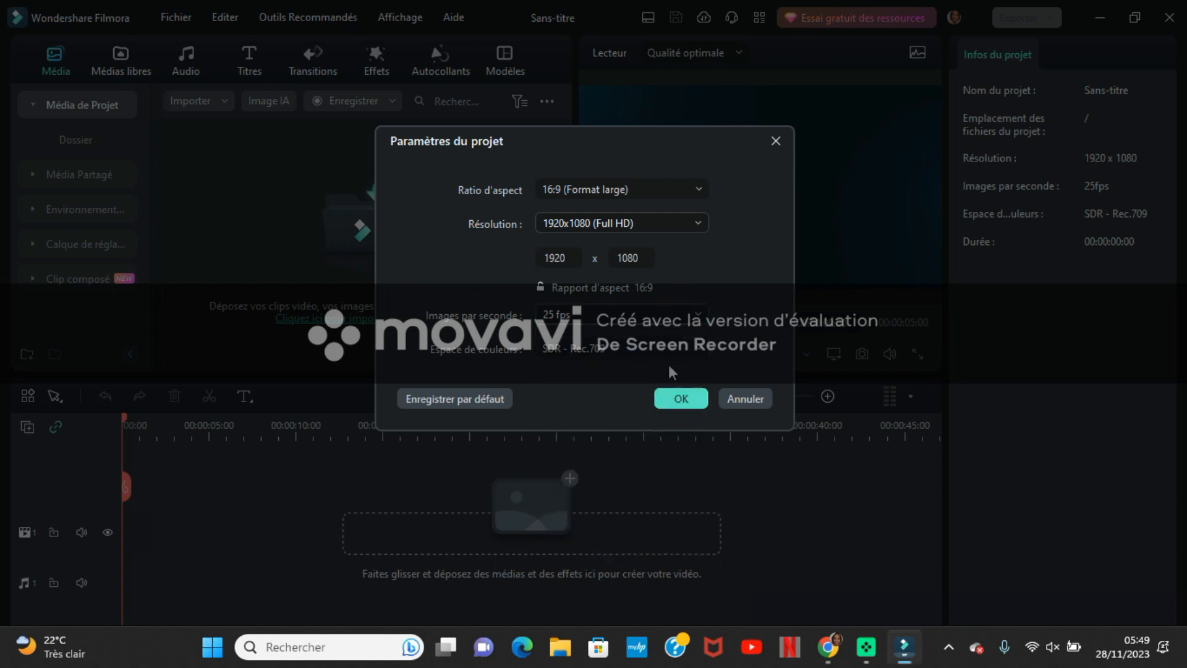
{"action": "left_click", "coordinate": [695, 398]}
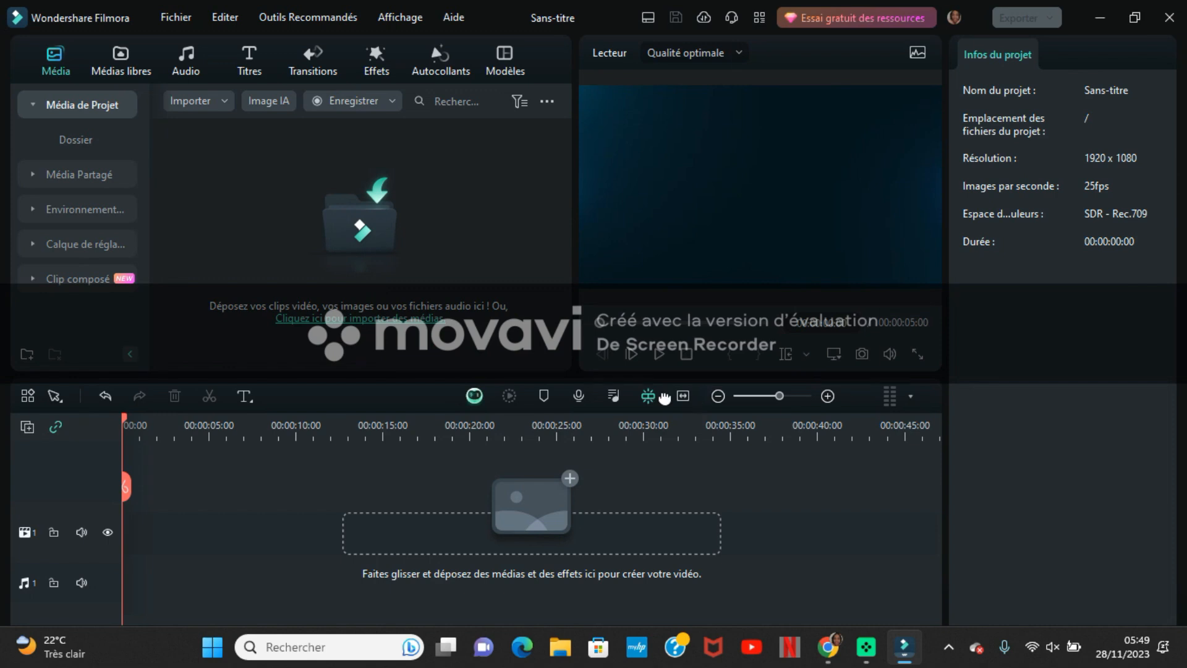
- Import today's media files from the Téléchargements folder, including the Pink Retro Subscribe Youtube Video clip
{"action": "left_click", "coordinate": [176, 18]}
{"action": "mouse_move", "coordinate": [220, 121]}
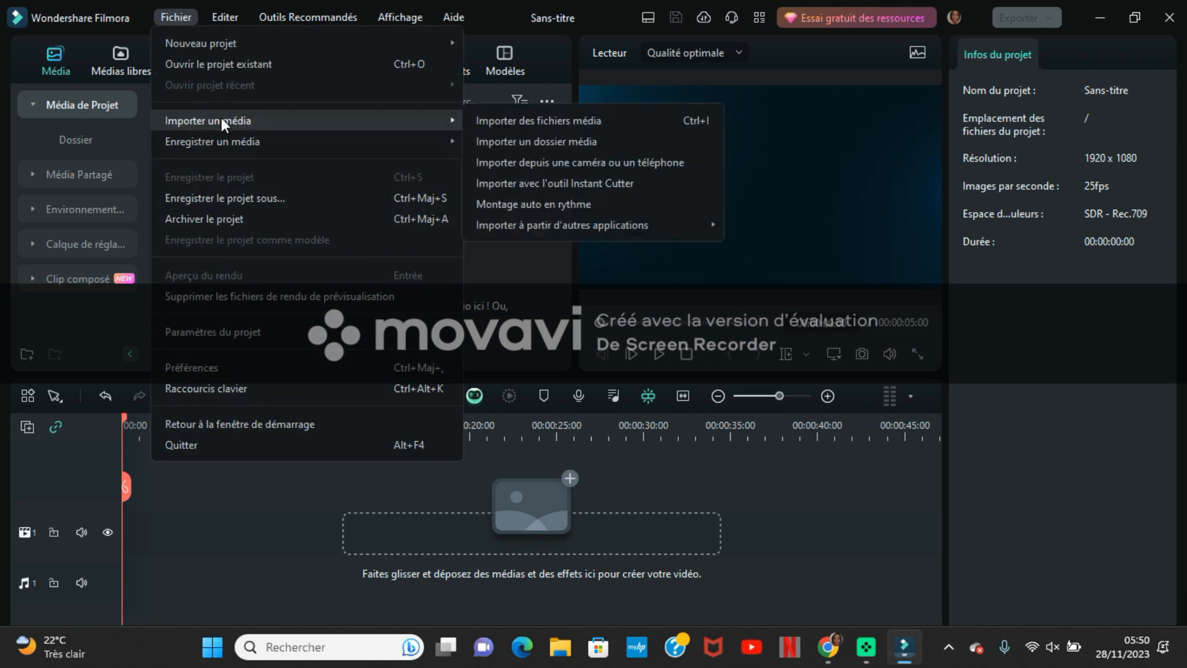
{"action": "left_click", "coordinate": [529, 124]}
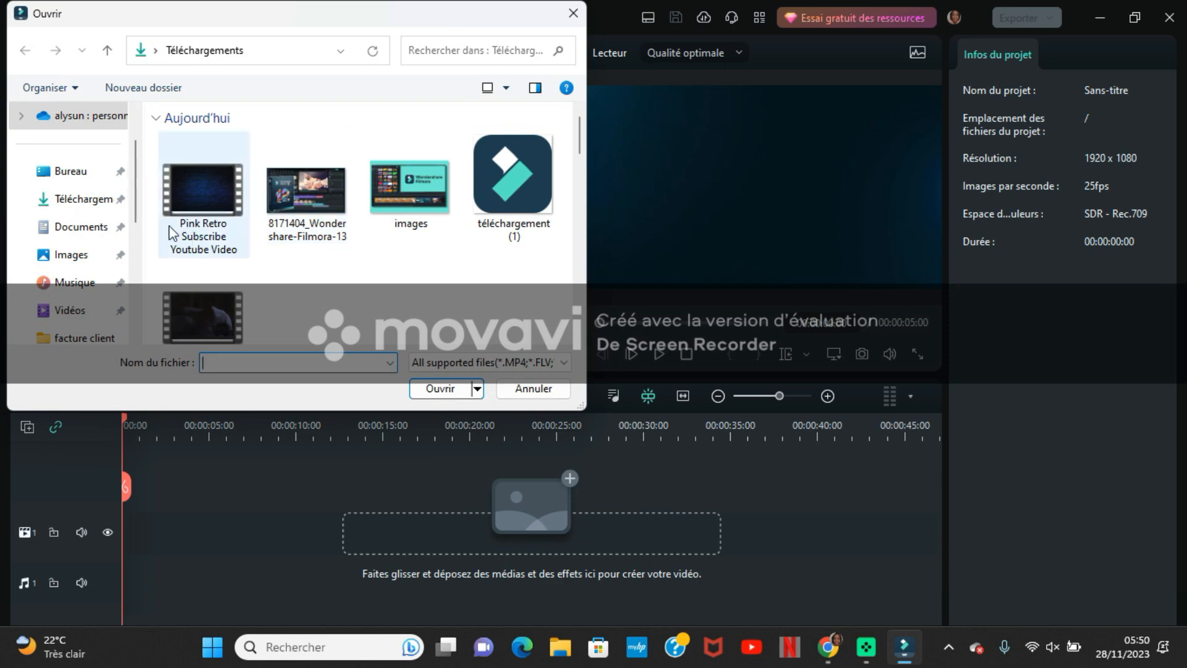
{"action": "left_click_drag", "start_coordinate": [508, 333], "coordinate": [211, 191]}
{"action": "left_click", "coordinate": [212, 191]}
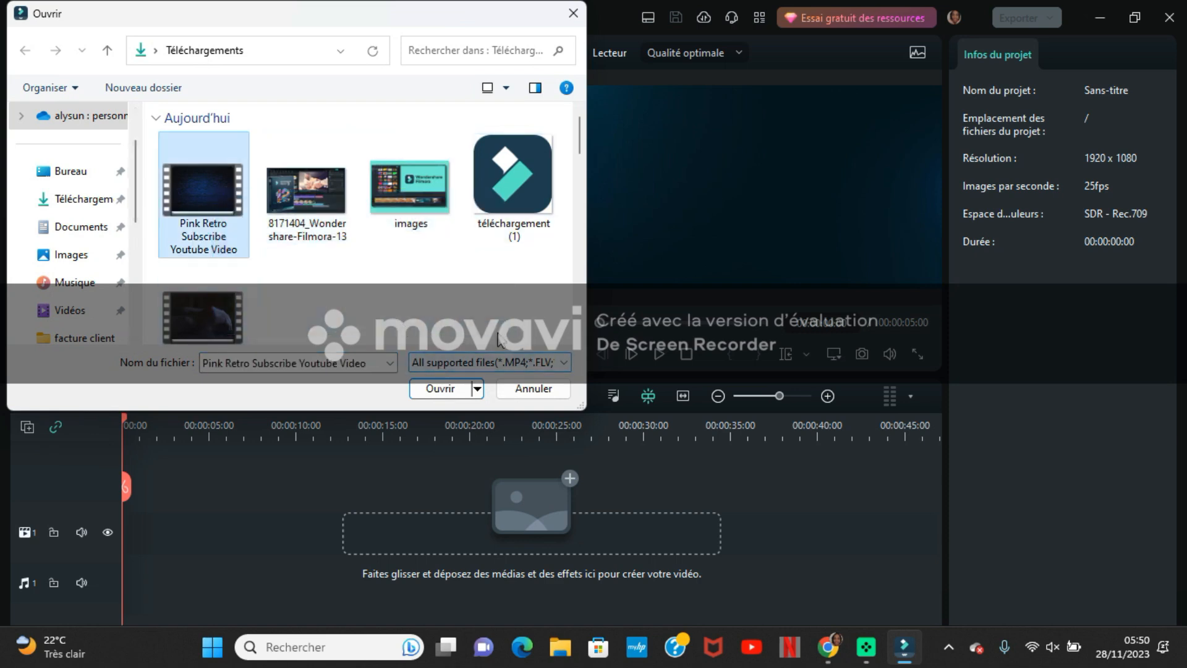
{"action": "left_click_drag", "start_coordinate": [506, 335], "coordinate": [215, 191]}
{"action": "left_click", "coordinate": [440, 388]}
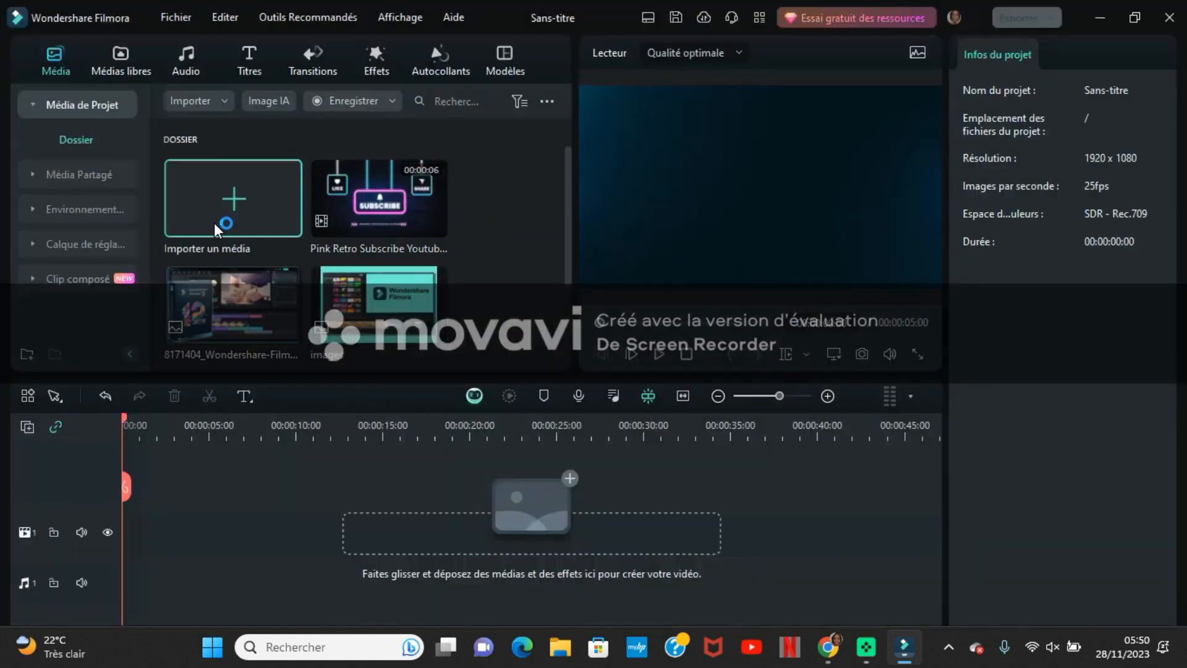
- Import the photos and clips from the Decoration table noel folder inside the desktop's montage video folder
{"action": "left_click", "coordinate": [214, 224]}
{"action": "left_click", "coordinate": [79, 172]}
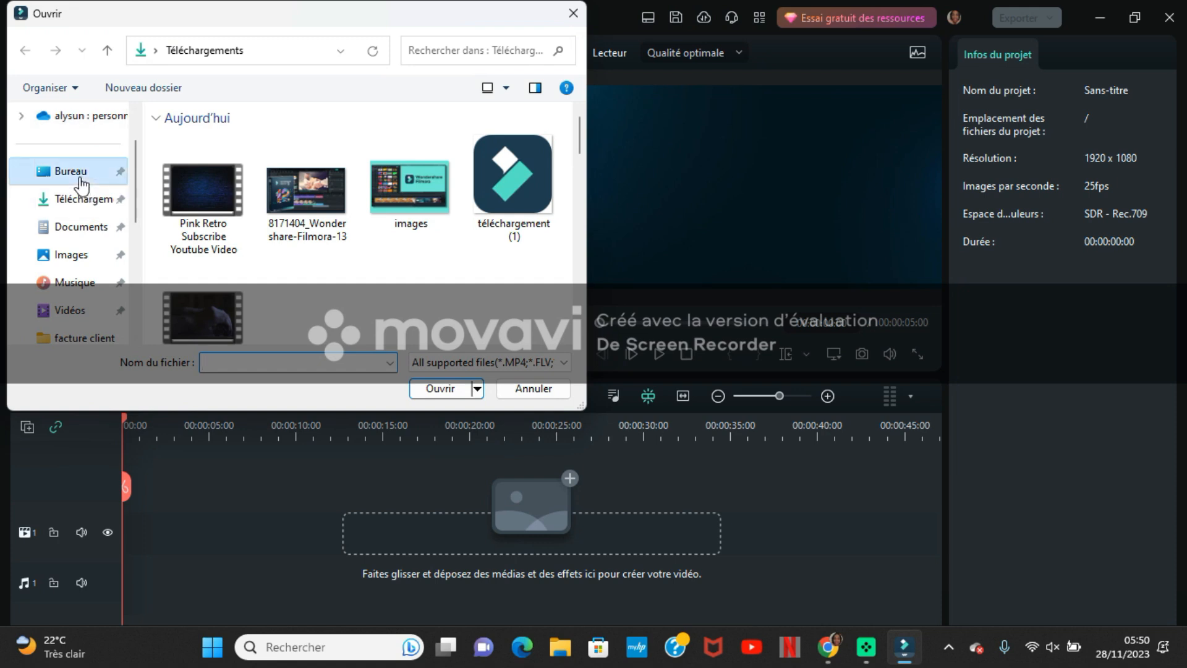
{"action": "double_click", "coordinate": [439, 297]}
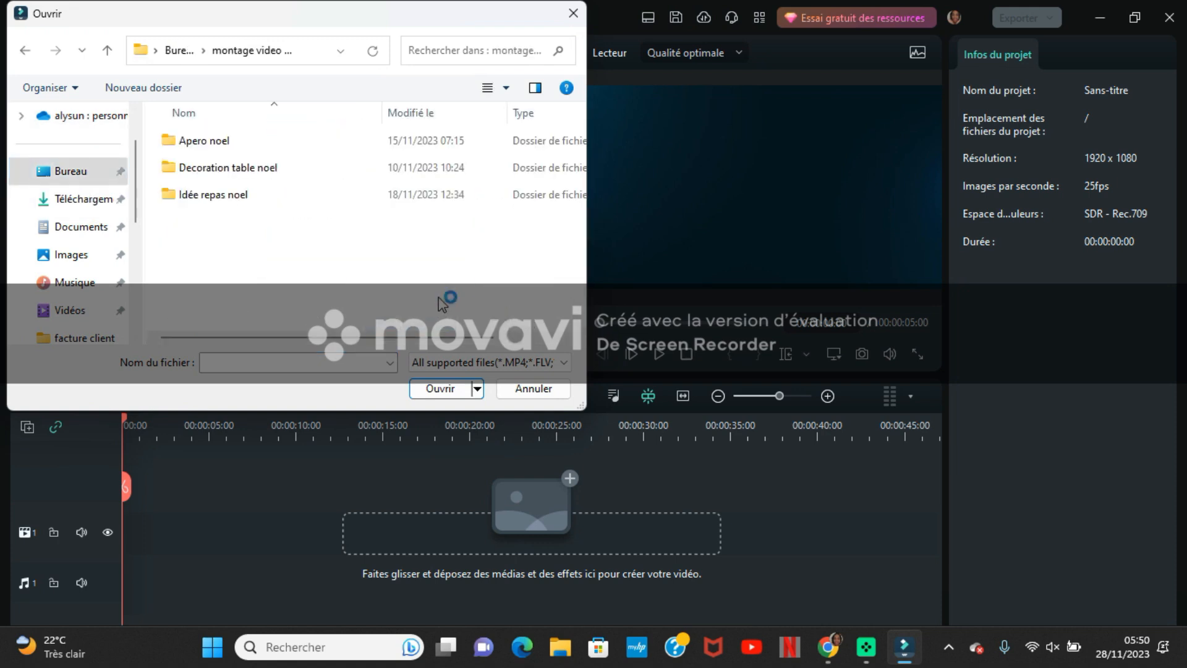
{"action": "double_click", "coordinate": [275, 169]}
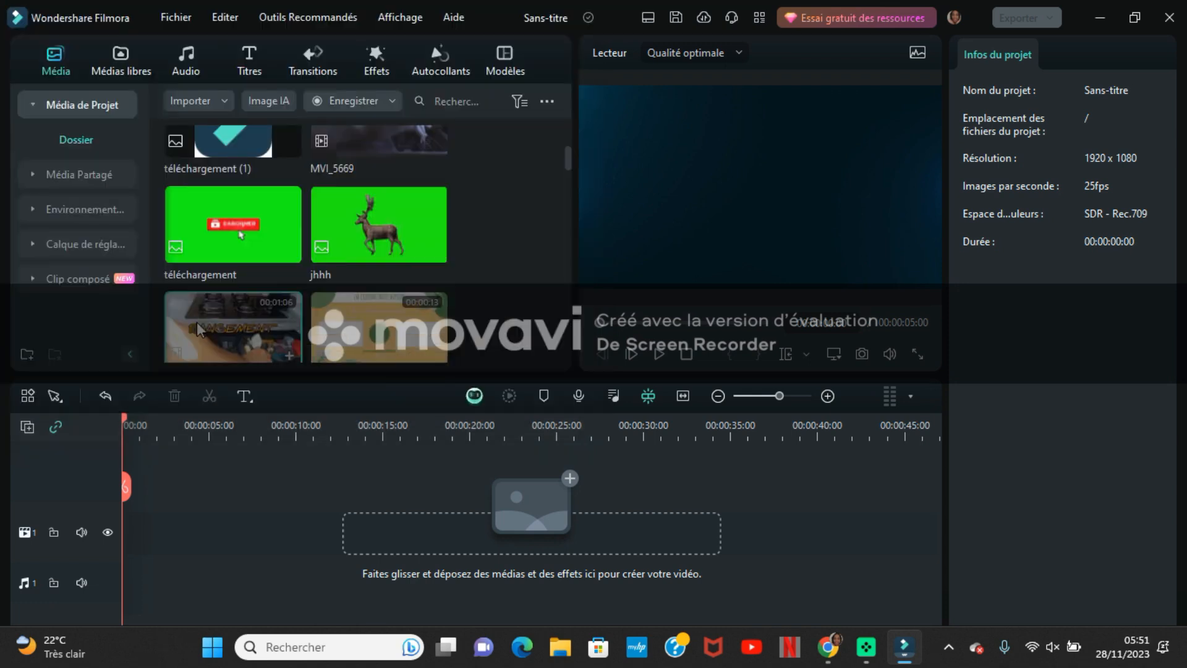
- Place the InShot clip on the first video track, keeping the 1920 x 1080 25fps project settings, and append clip 20231109_171530 after it
{"action": "left_click_drag", "start_coordinate": [197, 321], "coordinate": [115, 539]}
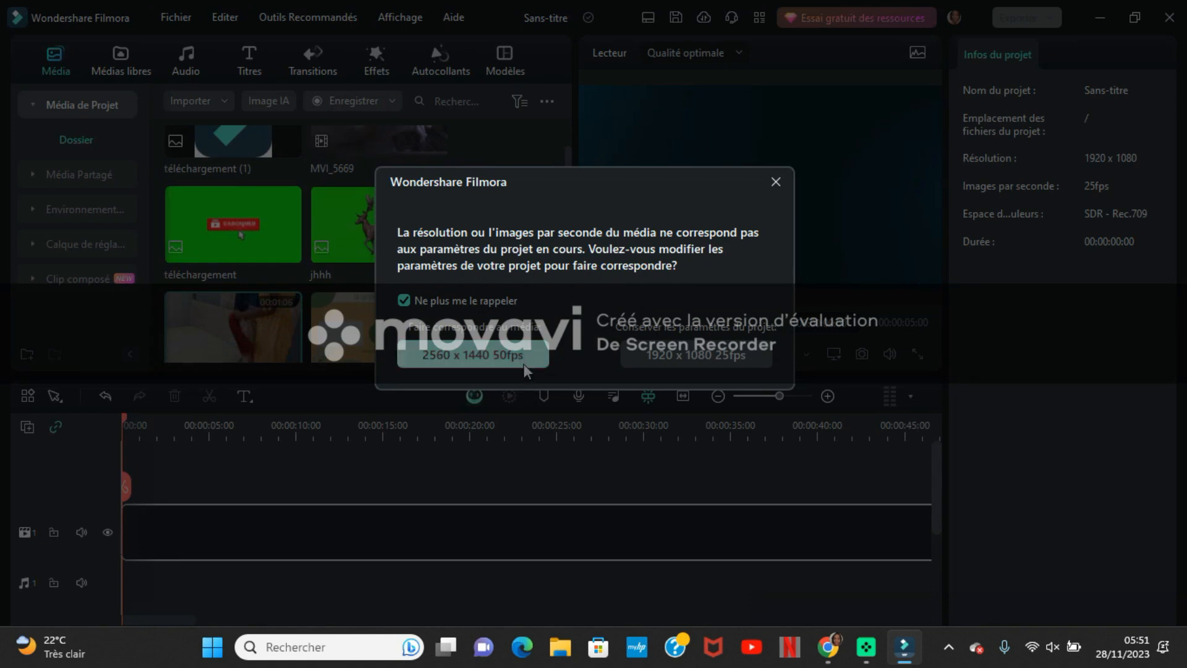
{"action": "left_click", "coordinate": [719, 361]}
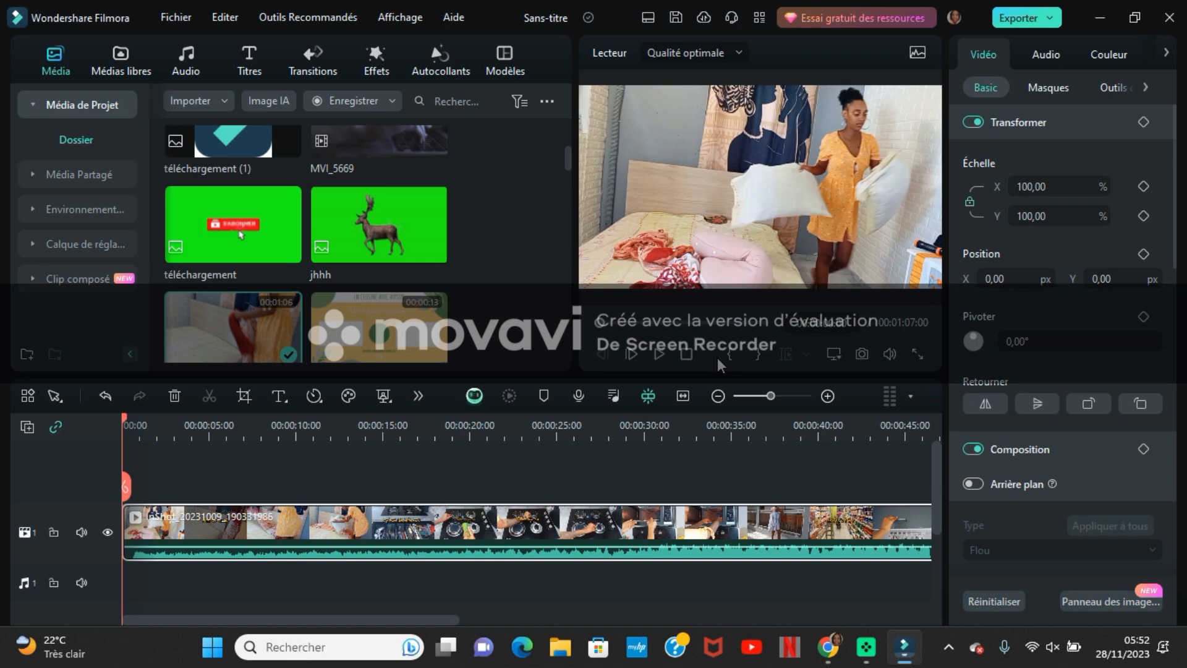
{"action": "left_click_drag", "start_coordinate": [567, 159], "coordinate": [537, 335]}
{"action": "left_click_drag", "start_coordinate": [246, 309], "coordinate": [561, 547]}
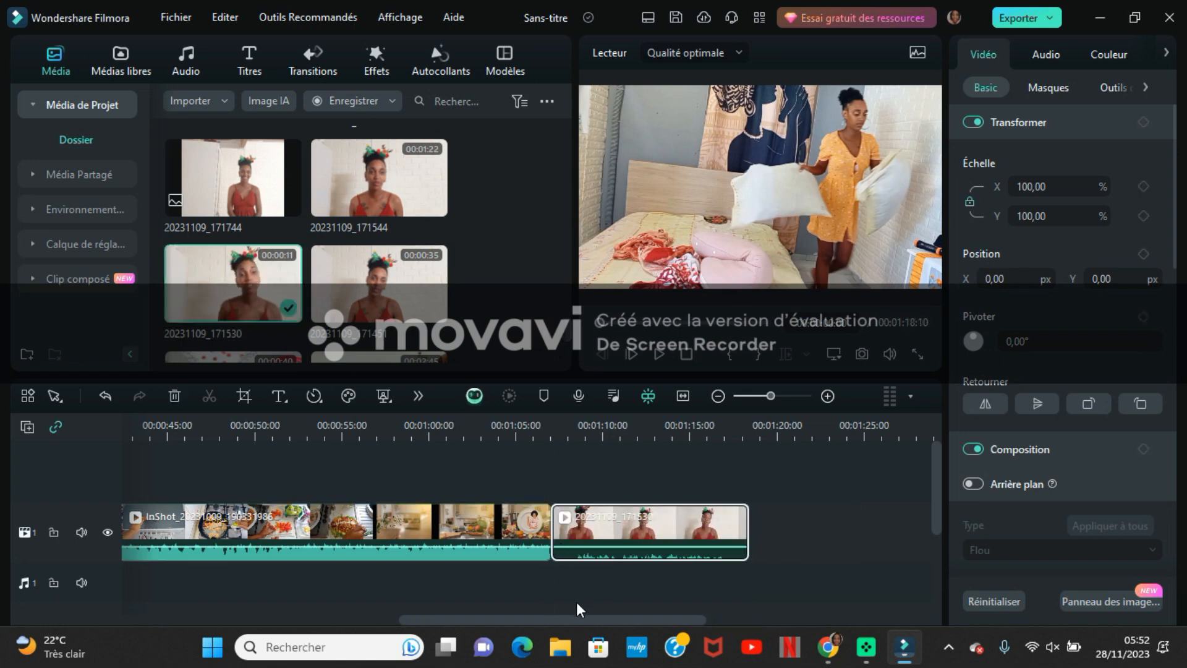
- Split clip 20231109_171530 about one second after its start and select its short opening piece
{"action": "left_click_drag", "start_coordinate": [567, 617], "coordinate": [619, 623]}
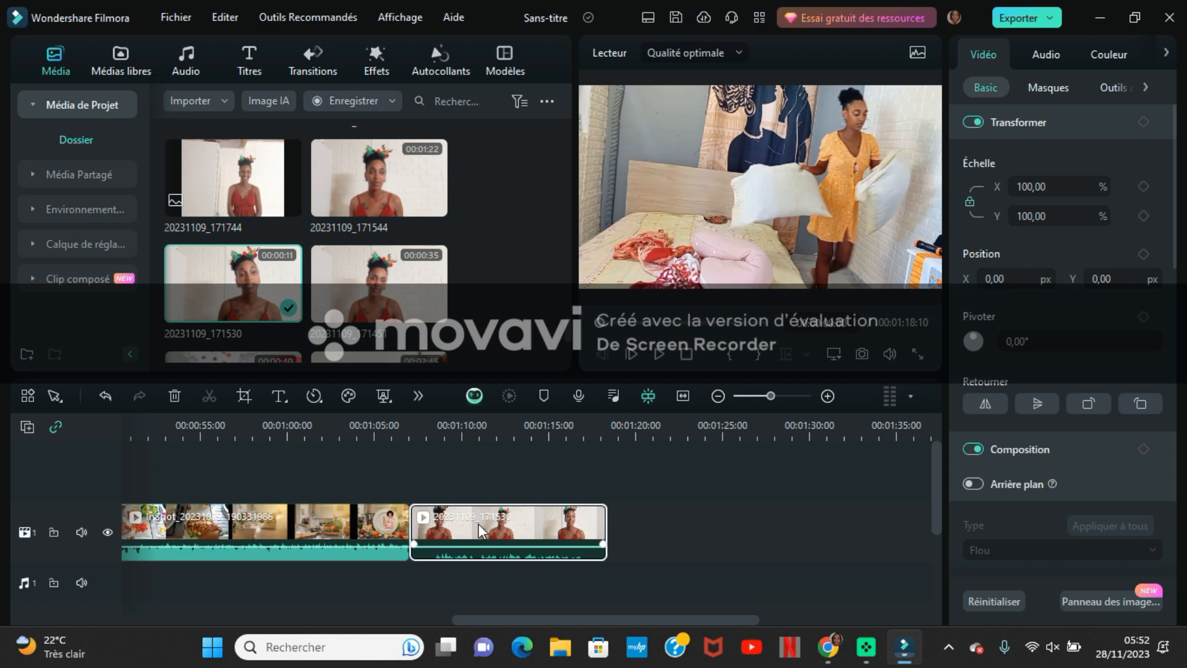
{"action": "left_click", "coordinate": [445, 422]}
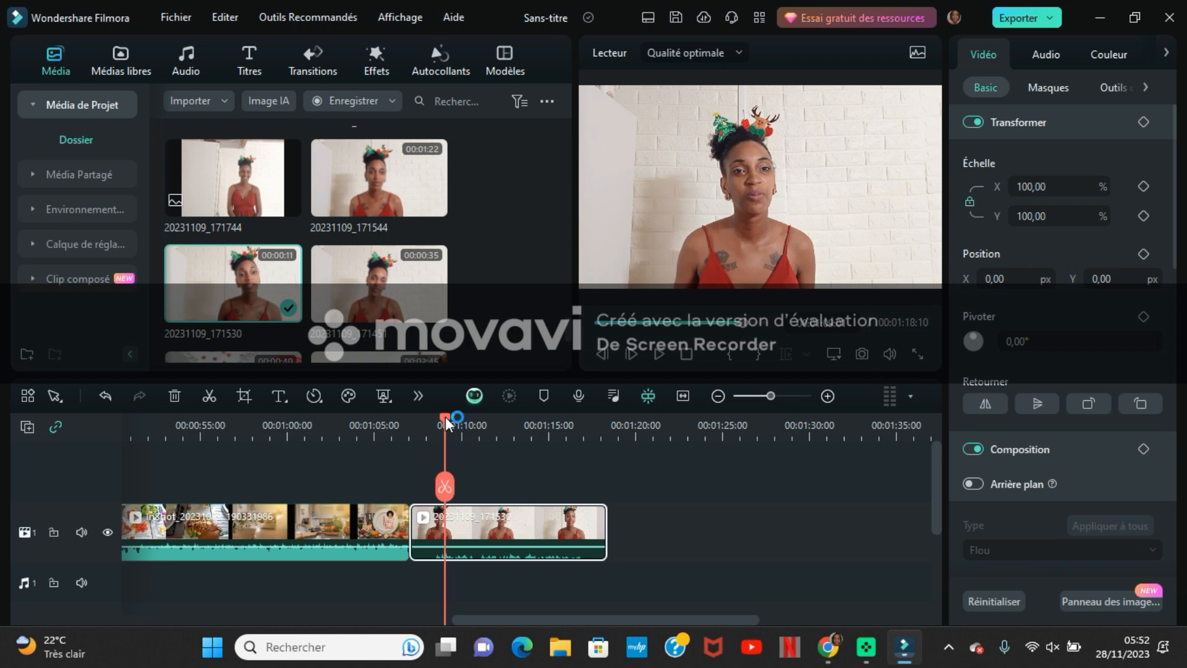
{"action": "left_click_drag", "start_coordinate": [445, 416], "coordinate": [433, 417]}
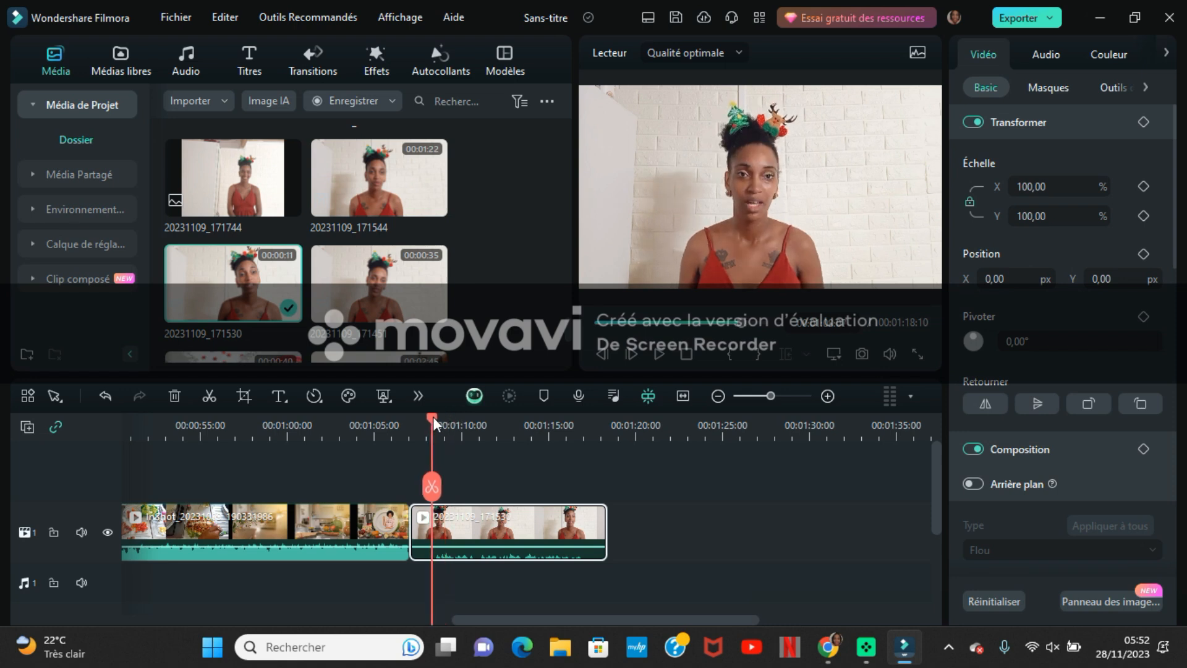
{"action": "left_click", "coordinate": [431, 489]}
{"action": "left_click", "coordinate": [424, 522]}
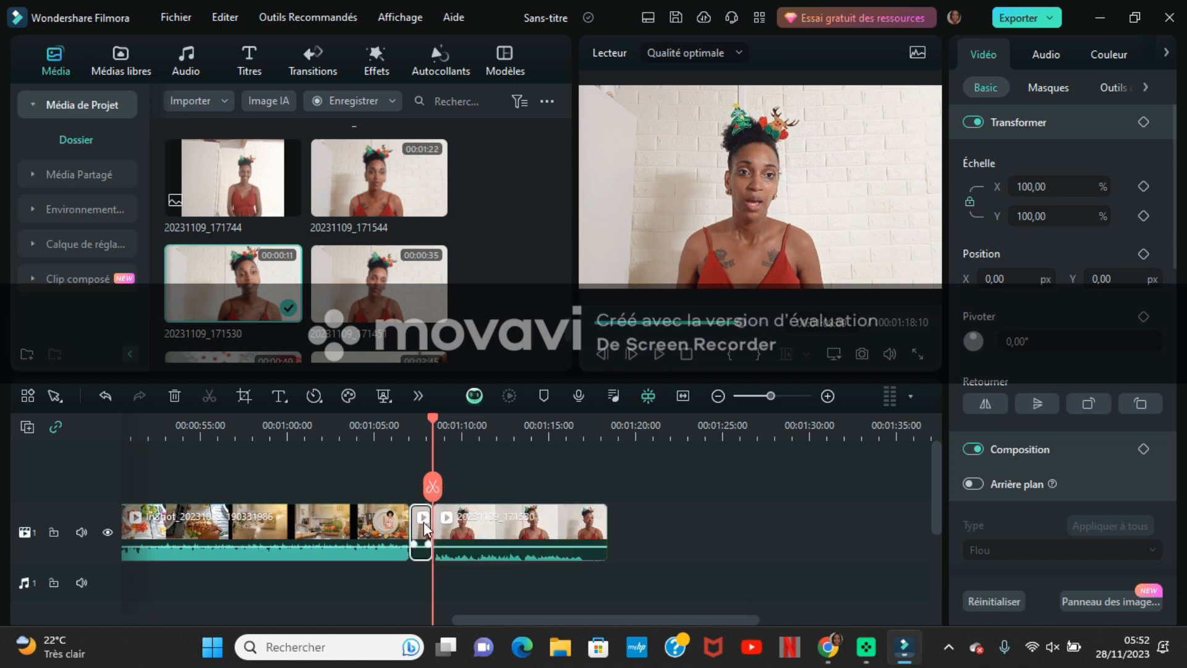
- Delete the short opening piece of clip 20231109_171530, and undo both that deletion and the clip's split
{"action": "key", "text": "Delete"}
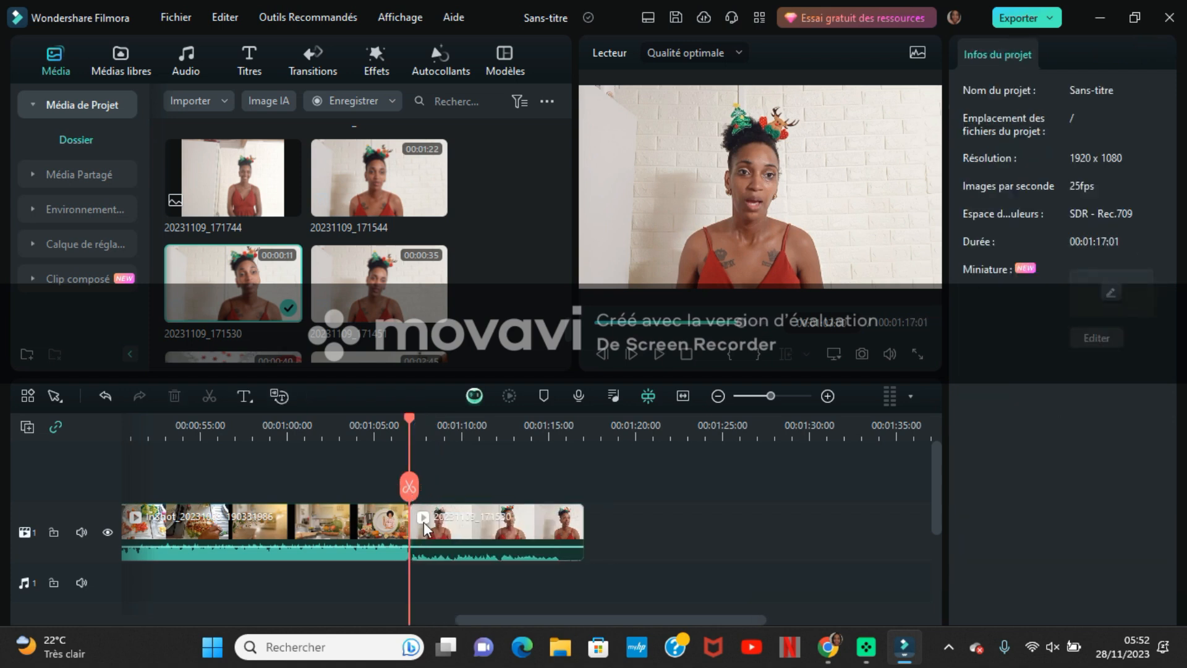
{"action": "key", "text": "ctrl+z"}
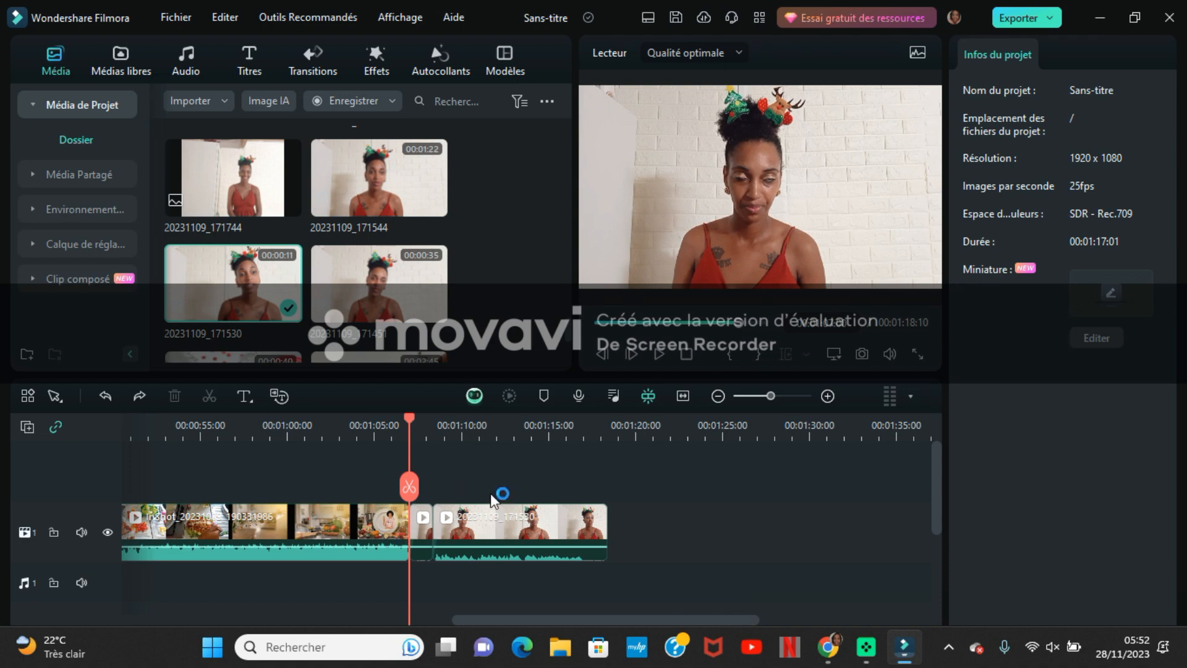
{"action": "key", "text": "ctrl+z"}
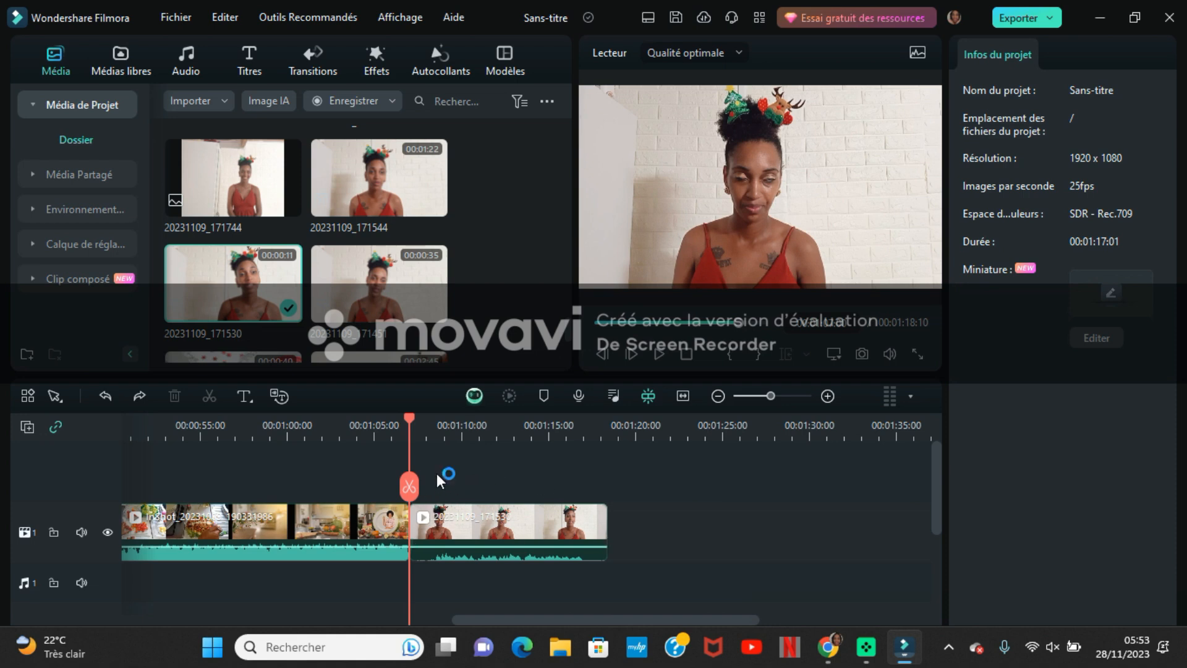
- Split clip 20231109_171530 about one second after its start and delete the short opening piece
{"action": "left_click_drag", "start_coordinate": [409, 416], "coordinate": [433, 428]}
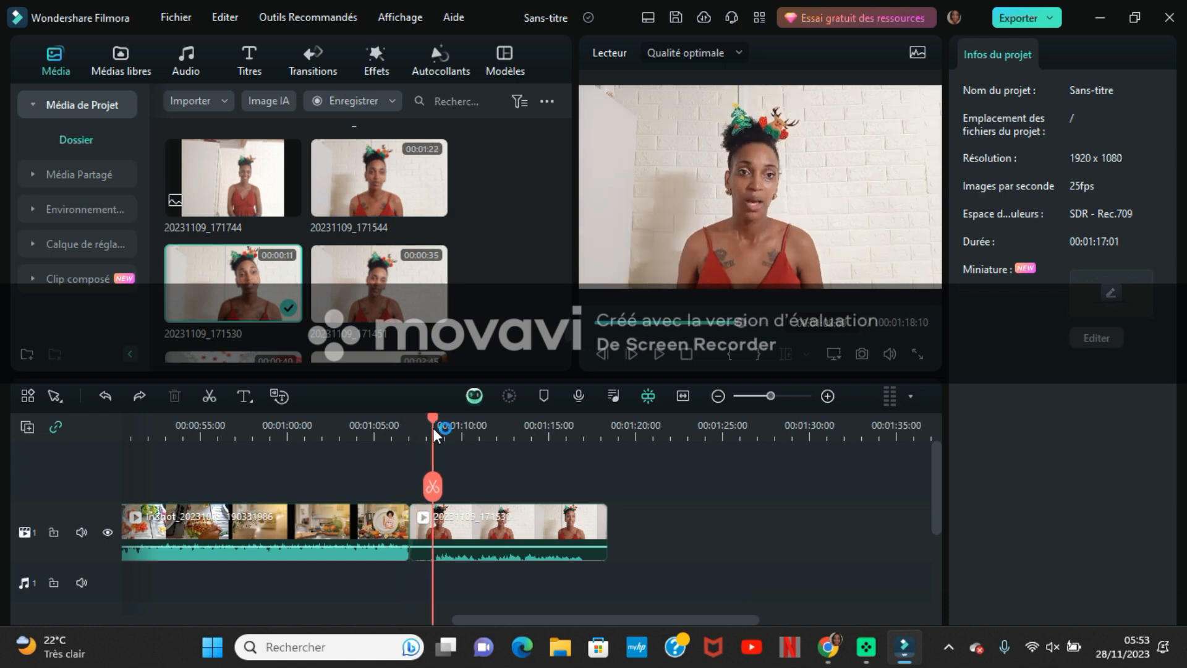
{"action": "left_click", "coordinate": [432, 486]}
{"action": "left_click", "coordinate": [421, 524]}
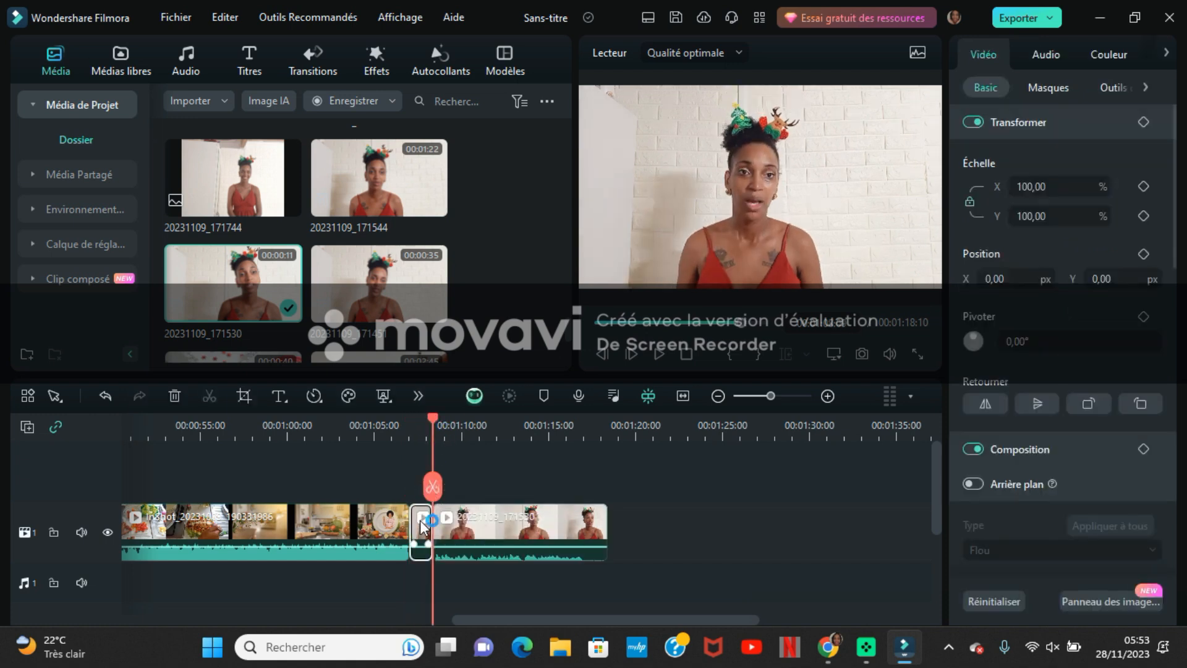
{"action": "key", "text": "Delete"}
- Split clip 20231109_171530 about 1.5 seconds before its end and delete the leftover closing piece
{"action": "left_click_drag", "start_coordinate": [409, 419], "coordinate": [558, 481]}
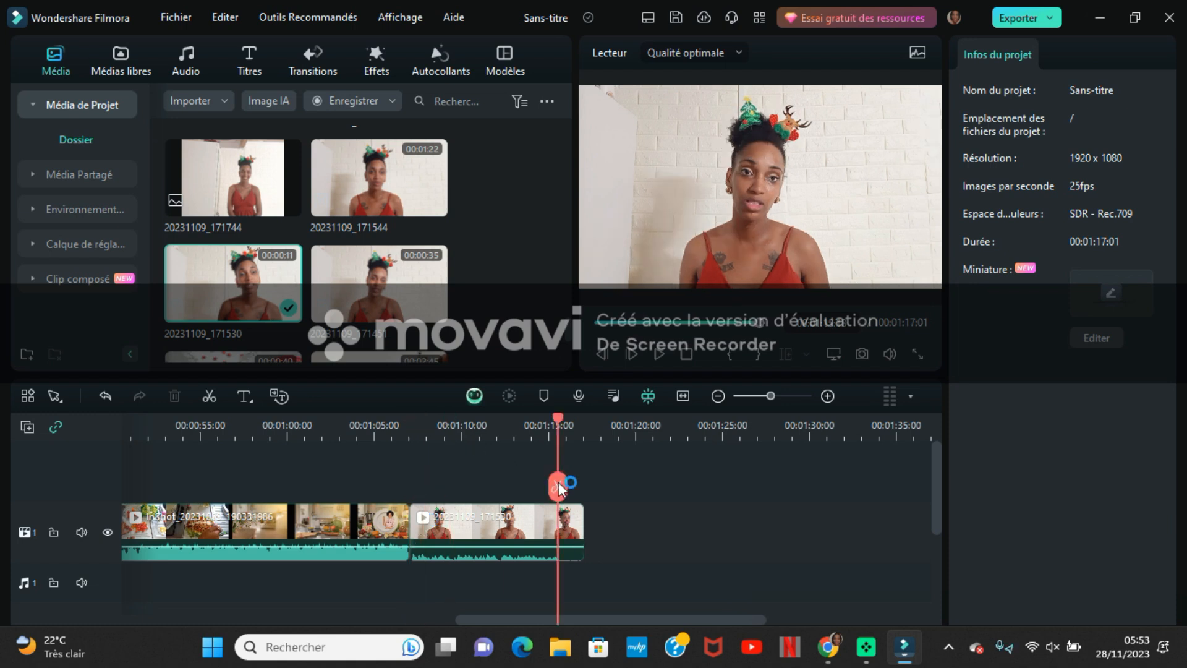
{"action": "left_click", "coordinate": [558, 486]}
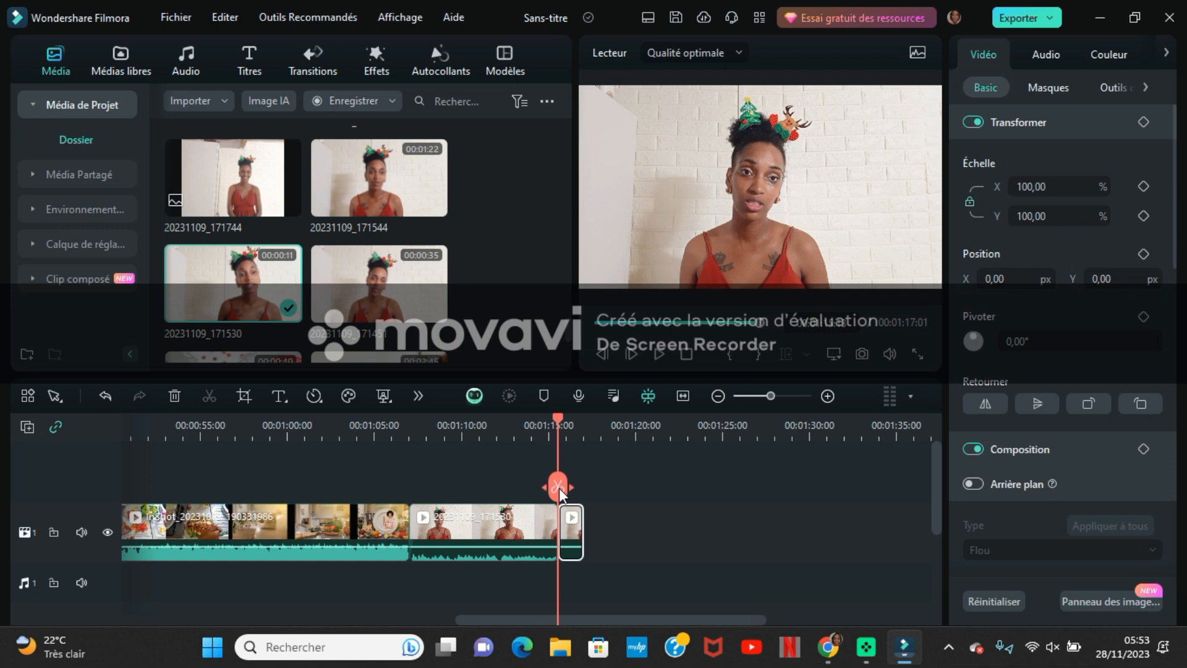
{"action": "key", "text": "Delete"}
- Add a scale keyframe at the start of clip 20231109_171530 and set its scale to 138%
{"action": "left_click", "coordinate": [477, 531]}
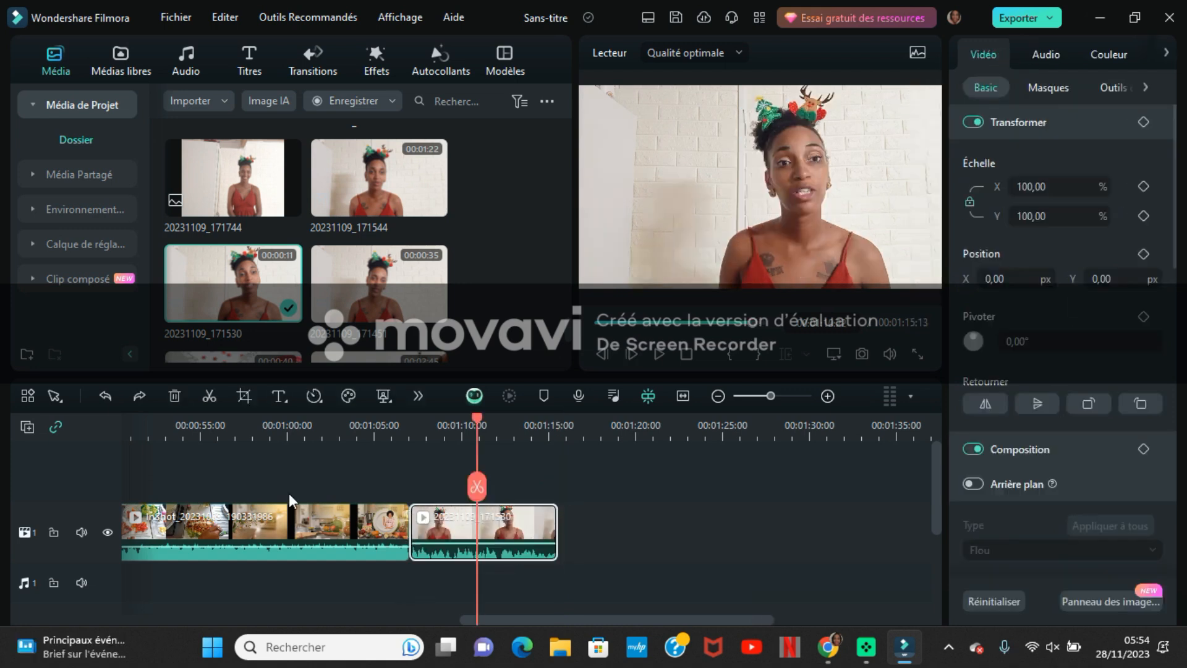
{"action": "left_click", "coordinate": [406, 425]}
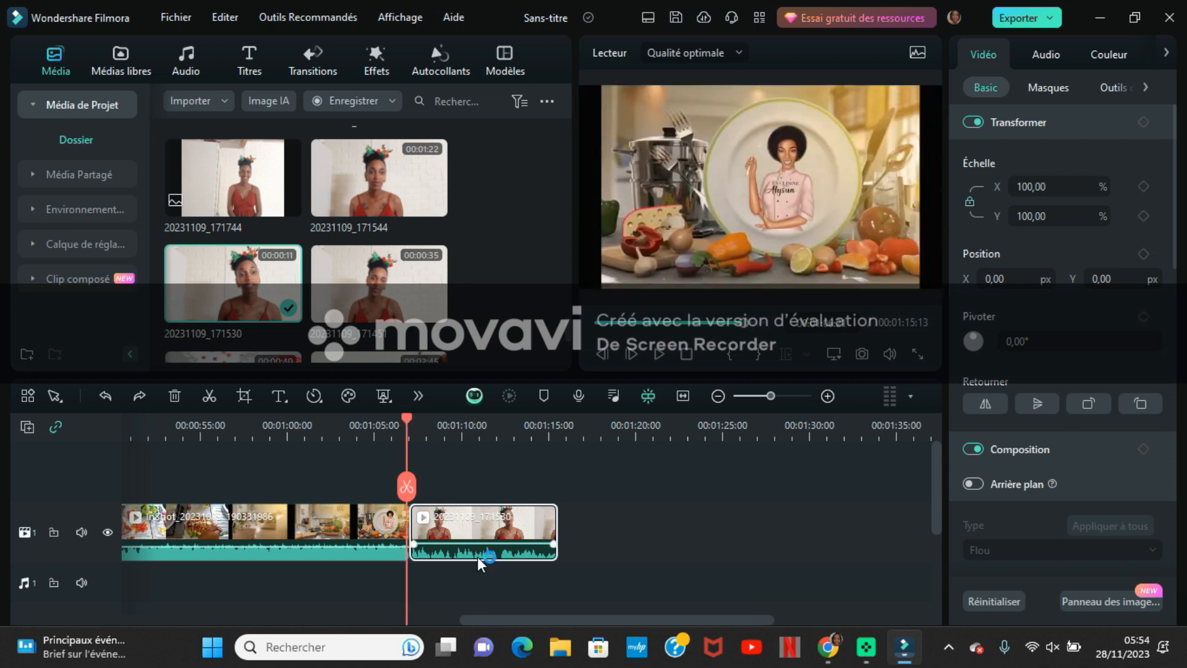
{"action": "left_click", "coordinate": [427, 424]}
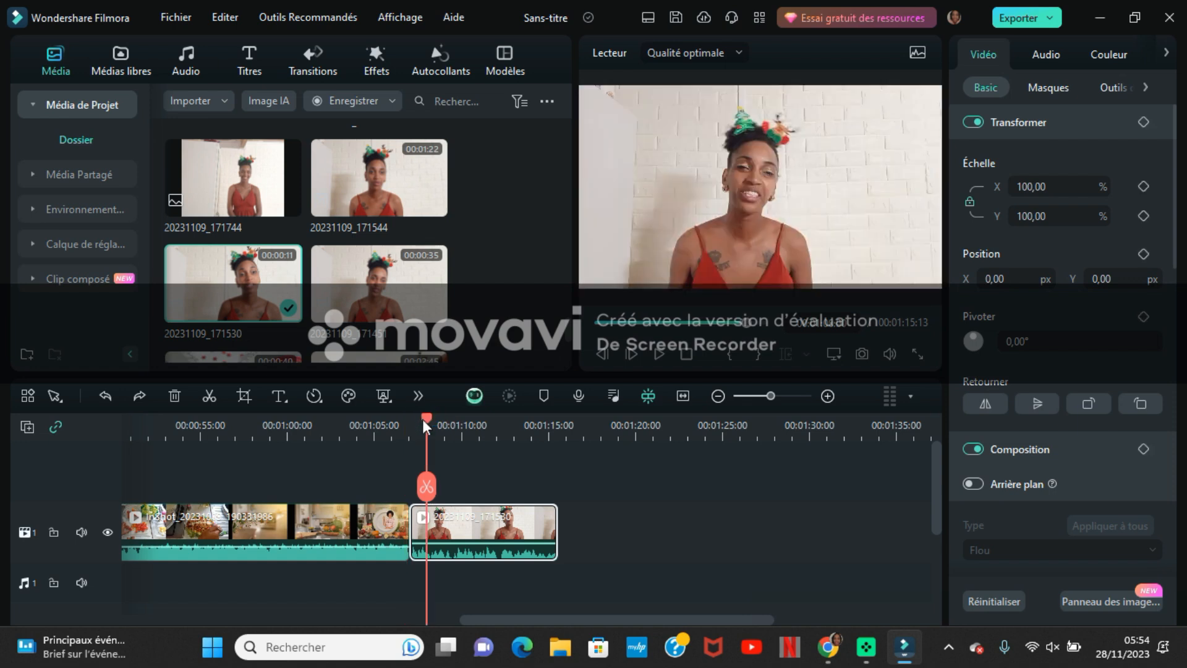
{"action": "left_click", "coordinate": [408, 424]}
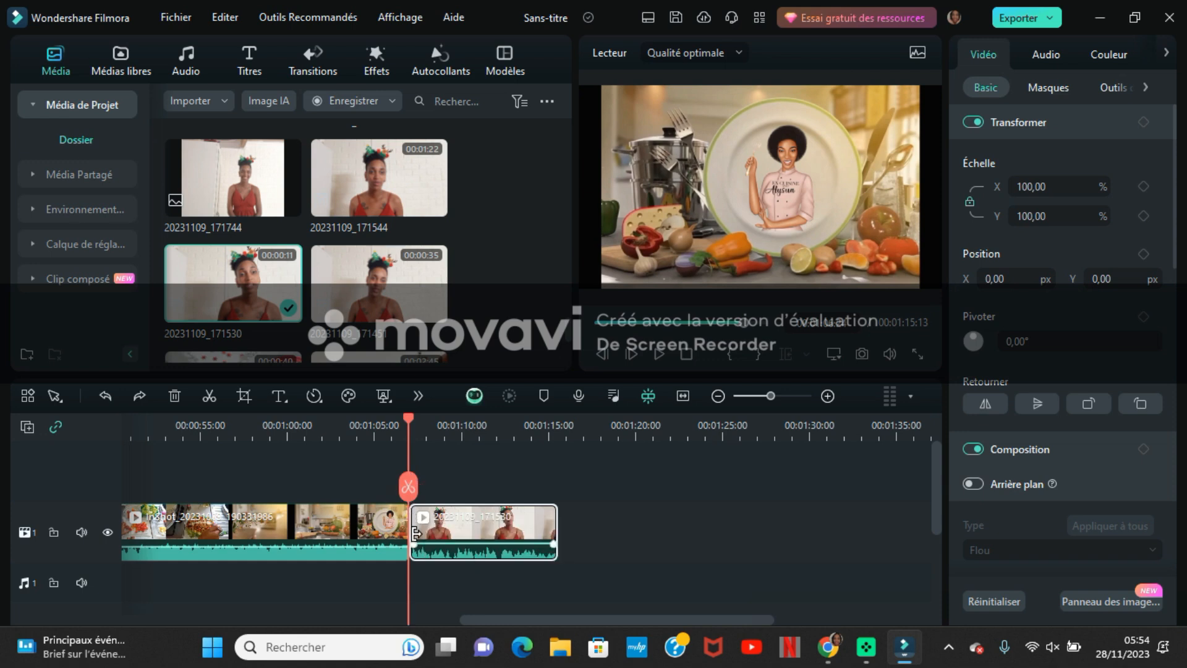
{"action": "key", "text": "Right"}
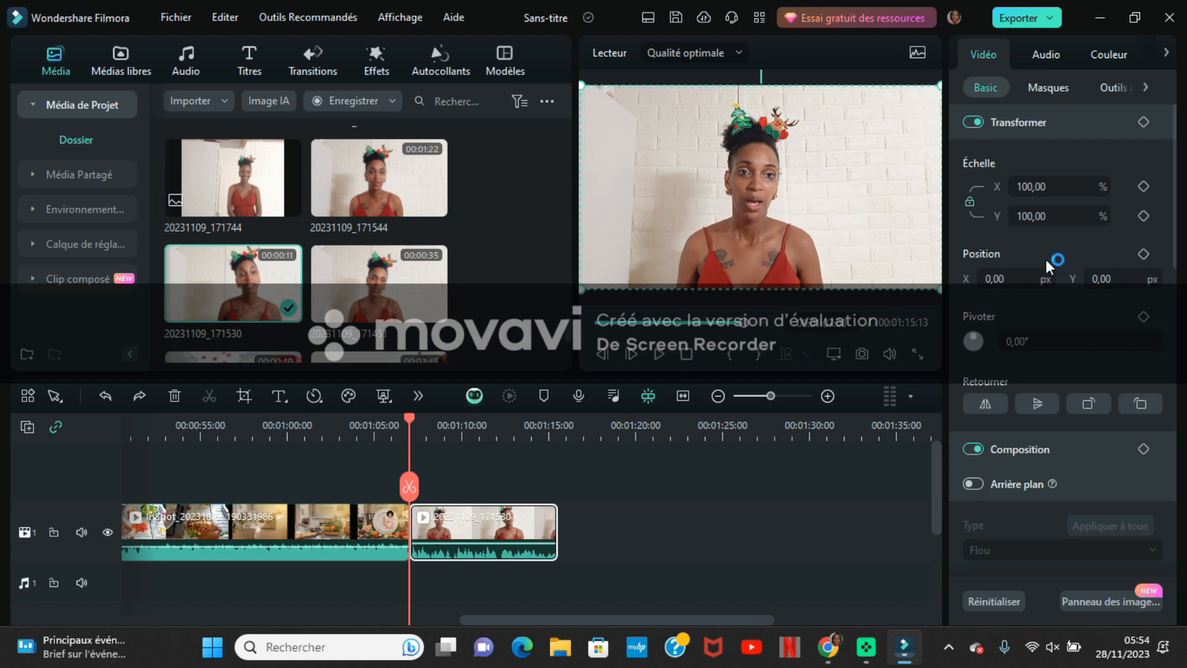
{"action": "left_click", "coordinate": [1143, 186]}
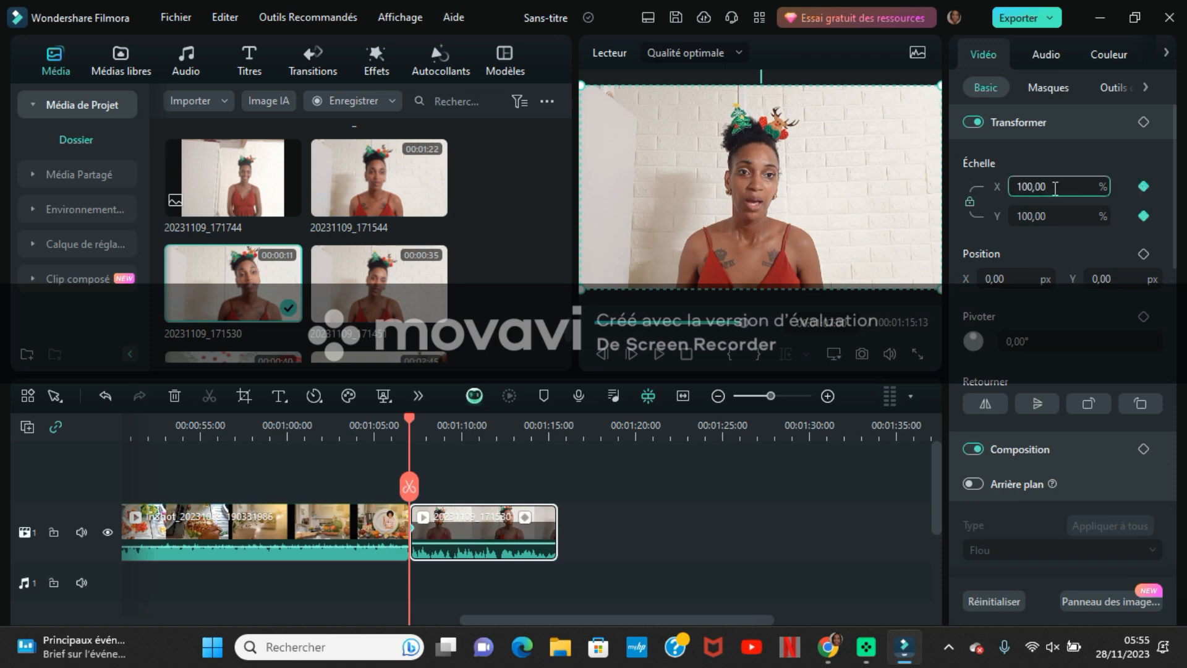
{"action": "key", "text": "BackSpace"}
{"action": "key", "text": "BackSpace"}
{"action": "key", "text": "BackSpace"}
{"action": "key", "text": "BackSpace"}
{"action": "type", "text": "38"}
- Play back the end of the InShot clip and the enlarged clip 20231109_171530 to check the zoom
{"action": "left_click", "coordinate": [393, 430]}
{"action": "key", "text": "space"}
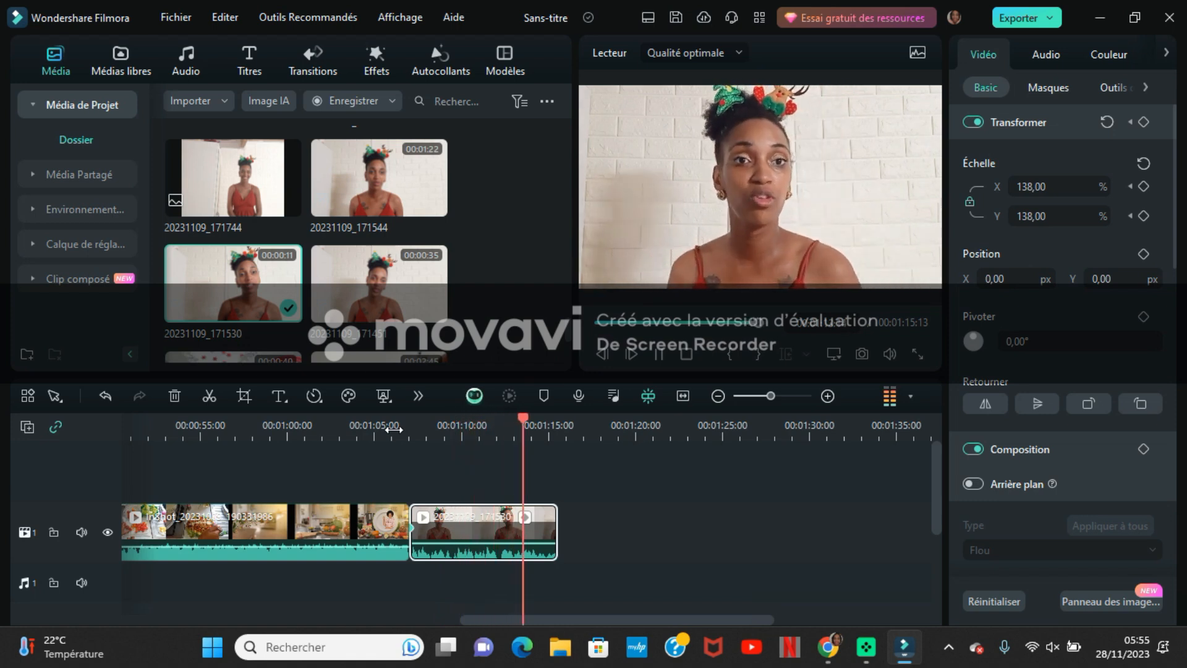
{"action": "key", "text": "space"}
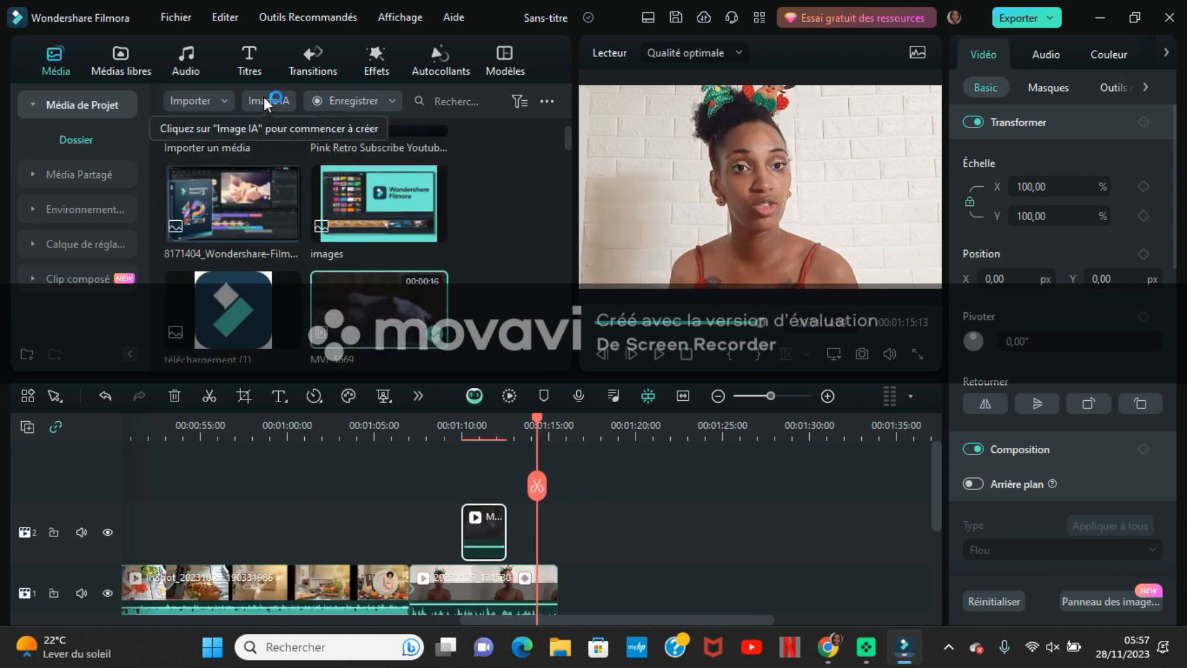
- Add the Titre 27 title to the second video track, right after the short overlay clip
{"action": "left_click", "coordinate": [247, 55]}
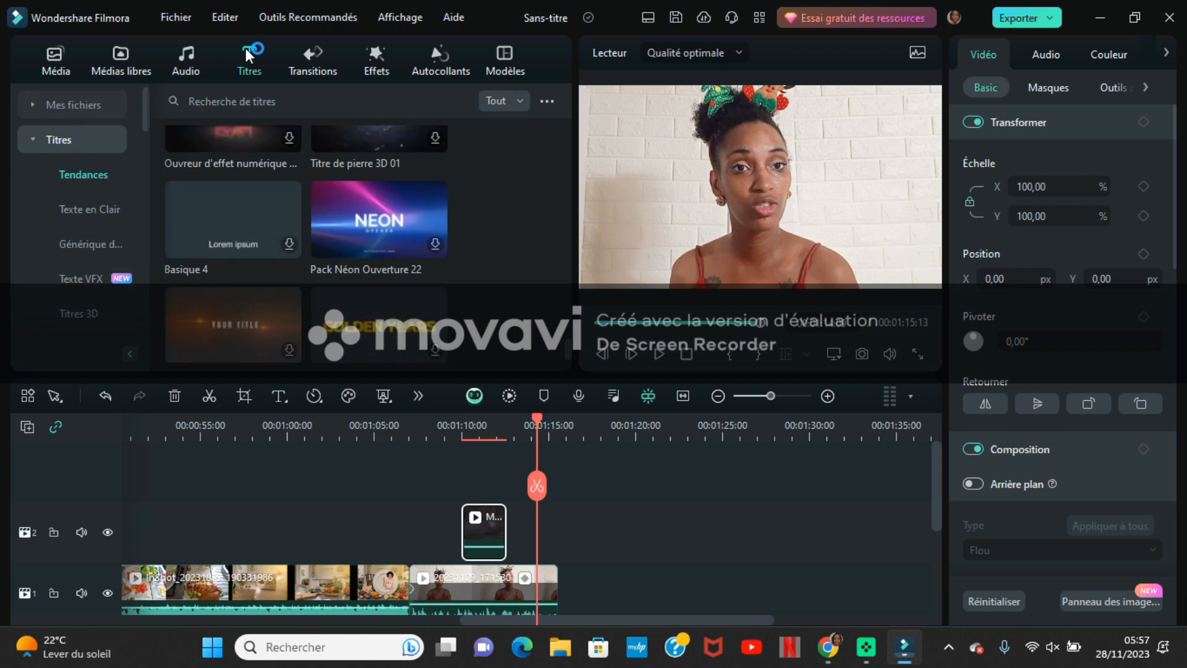
{"action": "scroll", "coordinate": [238, 162], "scroll_direction": "down", "scroll_amount": 3}
{"action": "left_click", "coordinate": [370, 146]}
{"action": "left_click_drag", "start_coordinate": [389, 147], "coordinate": [573, 533]}
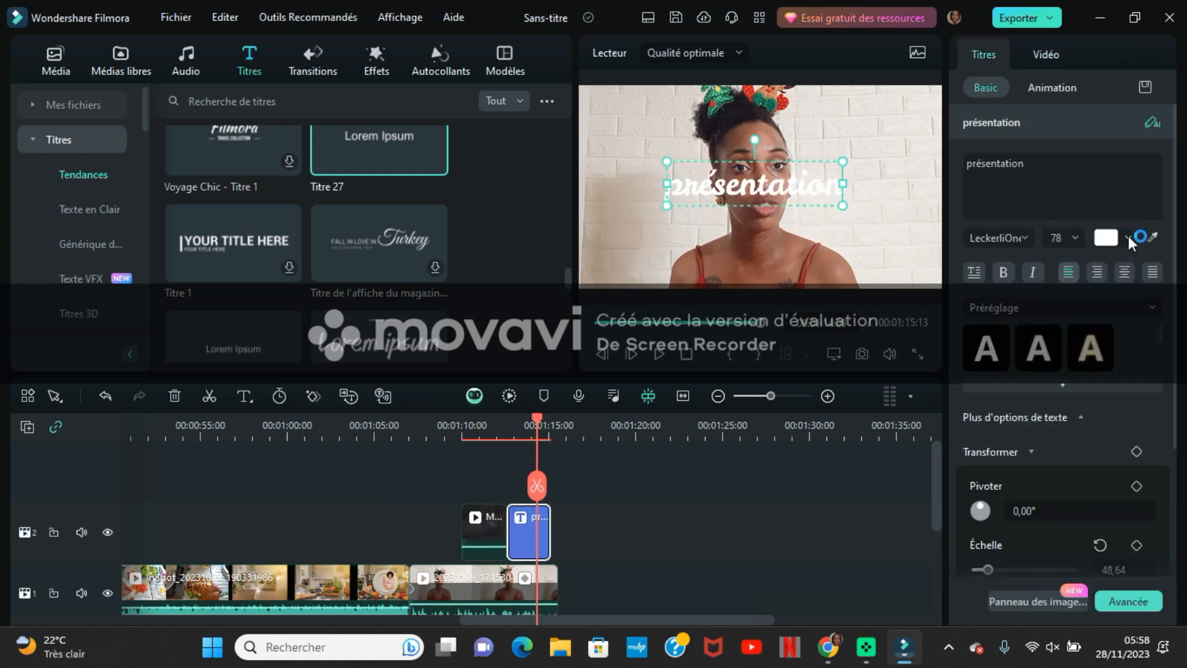
- Replace the title's placeholder text with "présentation" and format it in black and bold
{"action": "left_click", "coordinate": [1129, 238]}
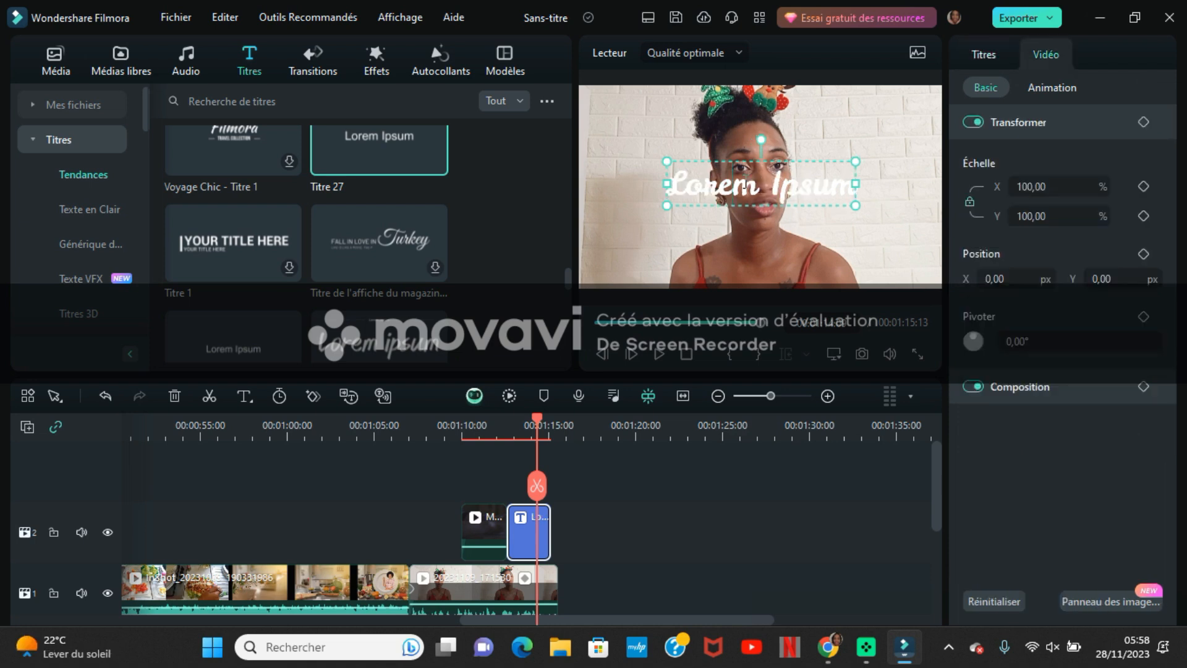
{"action": "key", "text": "BackSpace"}
{"action": "key", "text": "BackSpace"}
{"action": "key", "text": "BackSpace"}
{"action": "key", "text": "BackSpace"}
{"action": "key", "text": "BackSpace"}
{"action": "key", "text": "BackSpace"}
{"action": "key", "text": "BackSpace"}
{"action": "key", "text": "BackSpace"}
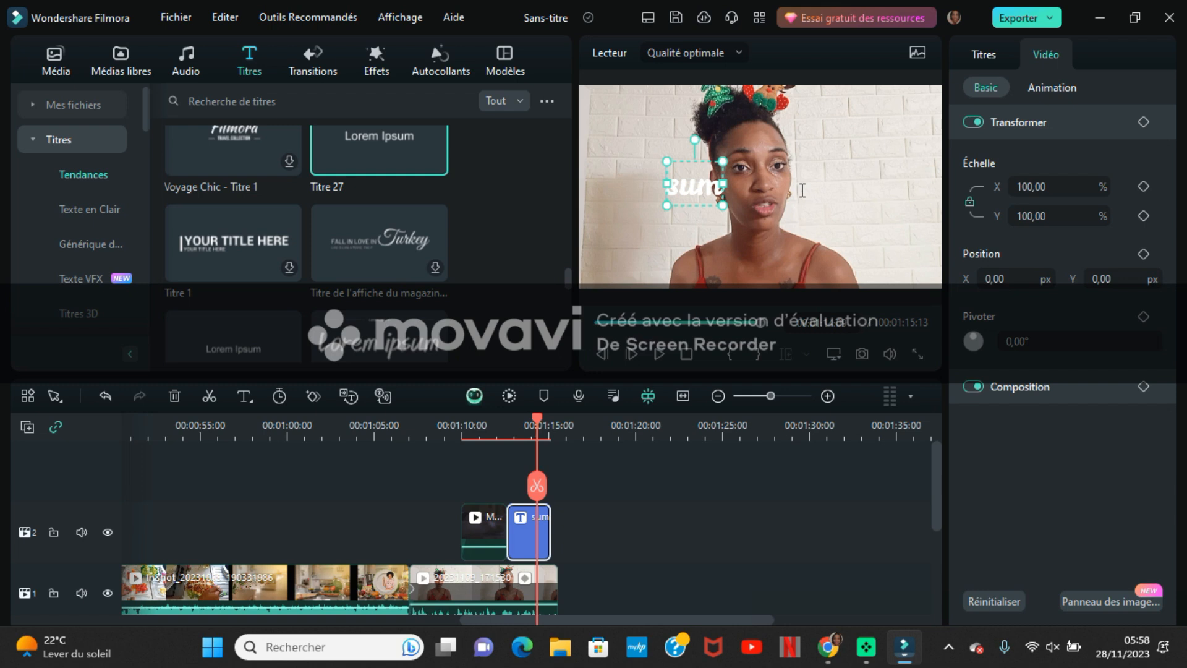
{"action": "key", "text": "BackSpace"}
{"action": "key", "text": "BackSpace"}
{"action": "key", "text": "BackSpace"}
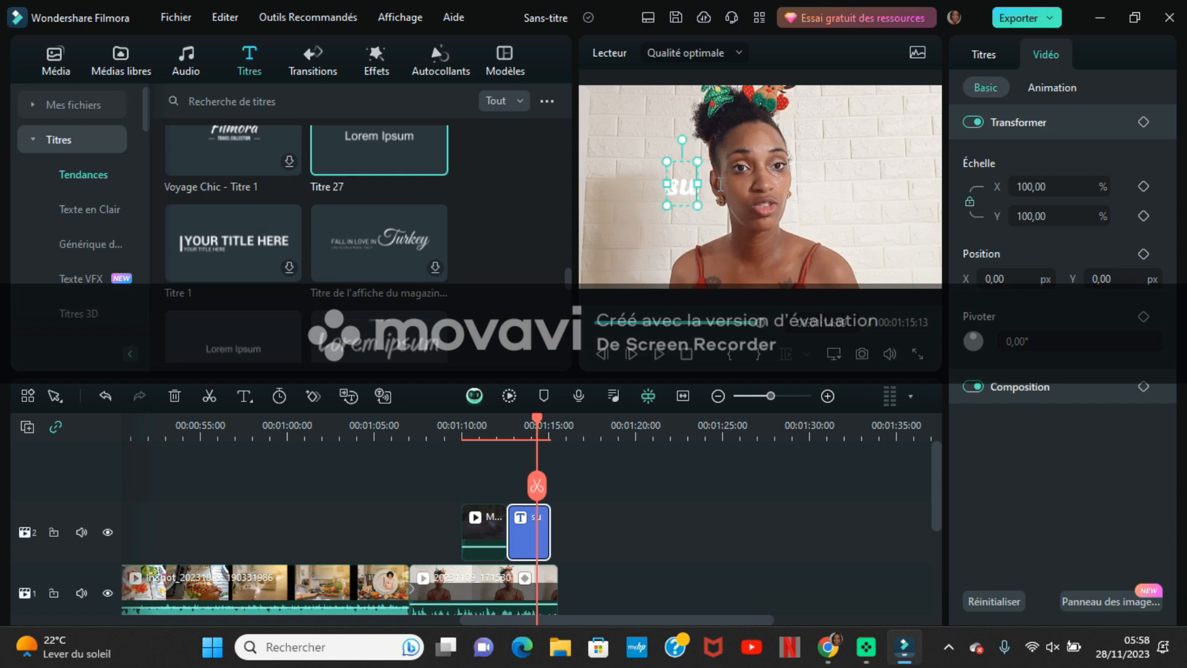
{"action": "type", "text": "présentation"}
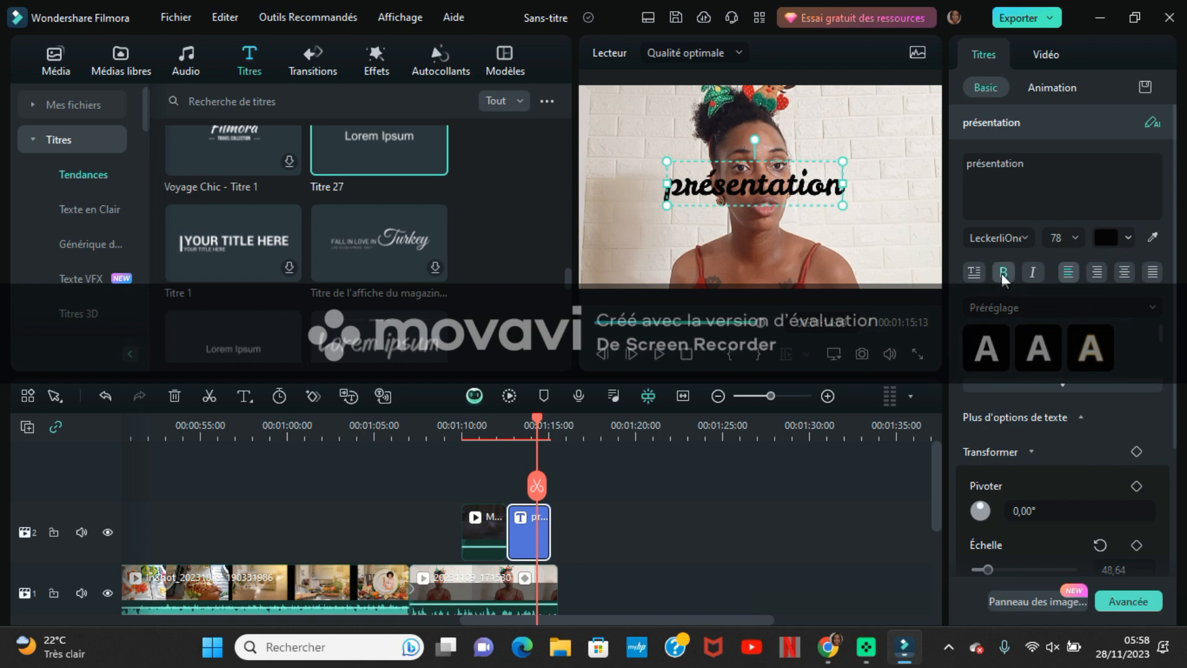
- Move the "présentation" text to the lower-left area of the video picture
{"action": "left_click", "coordinate": [721, 287]}
{"action": "left_click", "coordinate": [728, 190]}
{"action": "left_click_drag", "start_coordinate": [728, 192], "coordinate": [659, 259]}
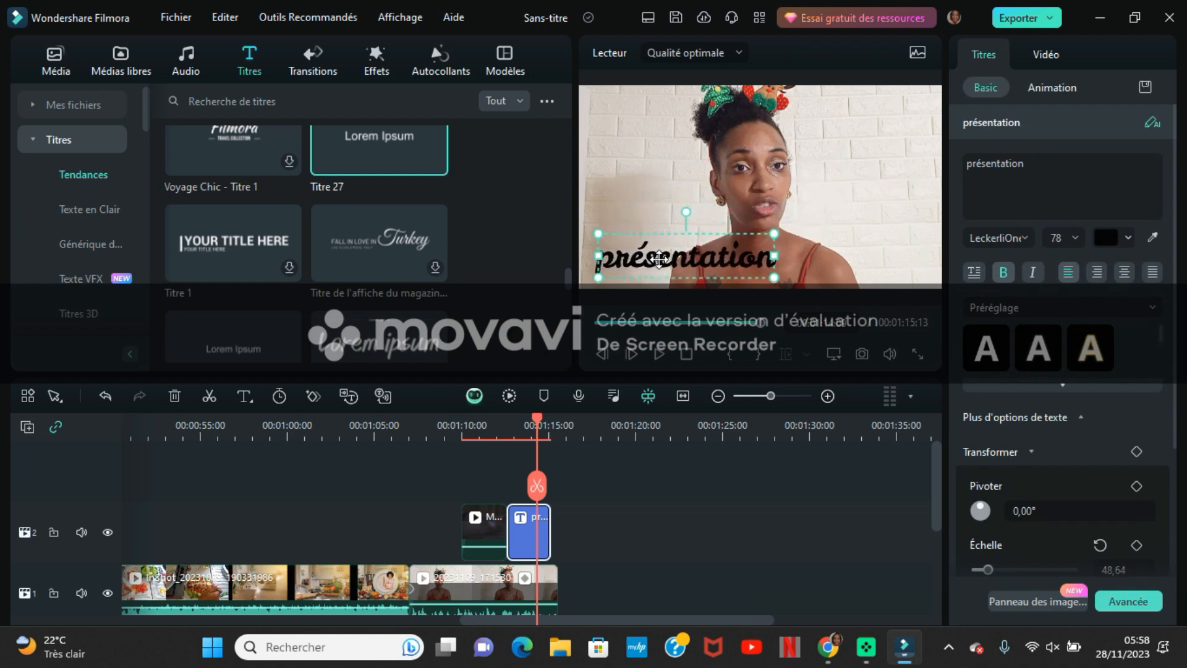
- Move the "présentation" title on the second track to the start of clip 20231109_171530 and play it back
{"action": "left_click_drag", "start_coordinate": [518, 531], "coordinate": [408, 513]}
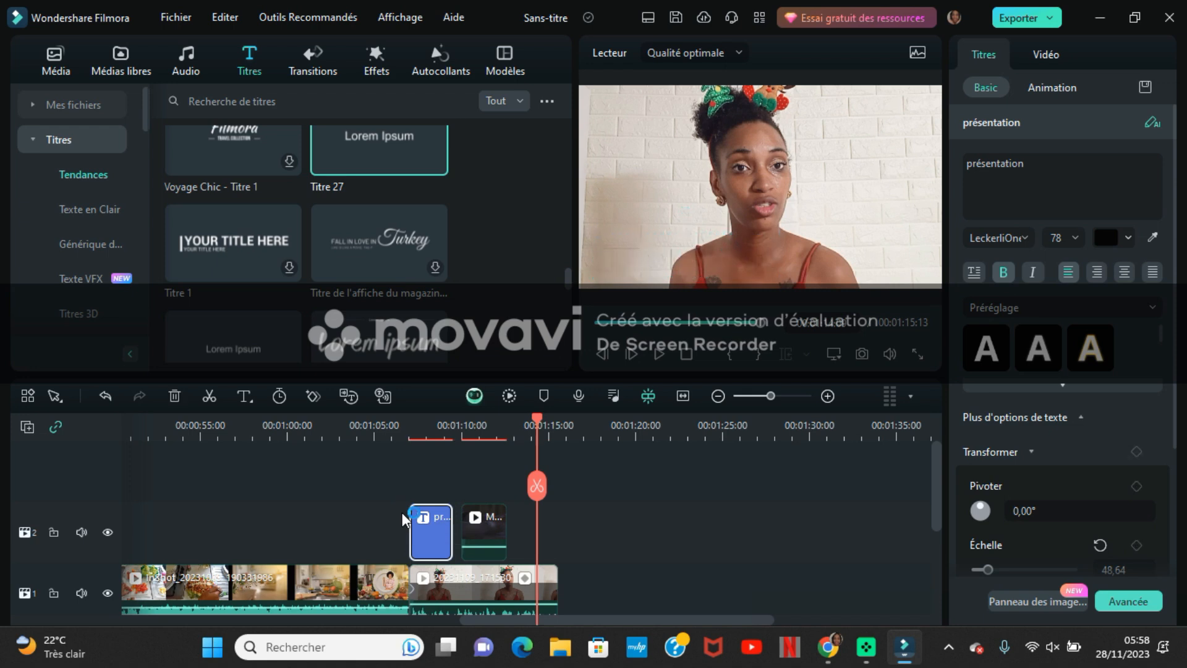
{"action": "left_click", "coordinate": [403, 436]}
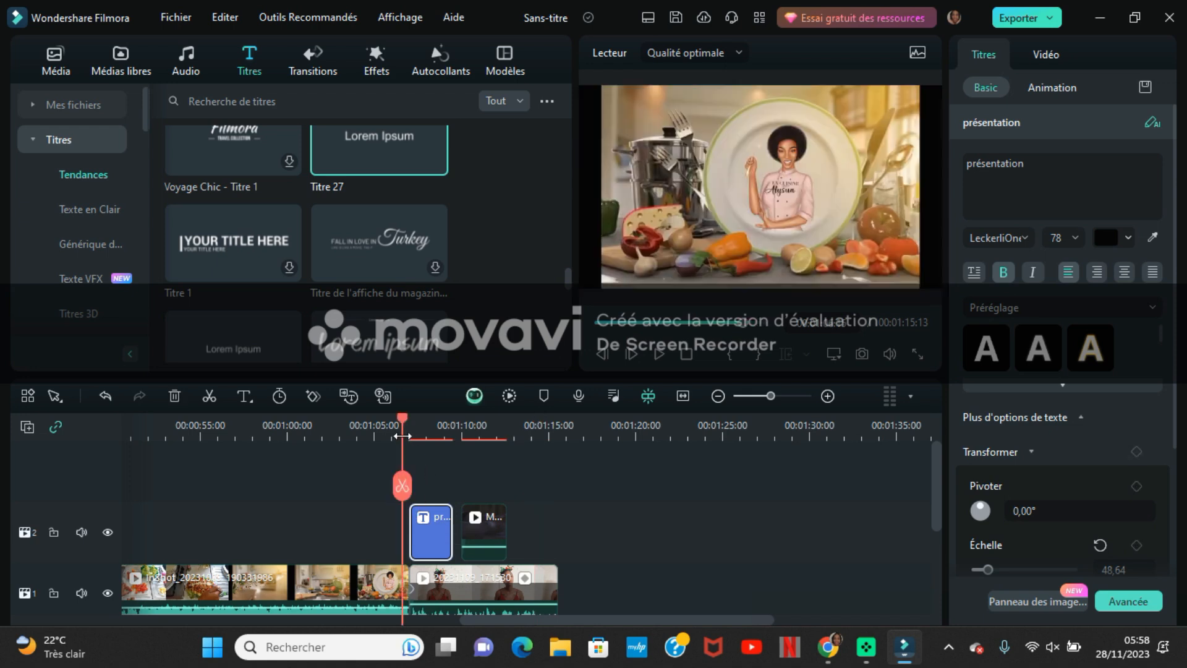
{"action": "key", "text": "space"}
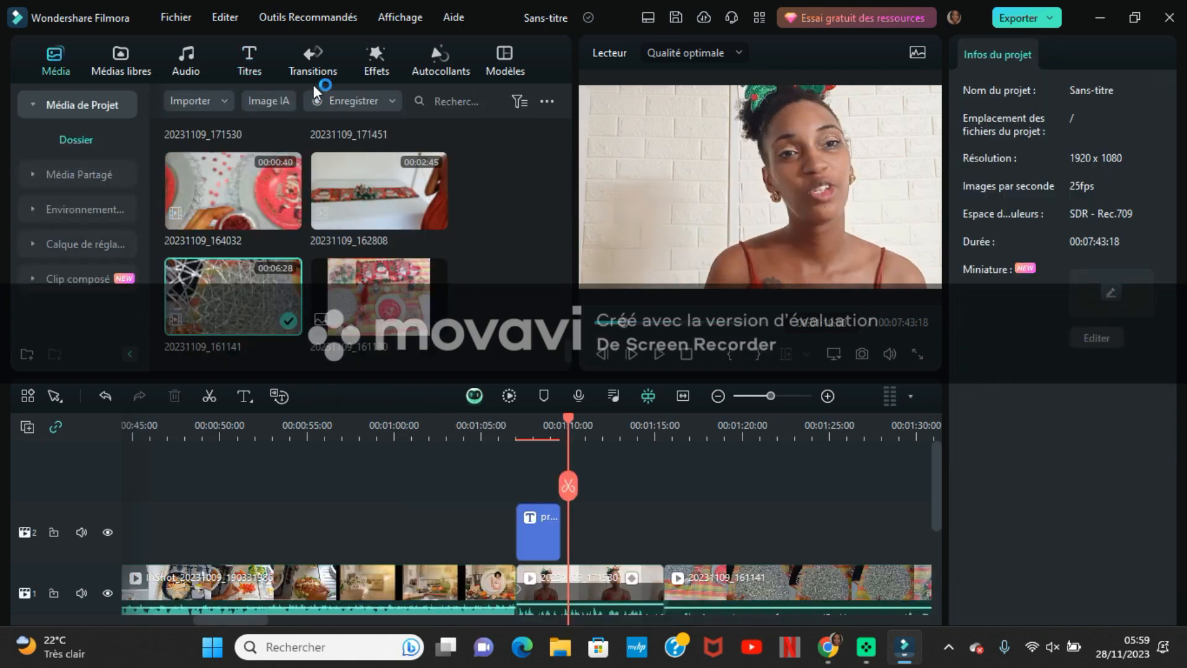
- Add a Dissoudre transition between the InShot clip and clip 20231109_171530, and a Déformation Zoom 6 transition between that clip and 20231109_161141
{"action": "left_click", "coordinate": [309, 62]}
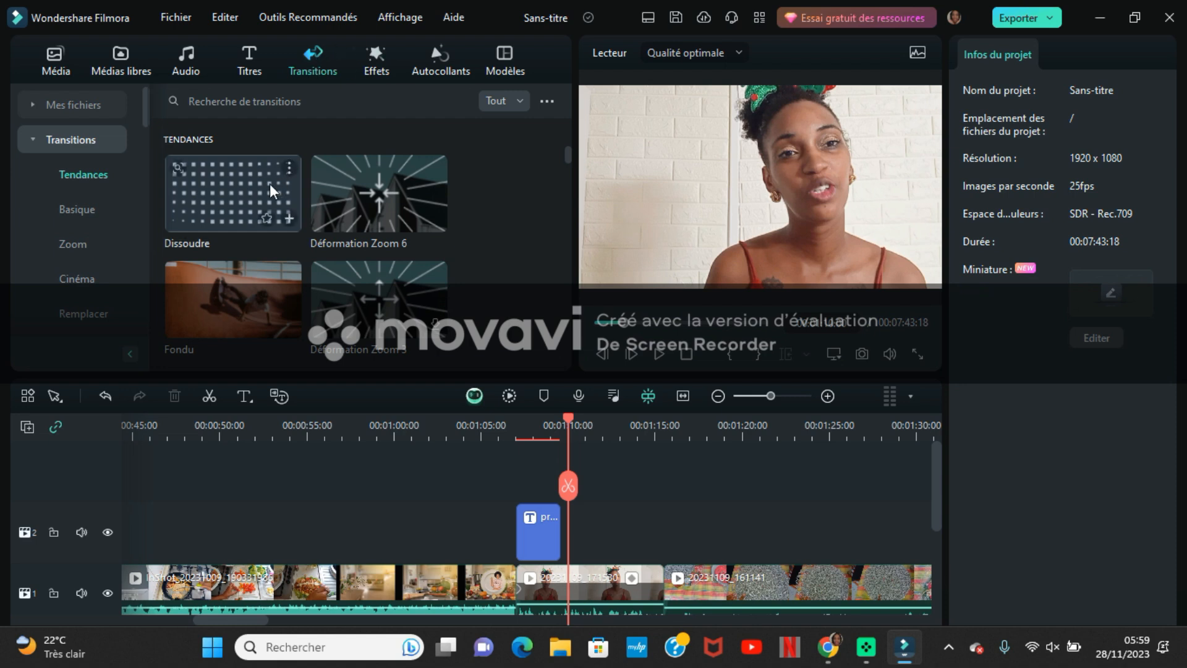
{"action": "left_click_drag", "start_coordinate": [247, 191], "coordinate": [509, 587]}
{"action": "scroll", "coordinate": [290, 619], "scroll_direction": "right", "scroll_amount": 5}
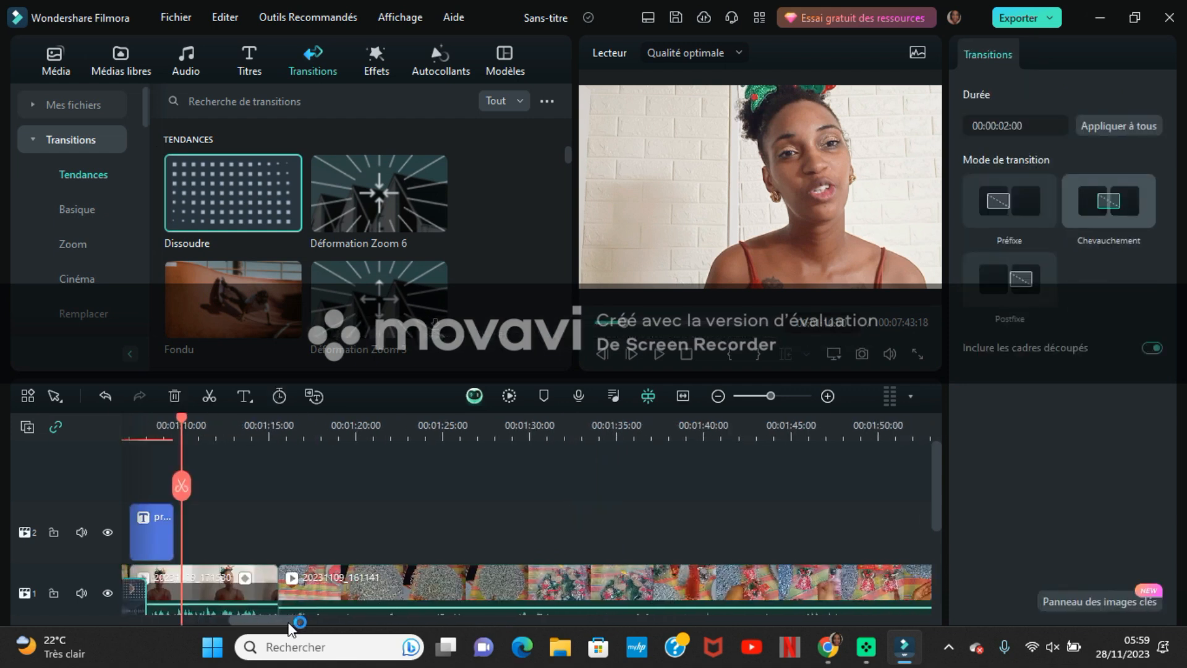
{"action": "left_click", "coordinate": [261, 591]}
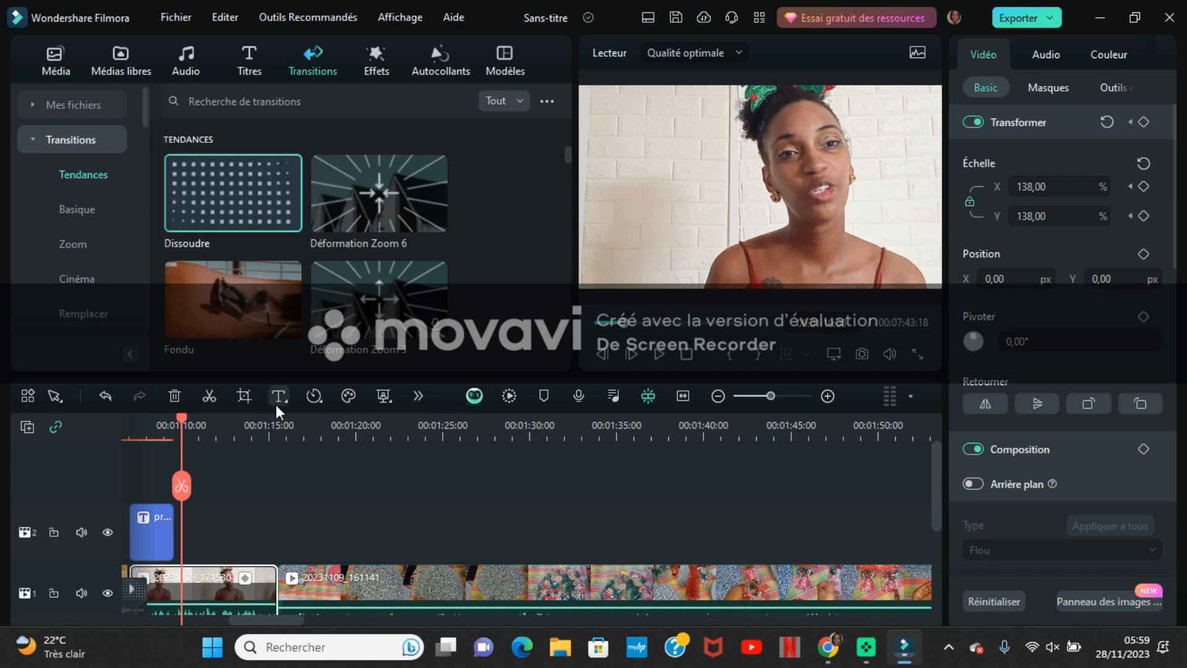
{"action": "left_click", "coordinate": [373, 210]}
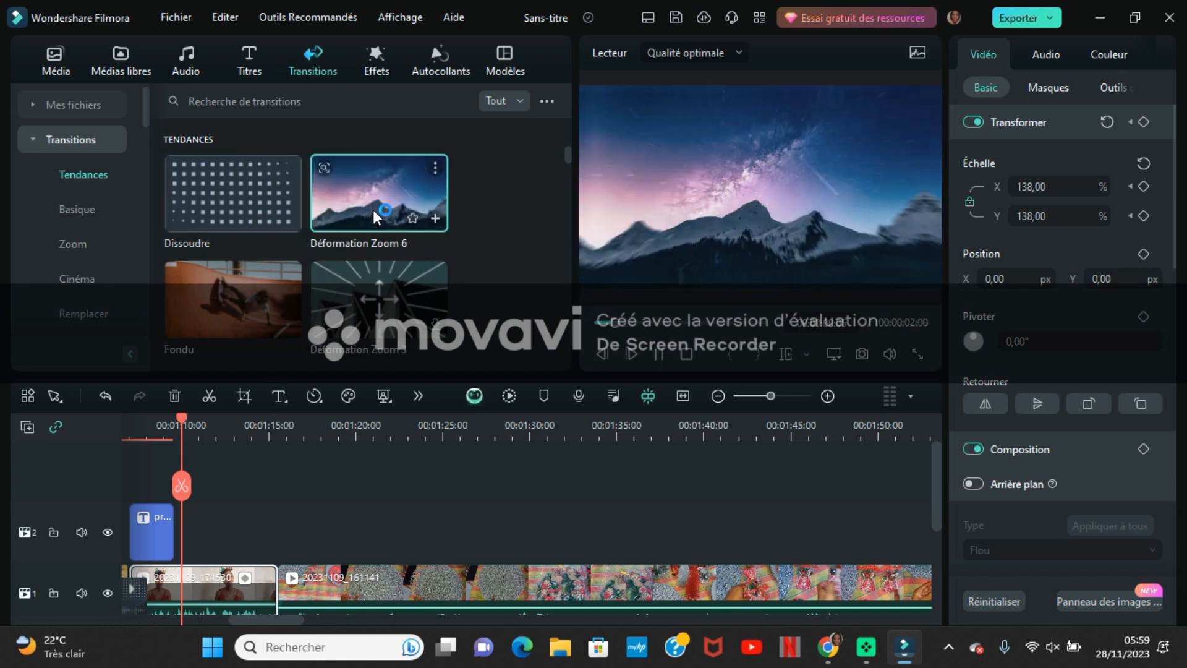
{"action": "left_click_drag", "start_coordinate": [373, 209], "coordinate": [228, 611]}
{"action": "left_click", "coordinate": [519, 434]}
{"action": "key", "text": "space"}
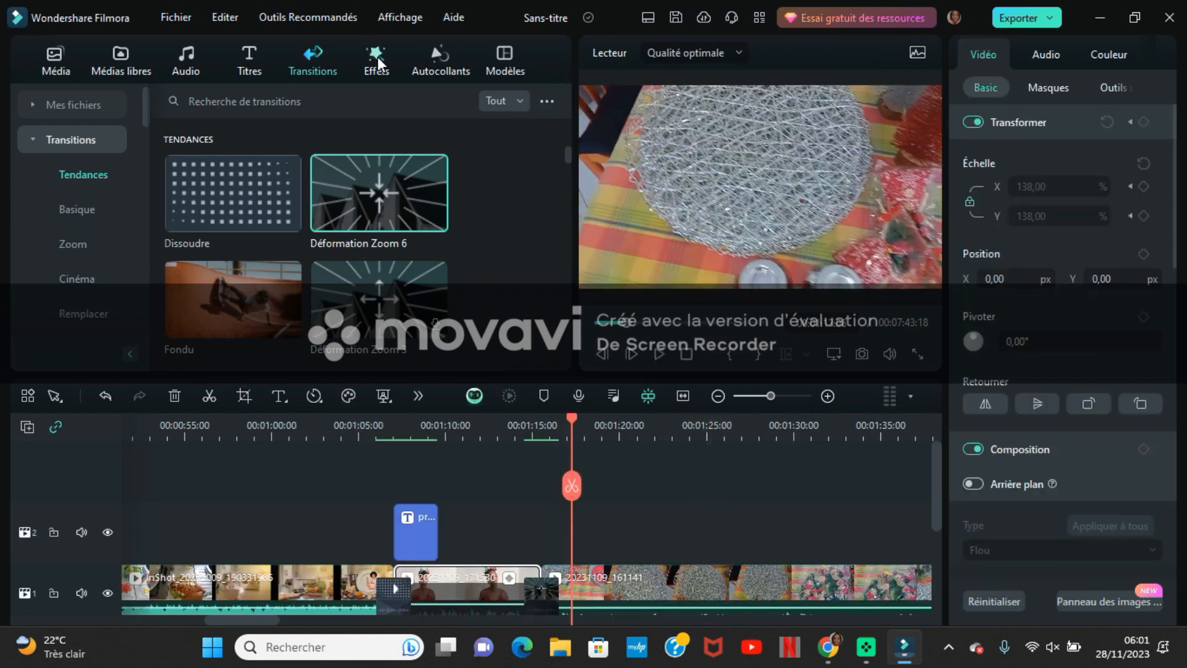
- Place the Ouverture verticale effect on the second video track above clip 20231109_161141, starting at about 00:01:24
{"action": "left_click", "coordinate": [378, 62]}
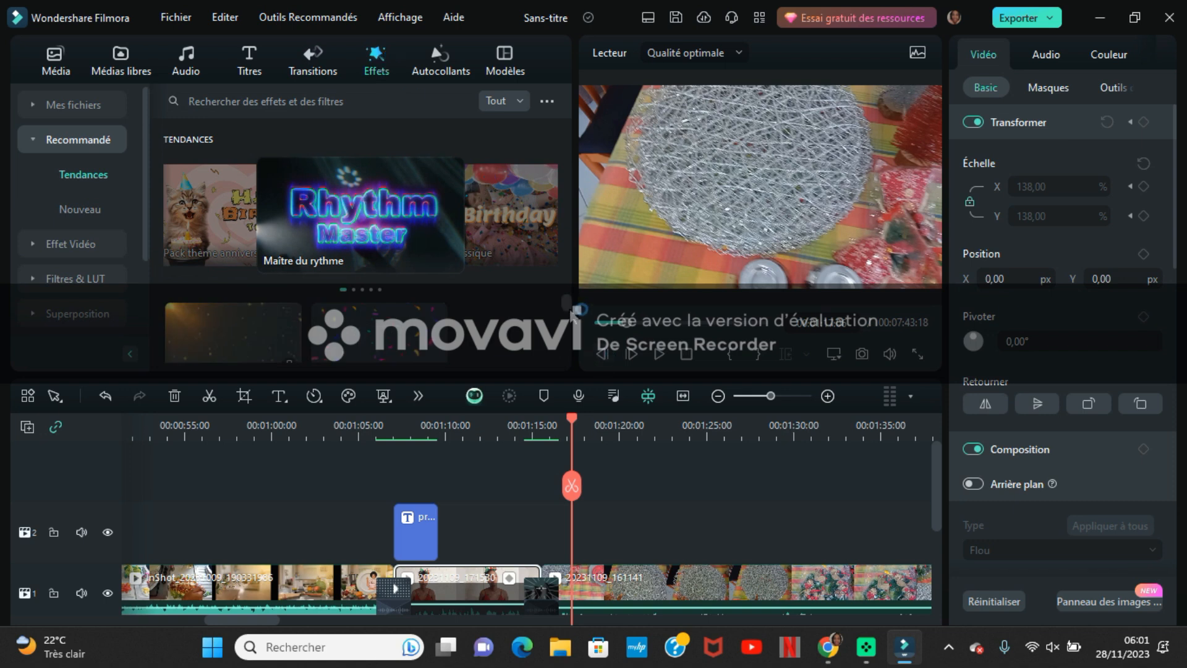
{"action": "scroll", "coordinate": [572, 310], "scroll_direction": "down", "scroll_amount": 3}
{"action": "left_click", "coordinate": [437, 306]}
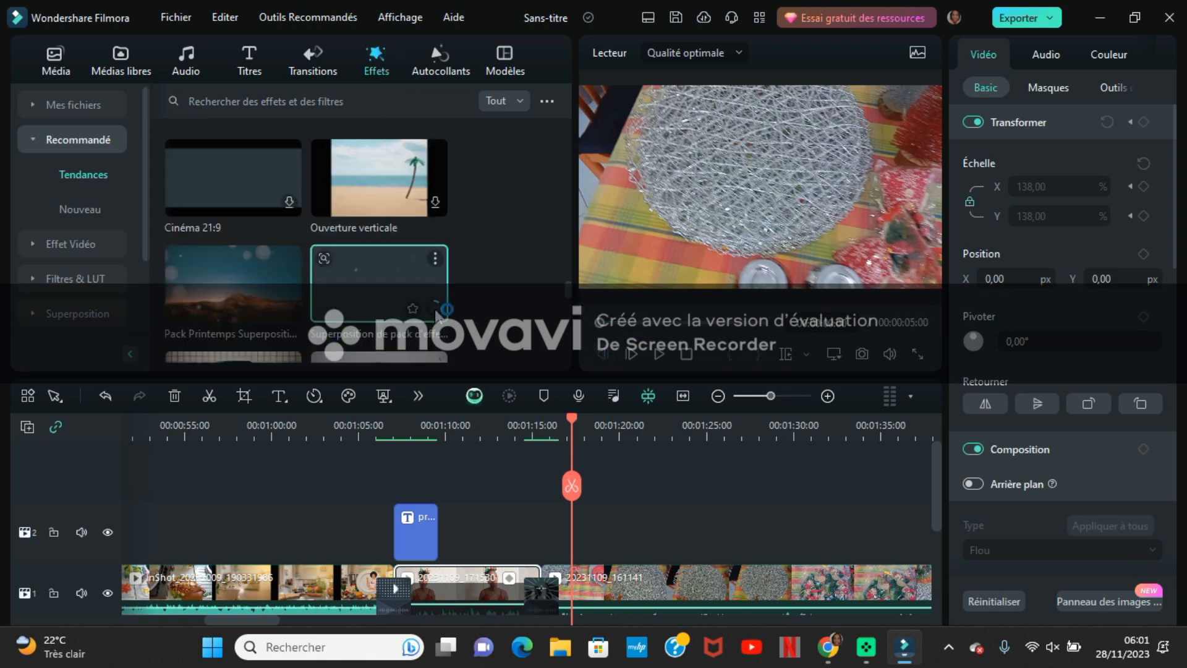
{"action": "left_click", "coordinate": [435, 201]}
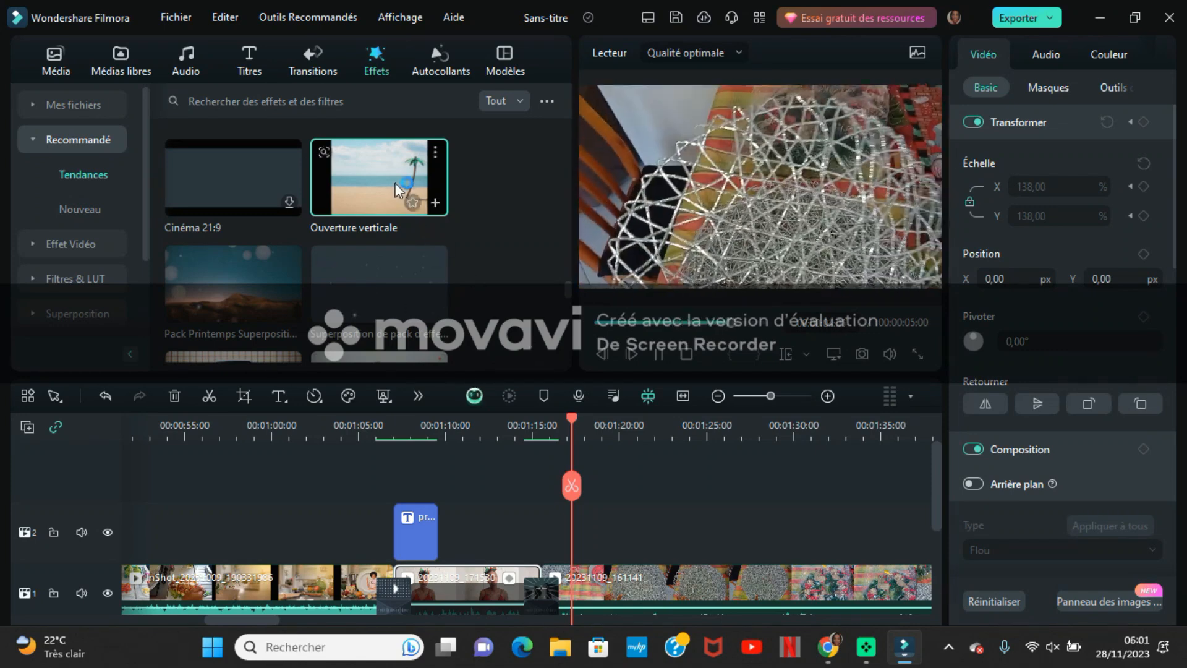
{"action": "left_click_drag", "start_coordinate": [392, 178], "coordinate": [539, 568]}
{"action": "left_click_drag", "start_coordinate": [738, 529], "coordinate": [701, 526]}
{"action": "left_click_drag", "start_coordinate": [275, 624], "coordinate": [321, 618]}
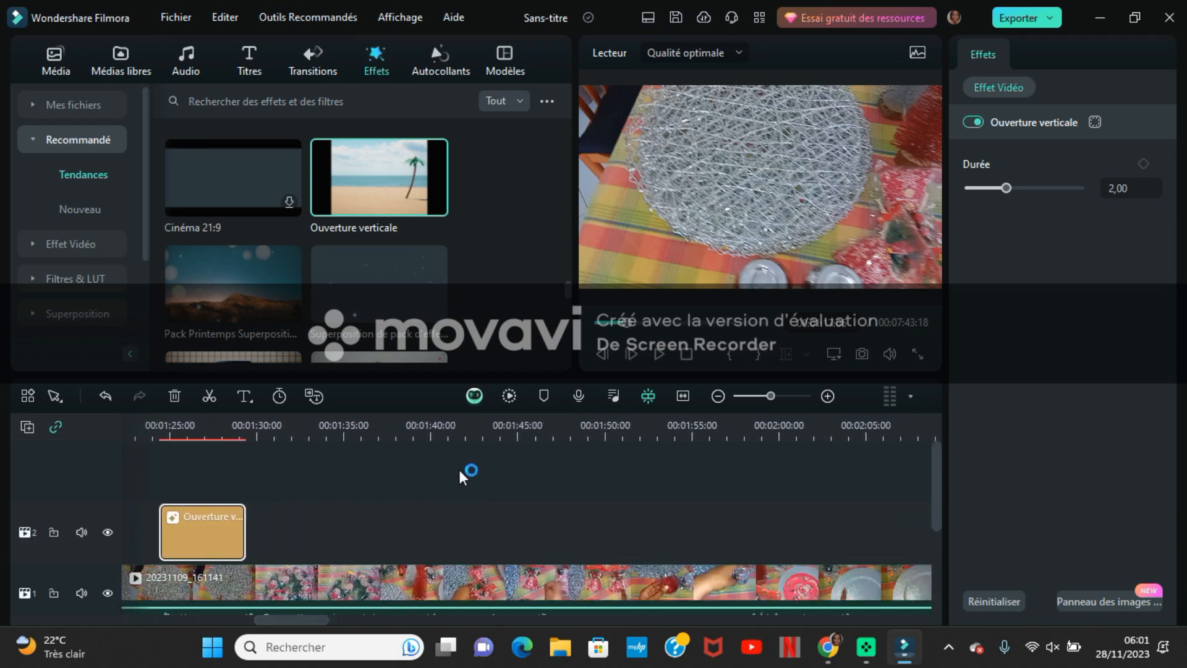
- Split clip 20231109_161141 at about 00:01:42
{"action": "left_click", "coordinate": [474, 435]}
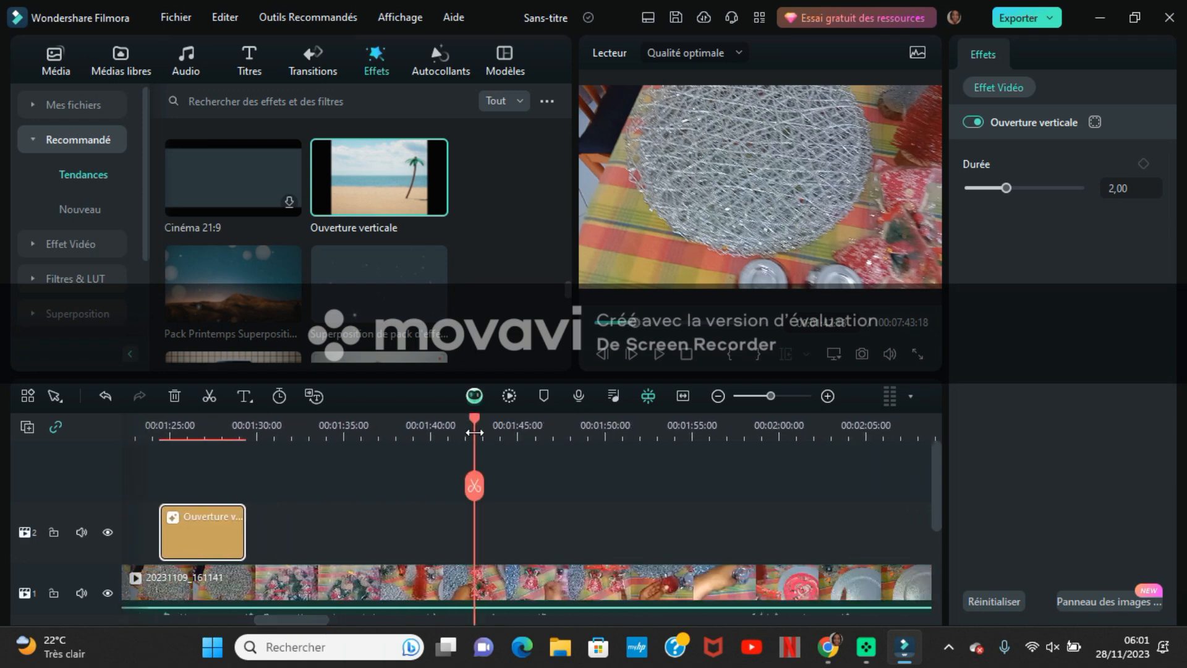
{"action": "left_click", "coordinate": [471, 482]}
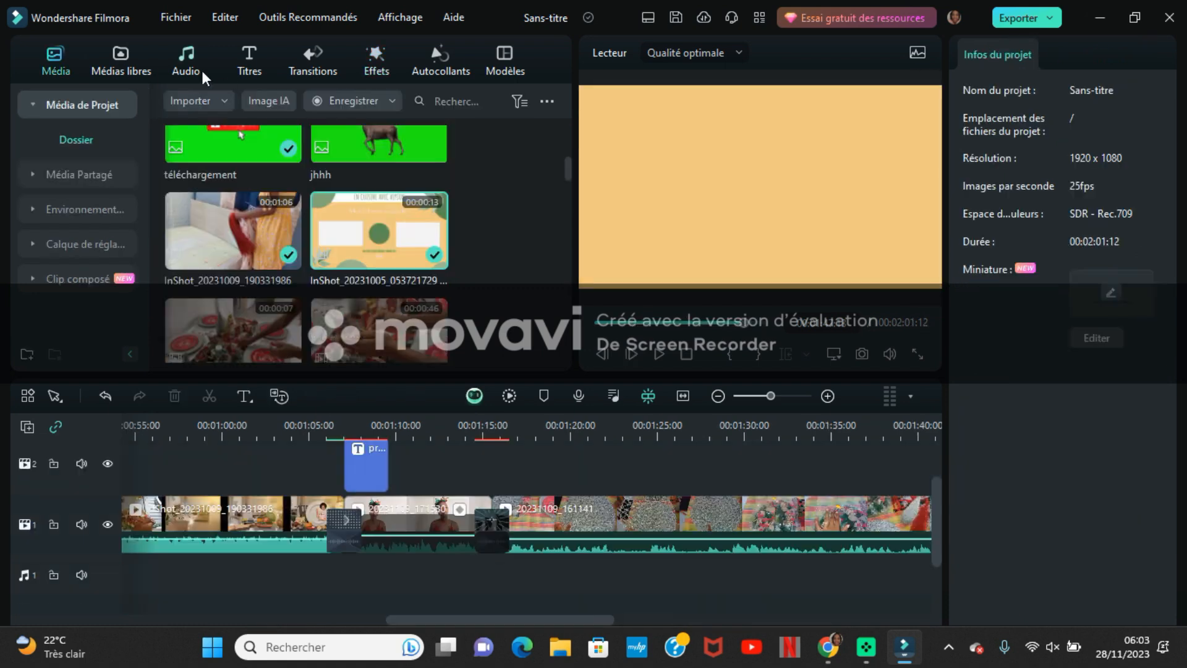
- Download the tracks Marcher sur la musique and Use in wondering, and place Marcher sur la musique on audio track 1 from the start of clip 20231109_171530
{"action": "left_click", "coordinate": [188, 66]}
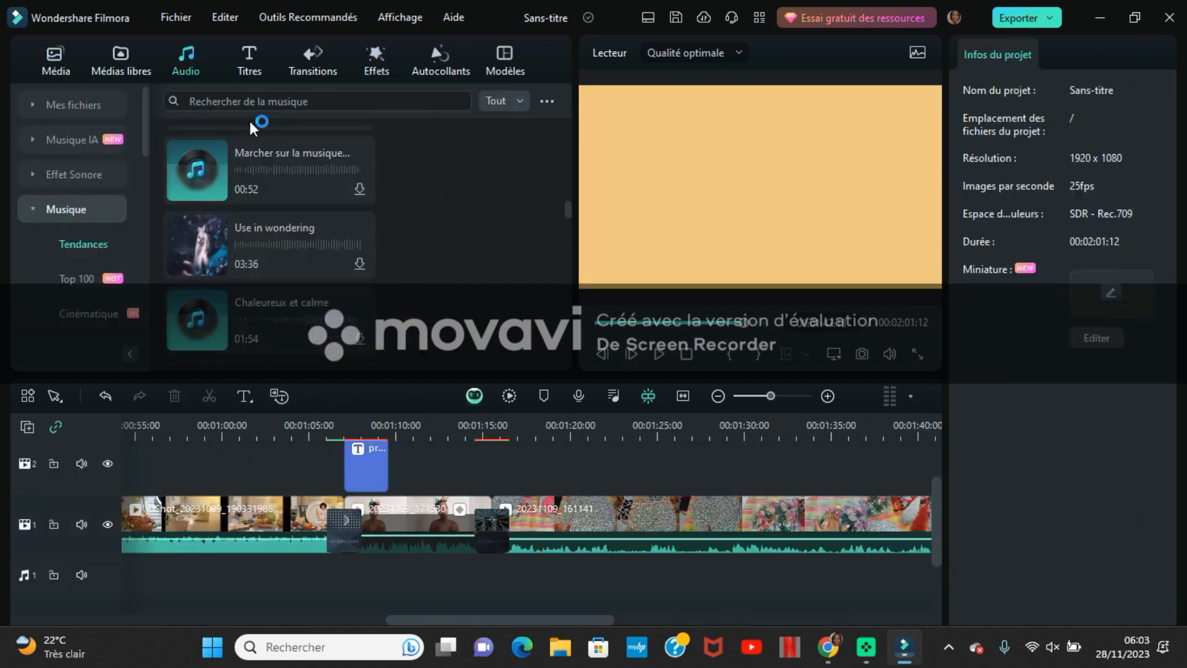
{"action": "left_click", "coordinate": [267, 151]}
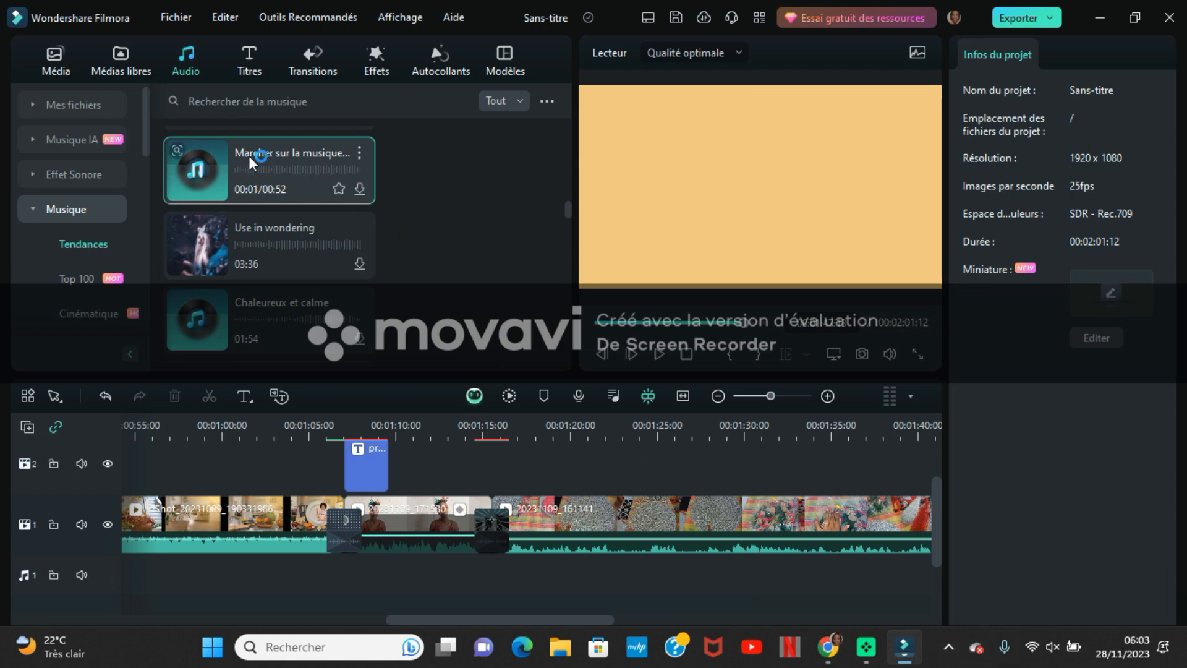
{"action": "left_click", "coordinate": [360, 189]}
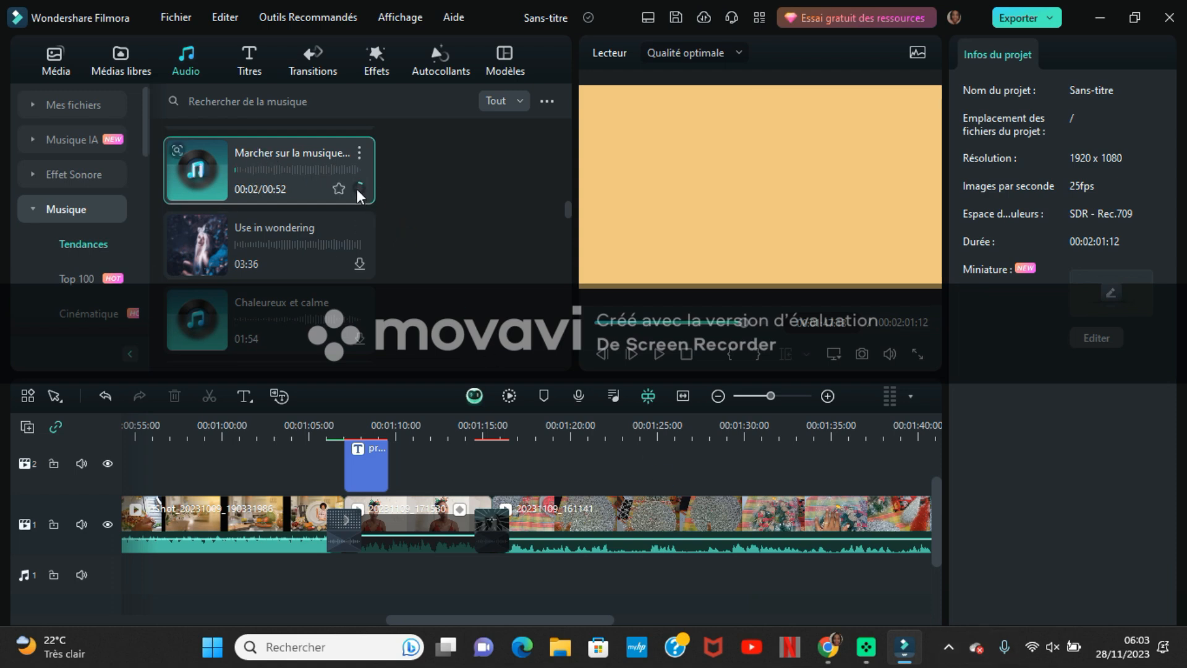
{"action": "left_click", "coordinate": [360, 263]}
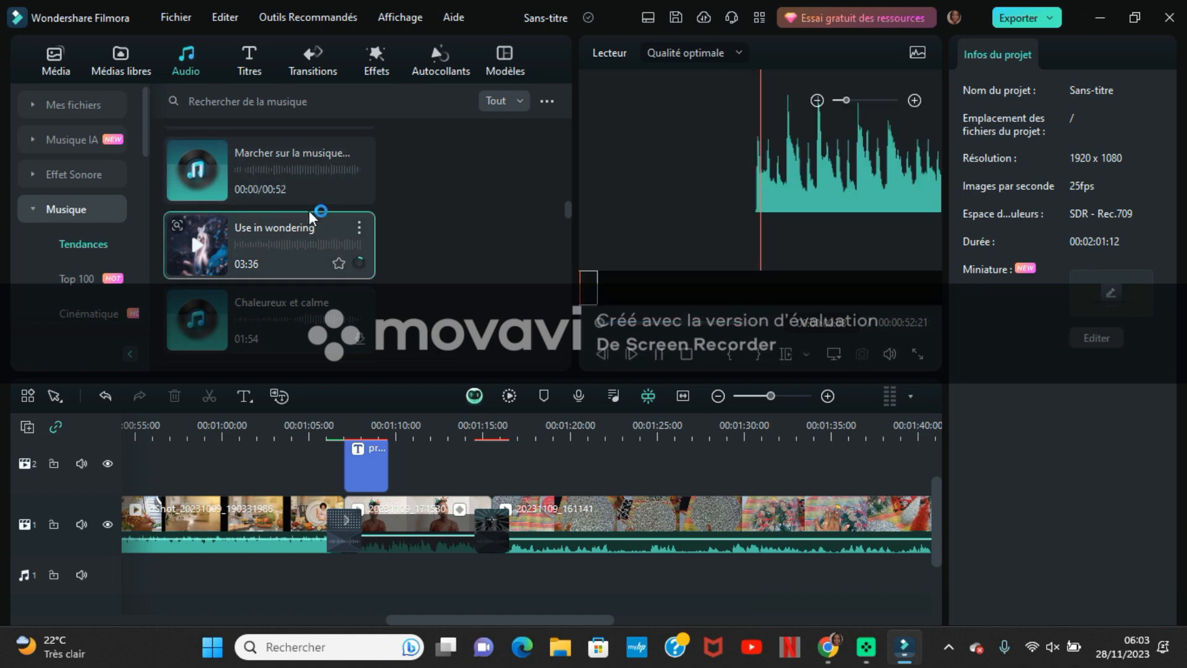
{"action": "left_click_drag", "start_coordinate": [267, 167], "coordinate": [344, 573]}
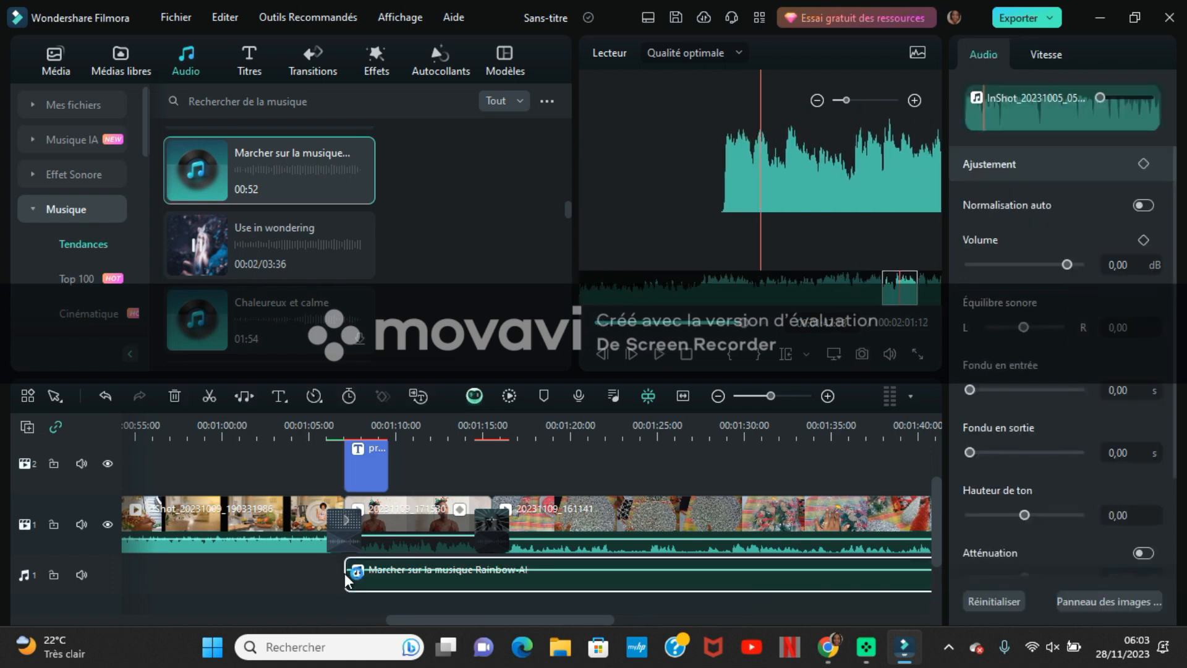
- Split the Marcher sur la musique track at about 00:01:16, with its volume at -35,62 dB before the cut and 0,19 dB after it
{"action": "left_click_drag", "start_coordinate": [387, 567], "coordinate": [387, 584]}
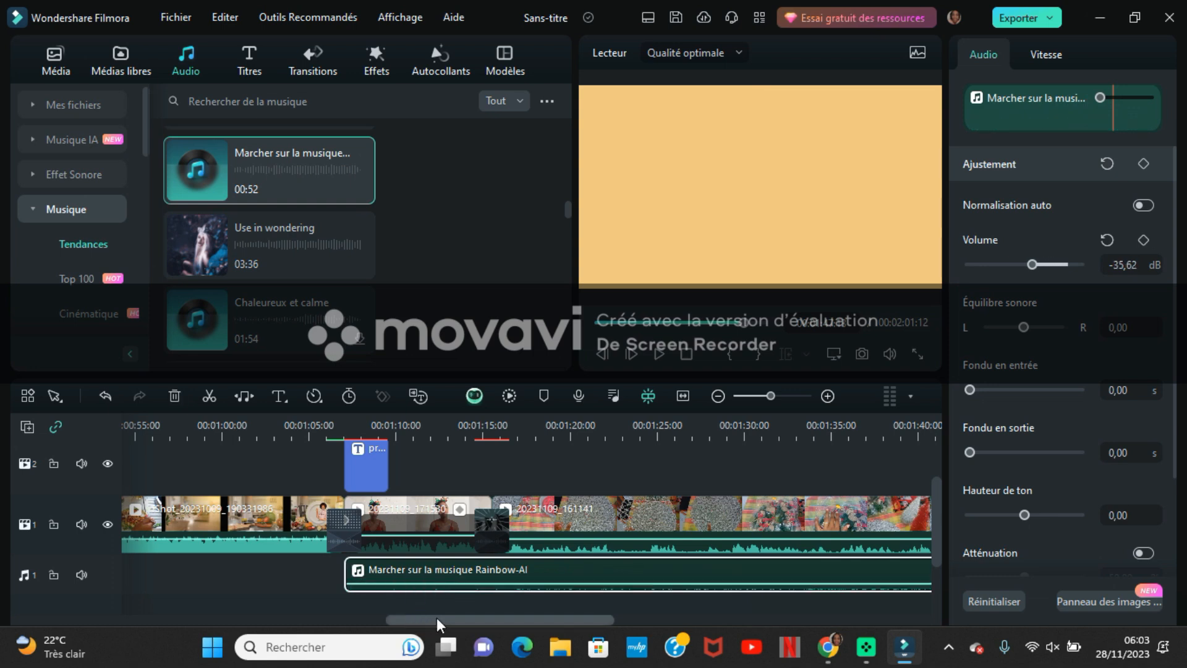
{"action": "left_click", "coordinate": [501, 438]}
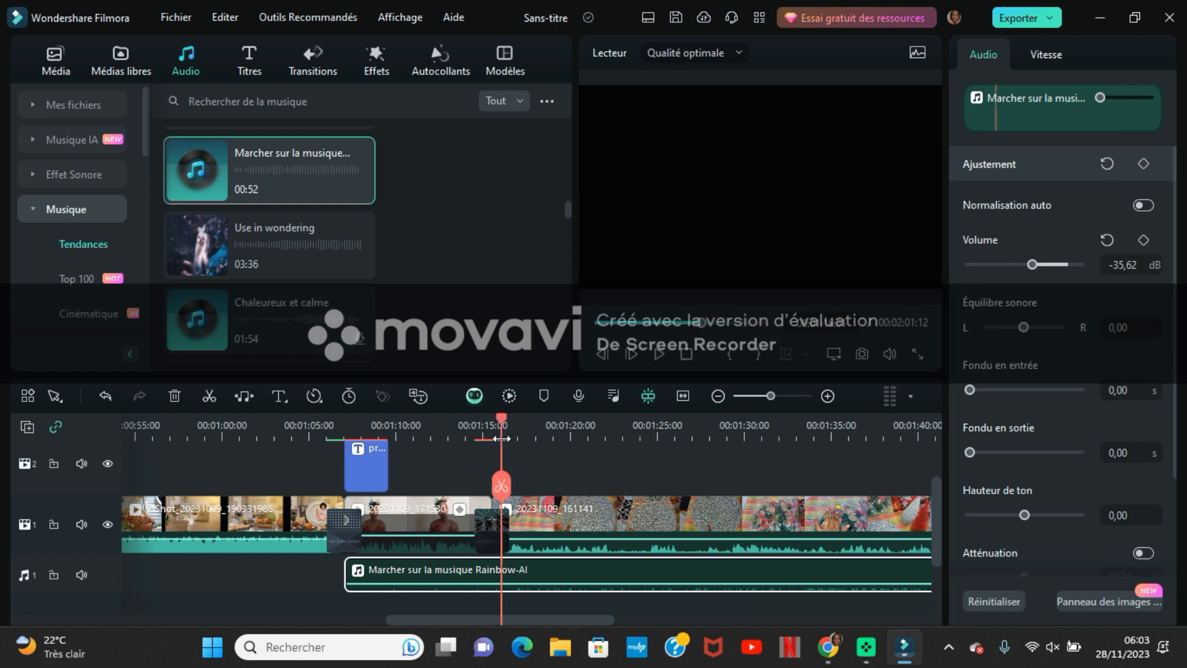
{"action": "left_click", "coordinate": [501, 486]}
{"action": "left_click", "coordinate": [559, 582]}
{"action": "left_click_drag", "start_coordinate": [561, 581], "coordinate": [561, 573]}
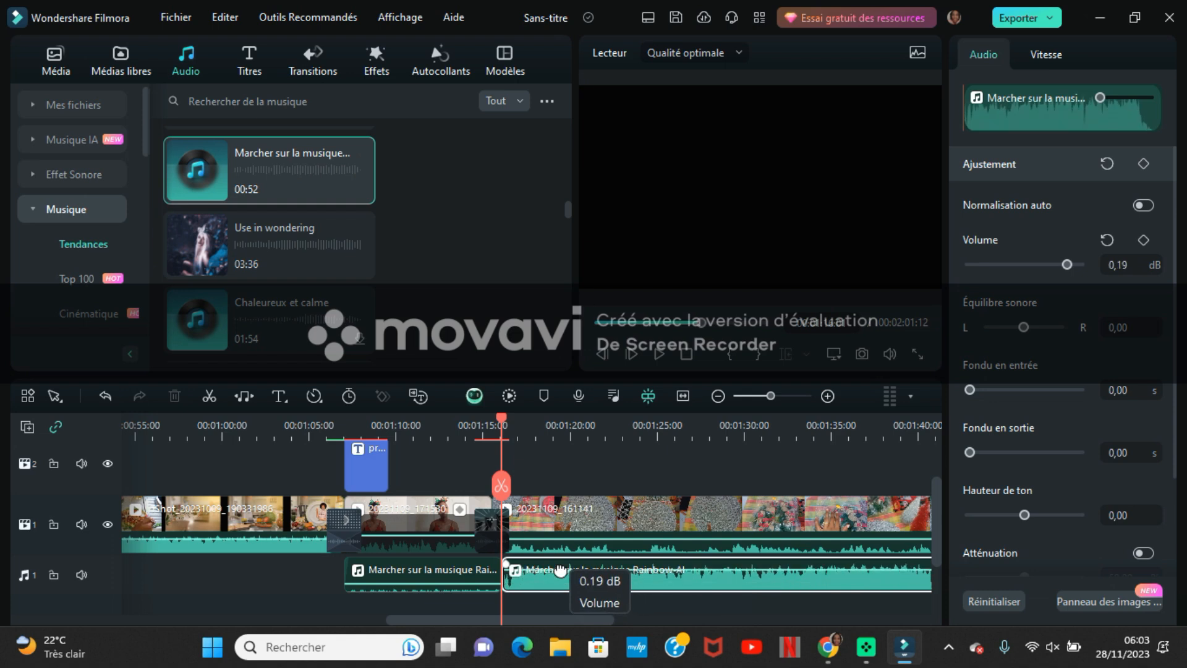
- Mute the original sound of clip 20231109_161141
{"action": "right_click", "coordinate": [594, 502]}
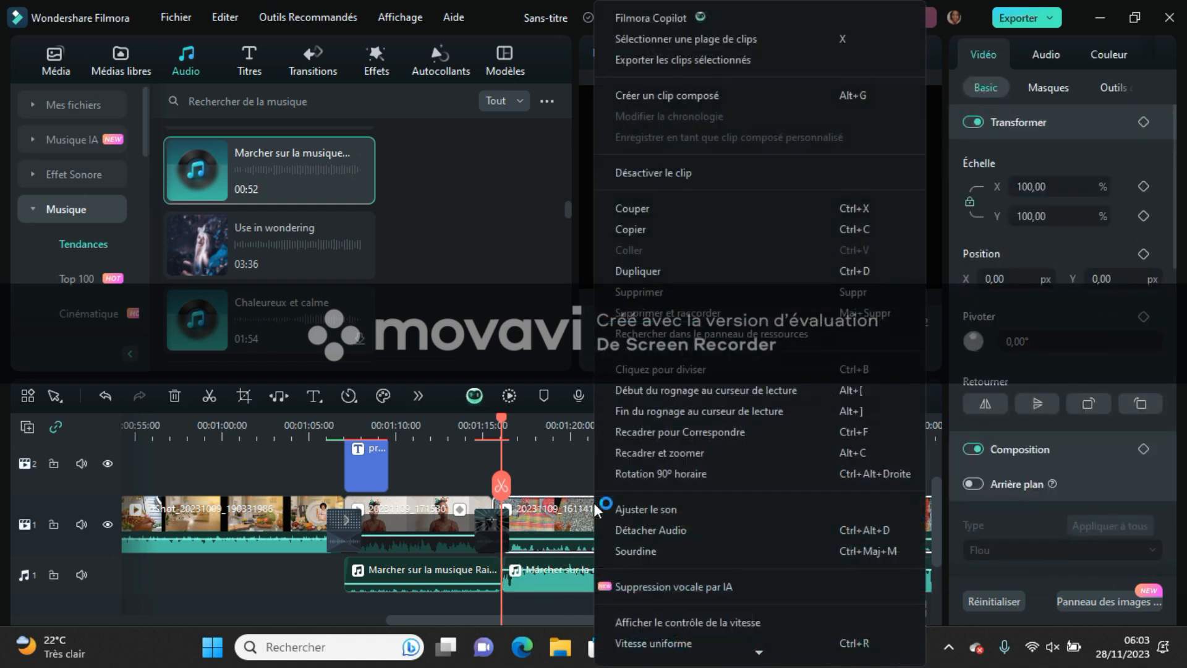
{"action": "left_click", "coordinate": [614, 548]}
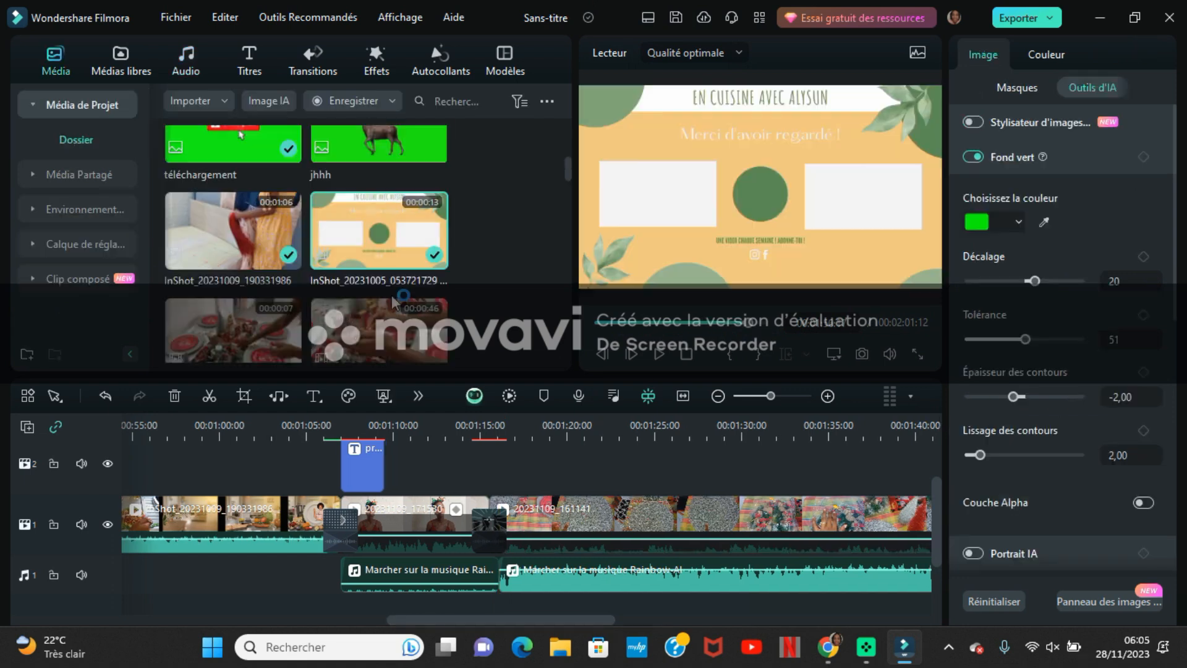
- Add the Pack Icônes Média Social SUSCRIBIRSE sticker to the second video track at about 00:01:10 and play it back
{"action": "left_click", "coordinate": [436, 60]}
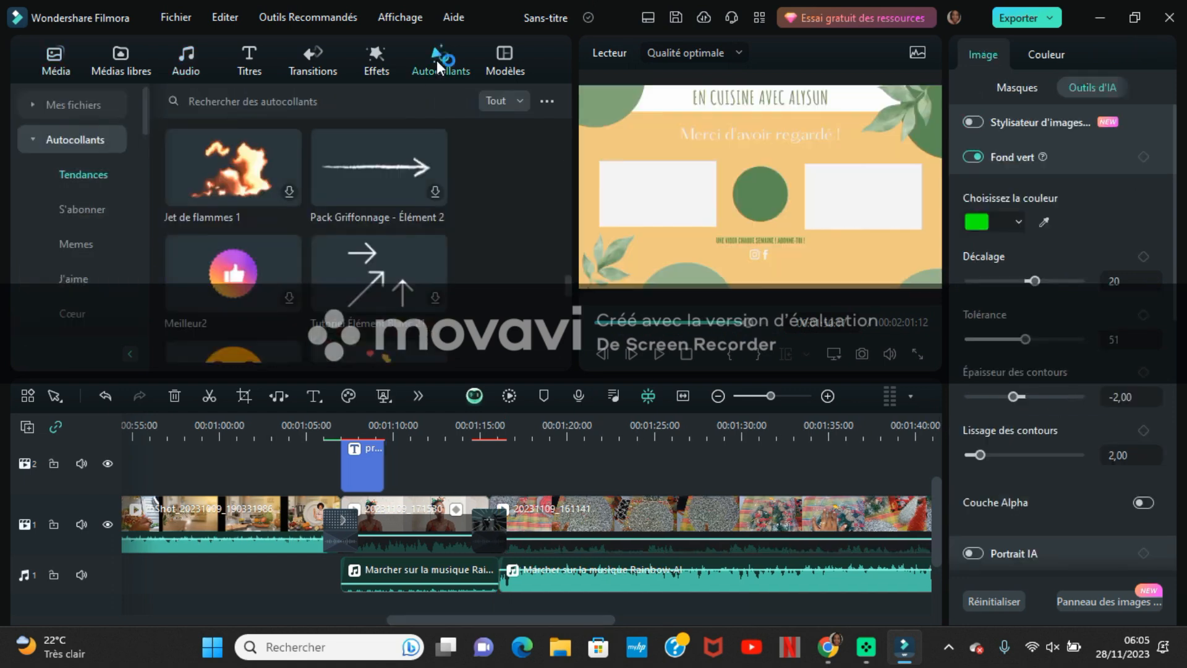
{"action": "left_click", "coordinate": [84, 209]}
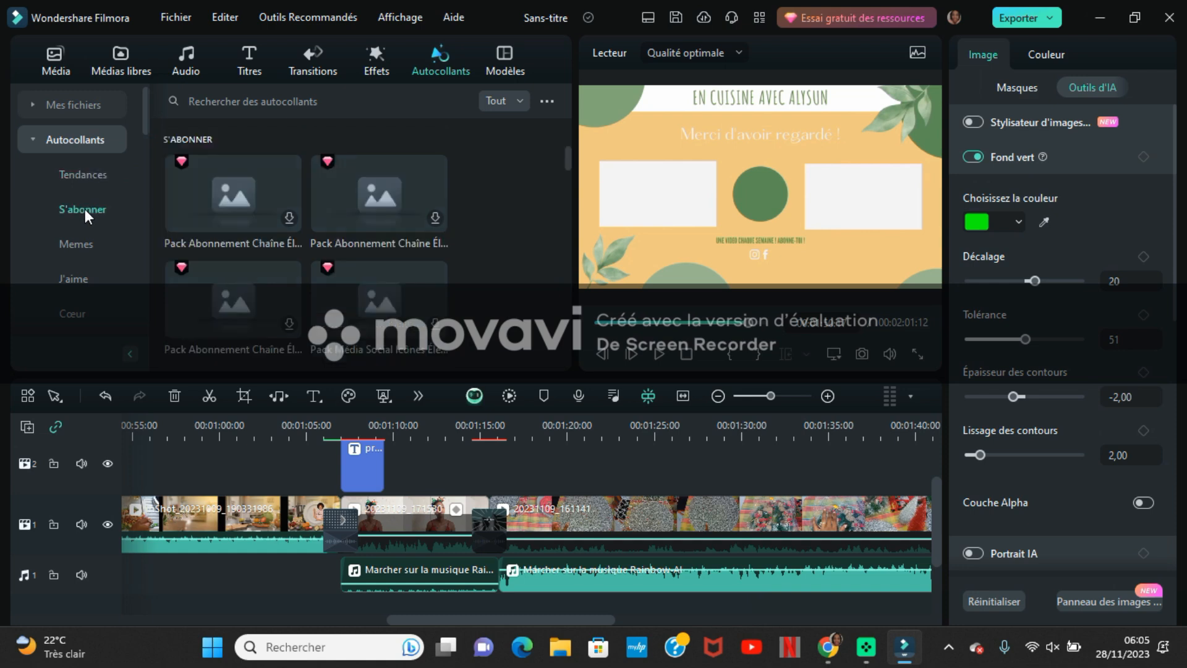
{"action": "left_click_drag", "start_coordinate": [561, 168], "coordinate": [561, 146]}
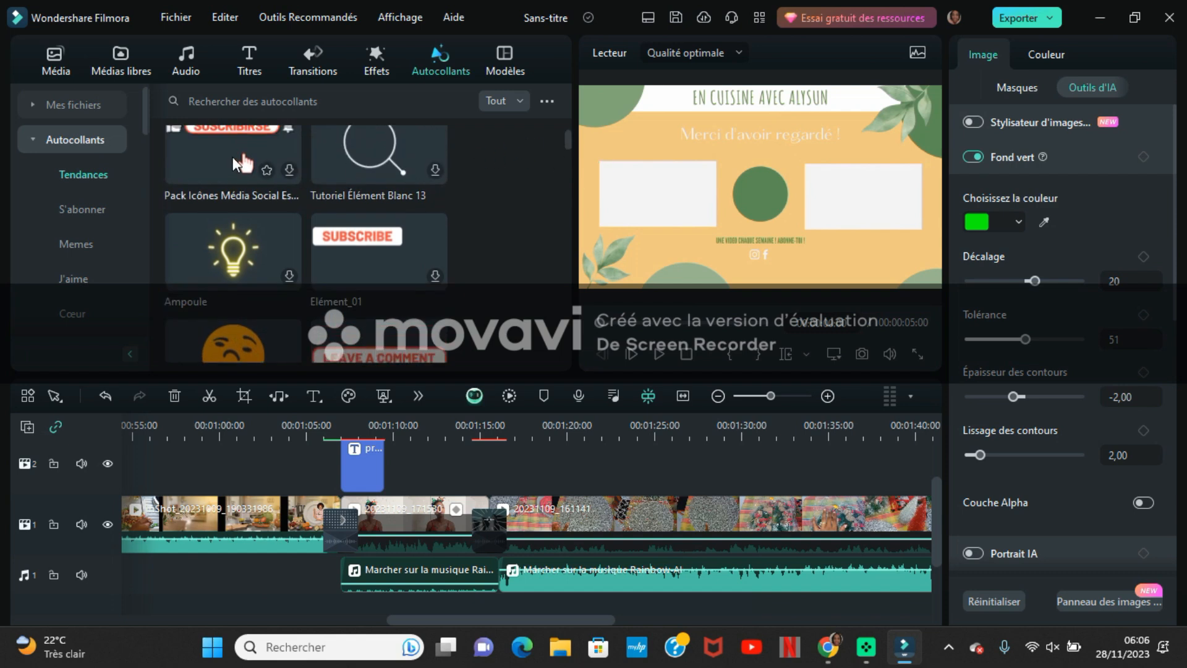
{"action": "left_click_drag", "start_coordinate": [241, 161], "coordinate": [398, 520]}
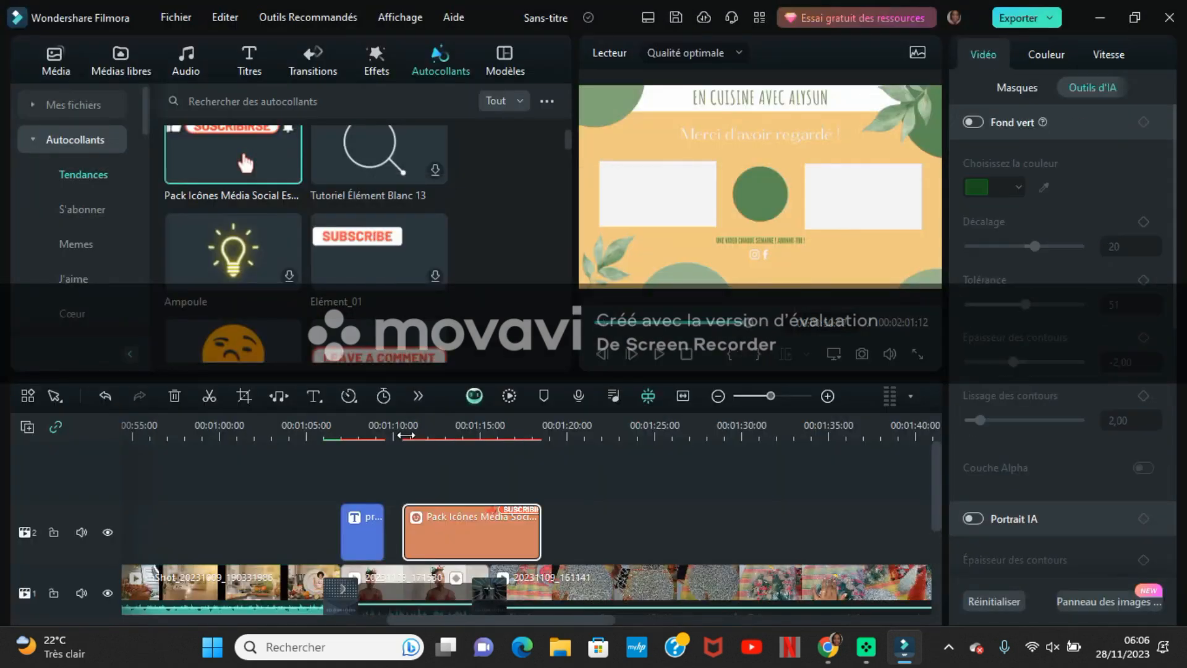
{"action": "left_click", "coordinate": [406, 435]}
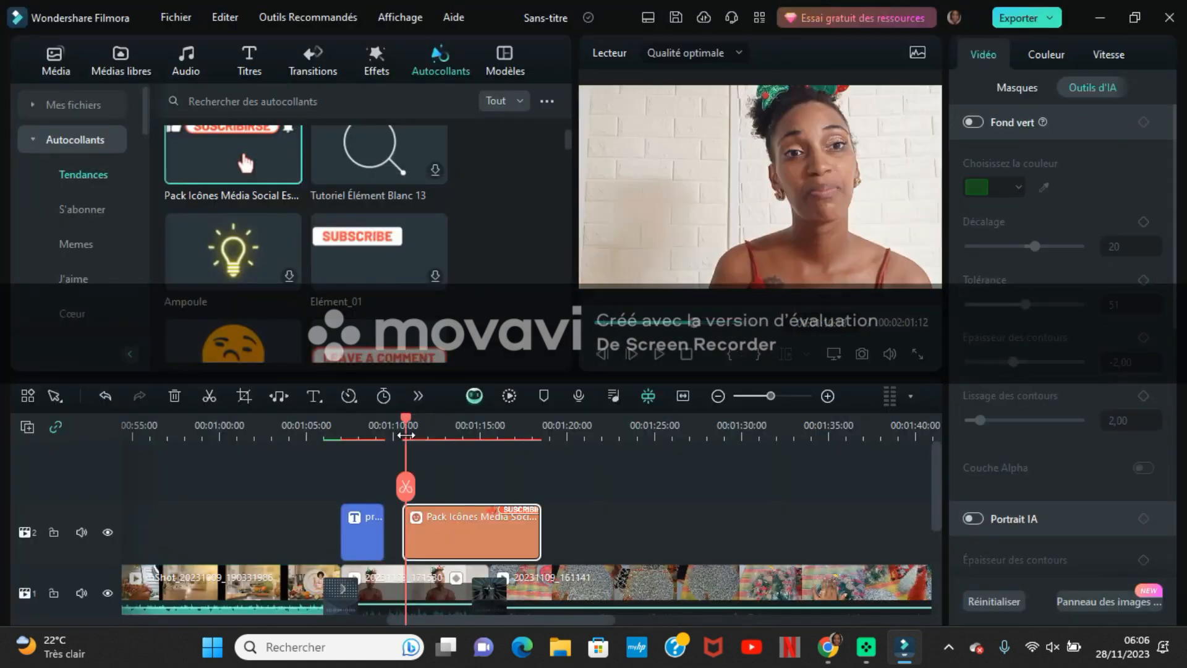
{"action": "key", "text": "space"}
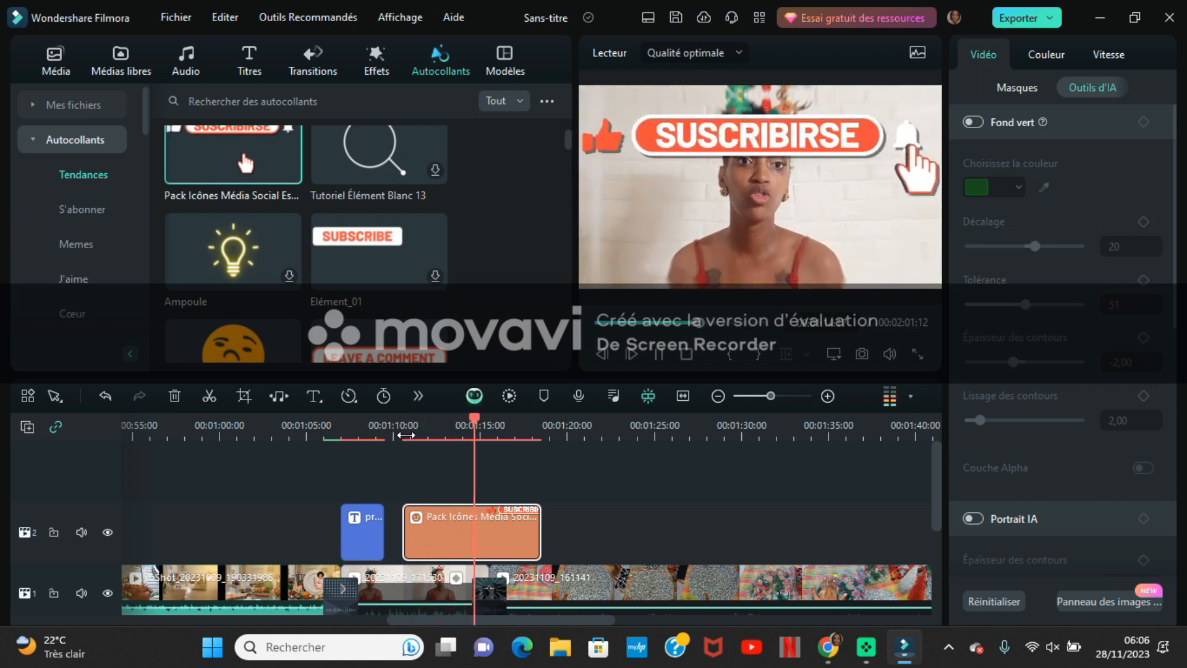
- Shrink the SUSCRIBIRSE sticker, move it to the lower-left area of the video picture, and preview it from about 00:01:10
{"action": "key", "text": "space"}
{"action": "left_click_drag", "start_coordinate": [684, 154], "coordinate": [672, 240]}
{"action": "left_click_drag", "start_coordinate": [581, 188], "coordinate": [740, 255]}
{"action": "left_click_drag", "start_coordinate": [813, 276], "coordinate": [656, 270]}
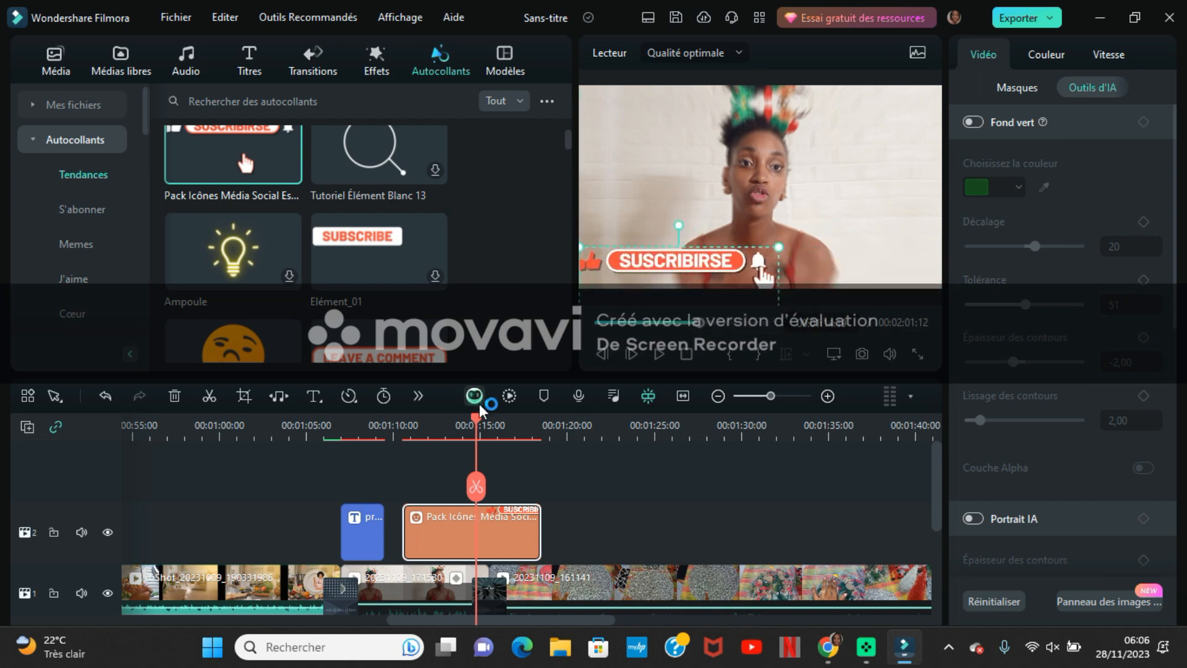
{"action": "left_click", "coordinate": [387, 430]}
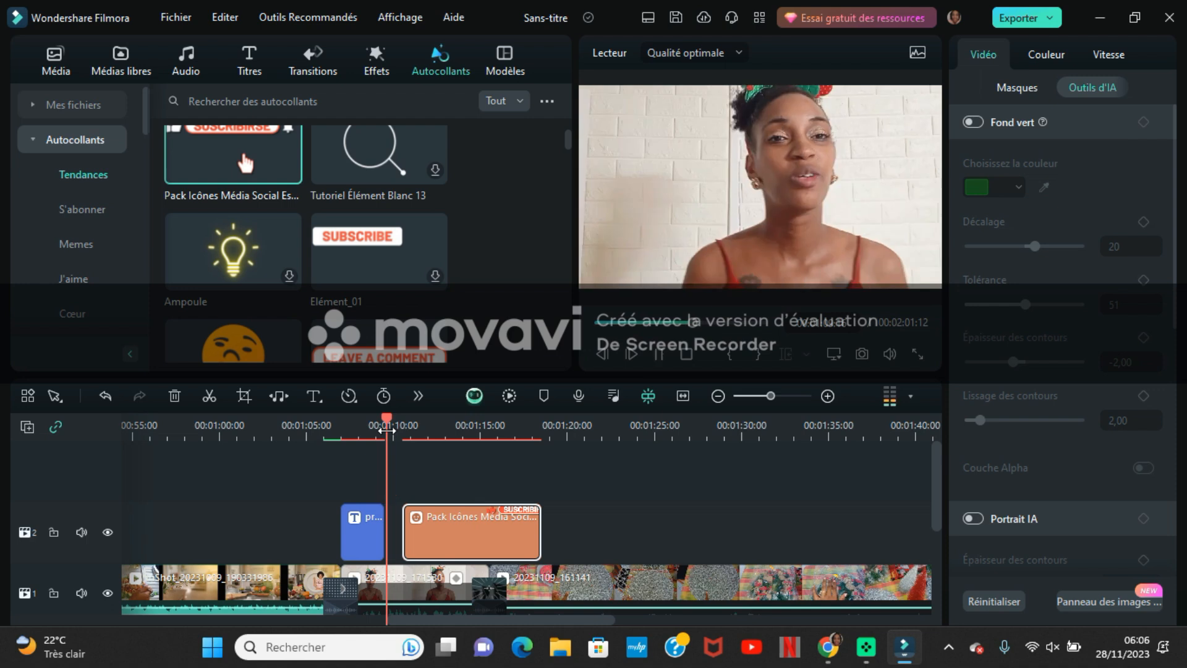
{"action": "key", "text": "space"}
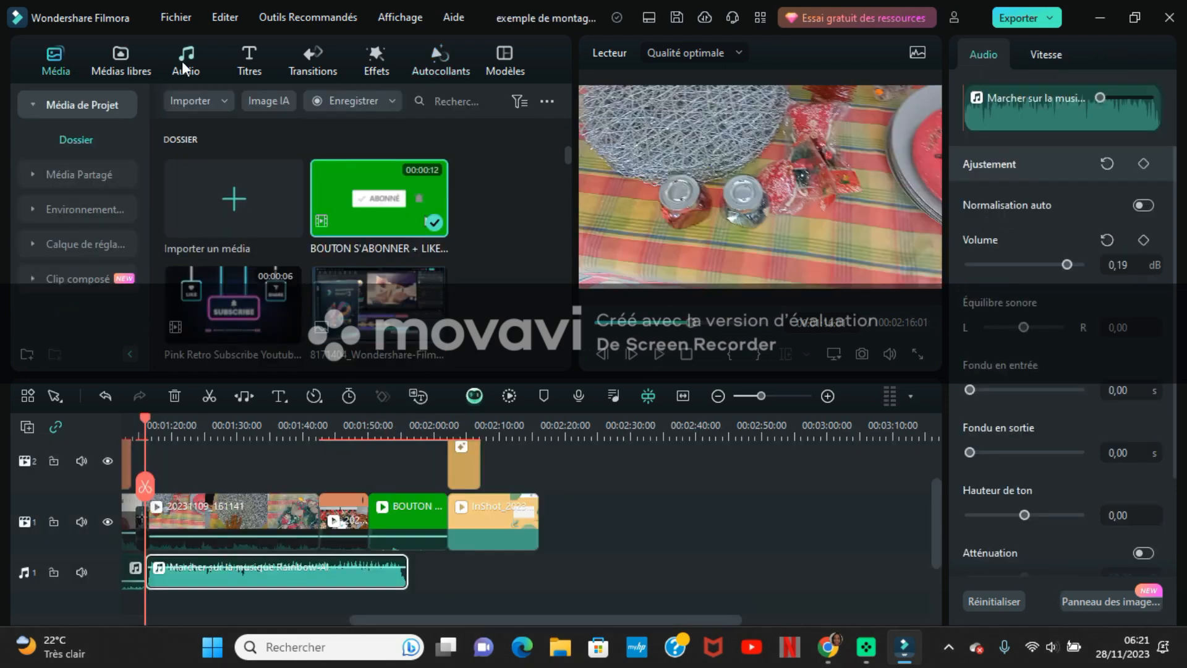
- Place the Sensation Estivale track right after Marcher sur la musique and split it at the end of the InShot outro clip, about 00:02:16
{"action": "left_click", "coordinate": [183, 61]}
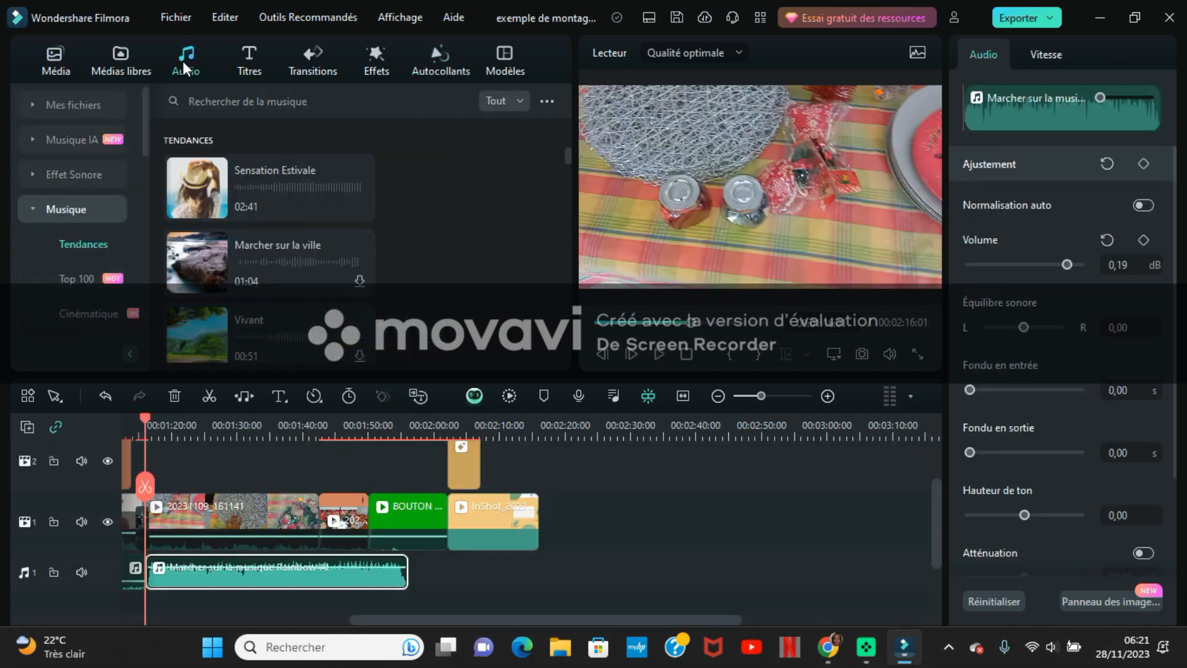
{"action": "left_click_drag", "start_coordinate": [287, 176], "coordinate": [408, 570]}
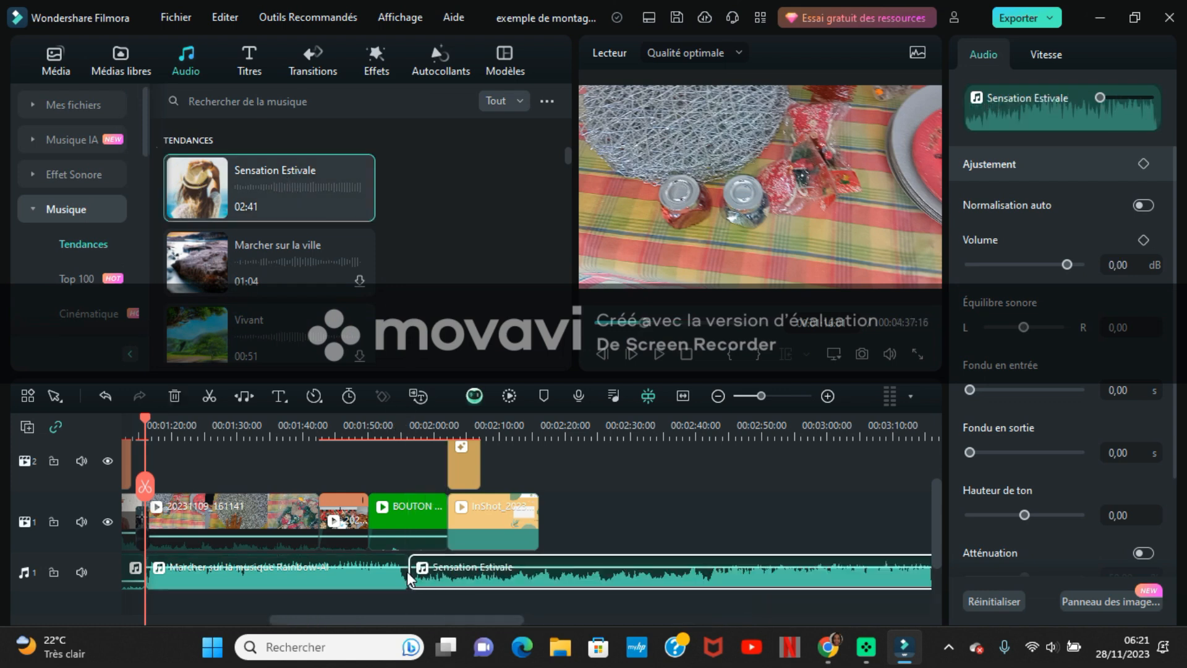
{"action": "left_click", "coordinate": [542, 436]}
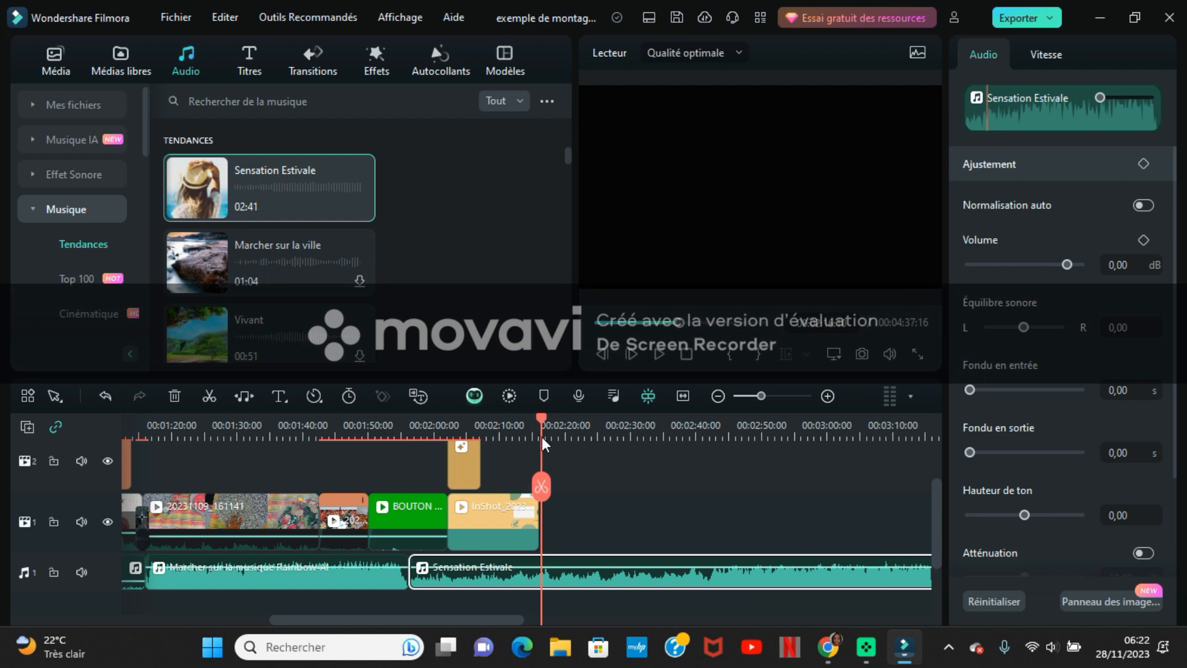
{"action": "left_click_drag", "start_coordinate": [540, 422], "coordinate": [537, 421]}
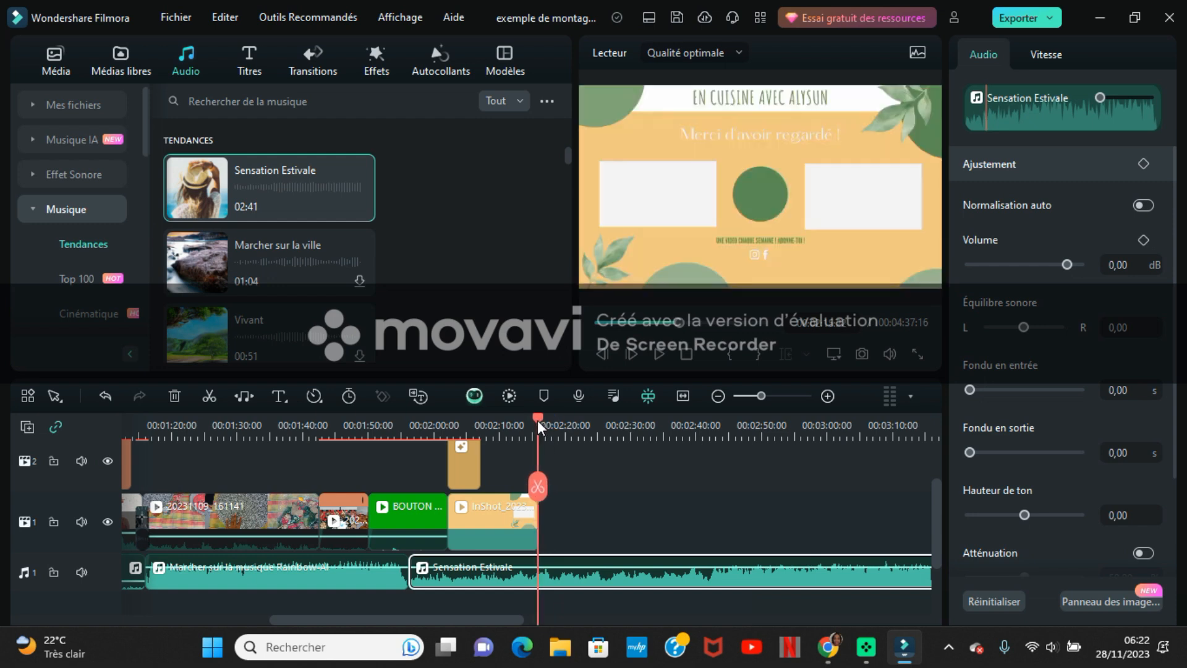
{"action": "left_click", "coordinate": [536, 487]}
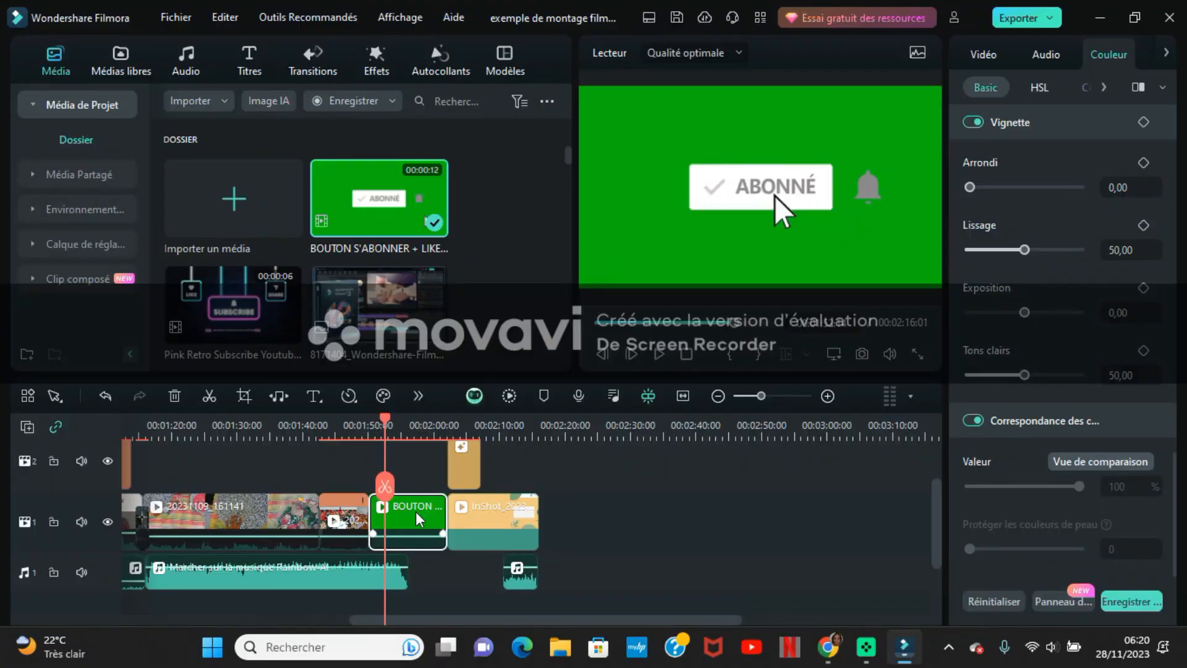
- Apply the Fond vert chroma key to the BOUTON S'ABONNER clip on the first video track
{"action": "left_click", "coordinate": [418, 518]}
{"action": "left_click", "coordinate": [418, 395]}
{"action": "mouse_move", "coordinate": [468, 431]}
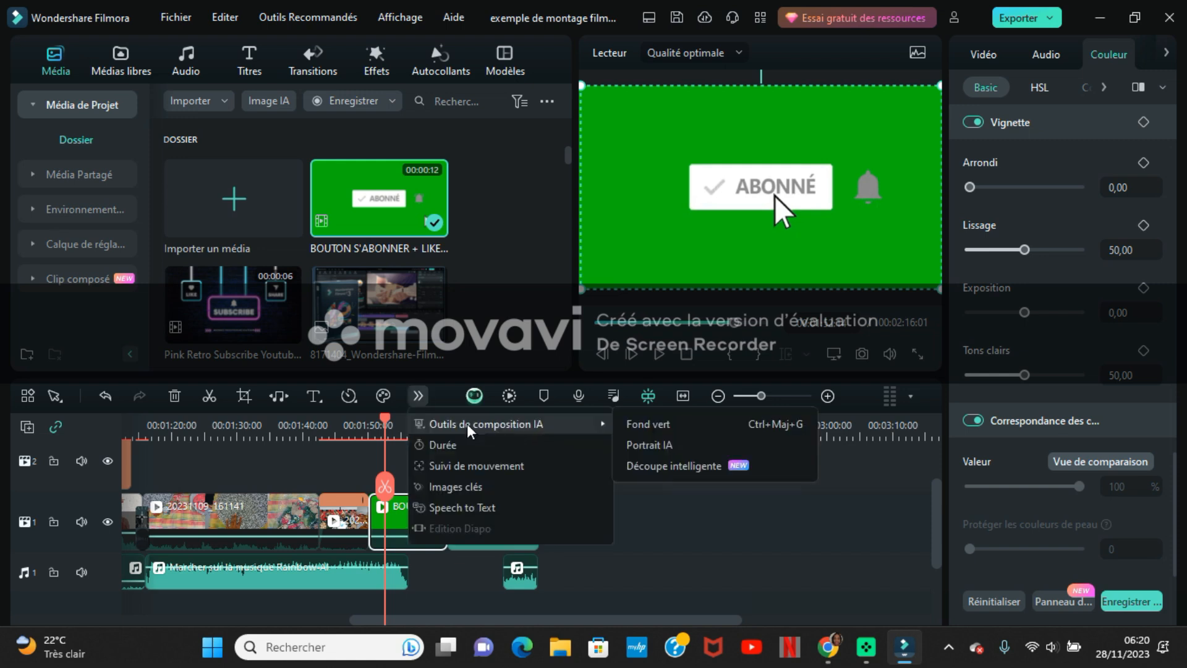
{"action": "left_click", "coordinate": [631, 429]}
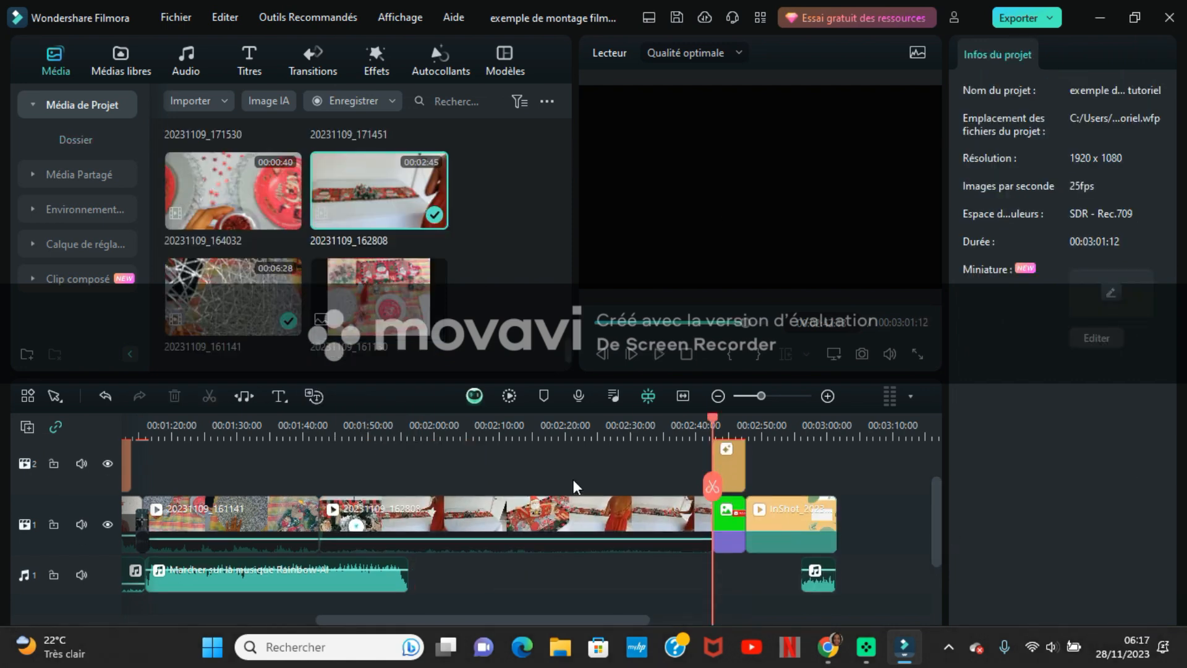
- Speed up clip 20231109_162808 to 8x and play the timeline from shortly before it
{"action": "left_click", "coordinate": [543, 516]}
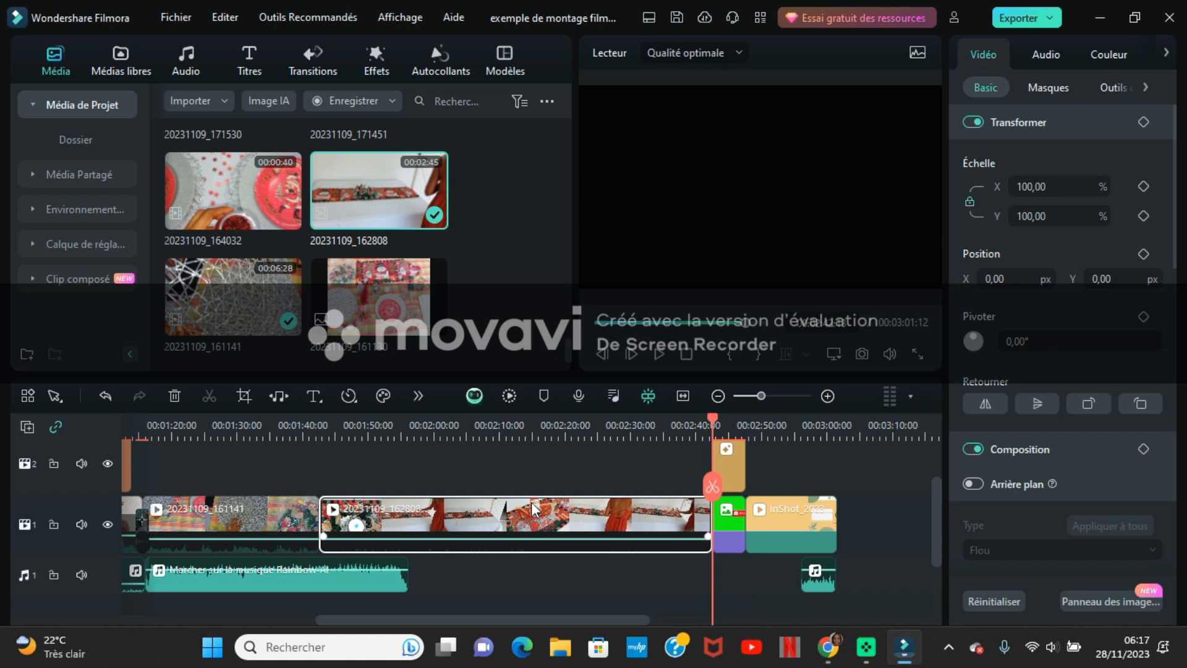
{"action": "left_click", "coordinate": [349, 396]}
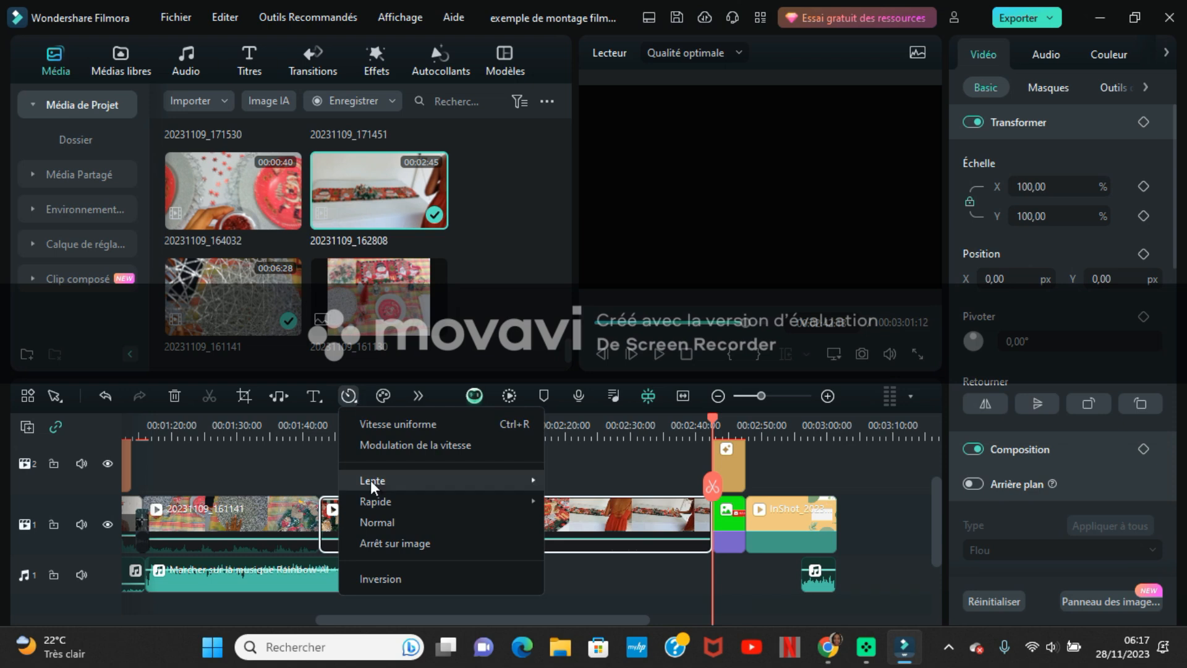
{"action": "mouse_move", "coordinate": [383, 498]}
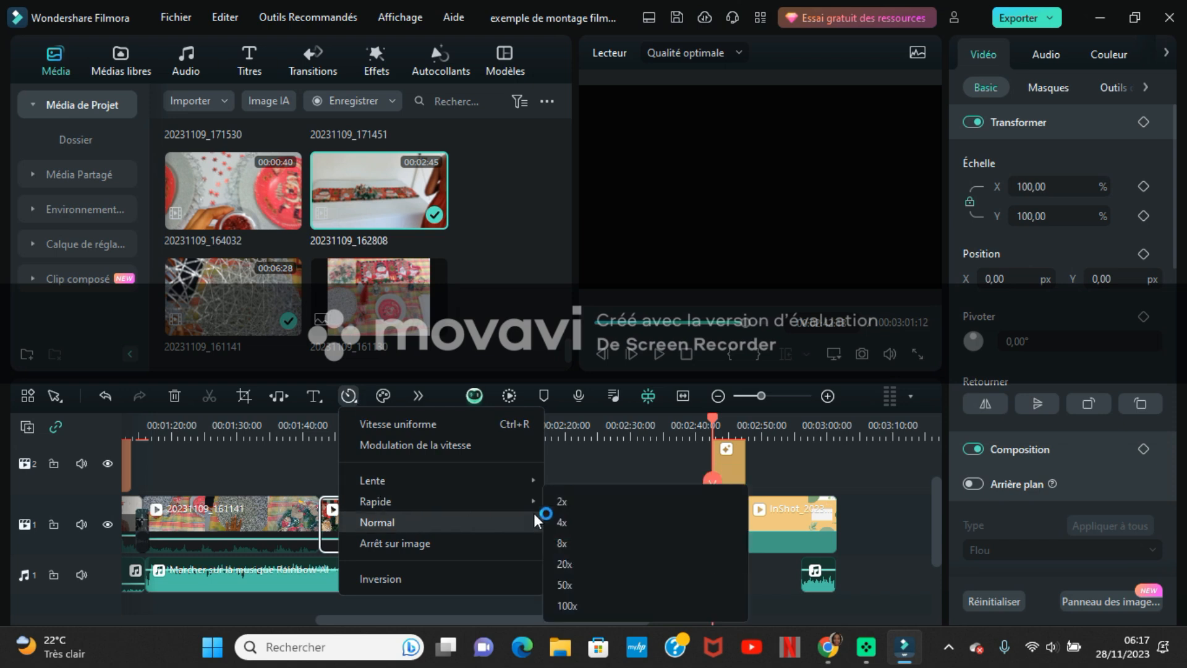
{"action": "left_click", "coordinate": [585, 538]}
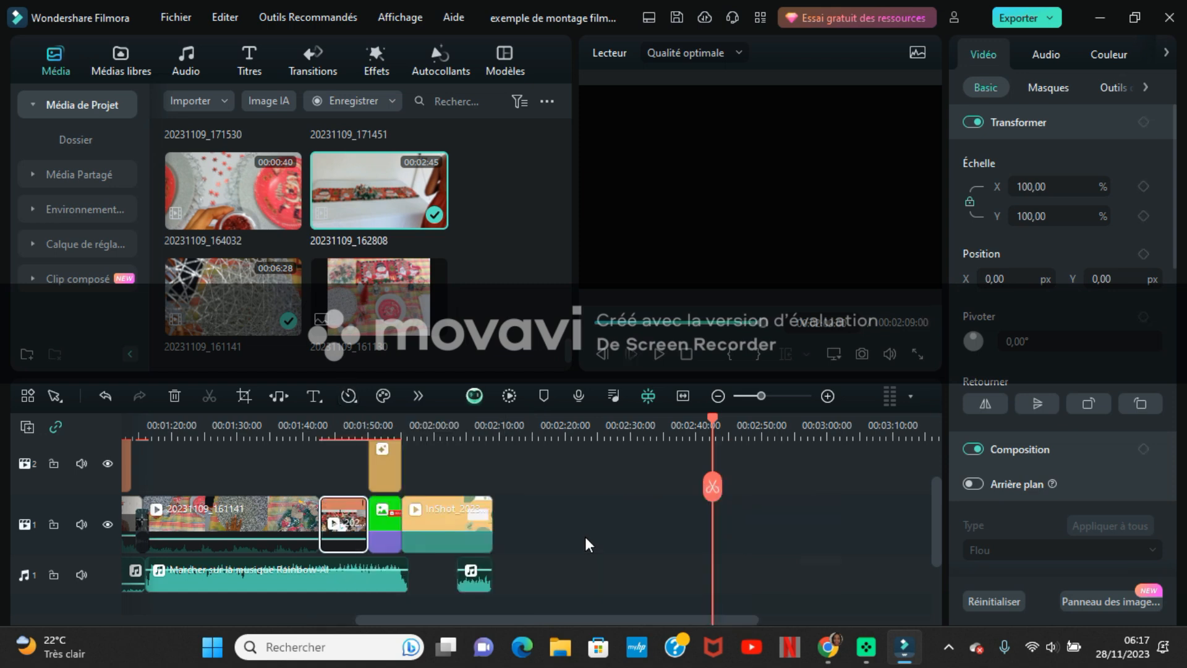
{"action": "left_click", "coordinate": [304, 431]}
{"action": "key", "text": "space"}
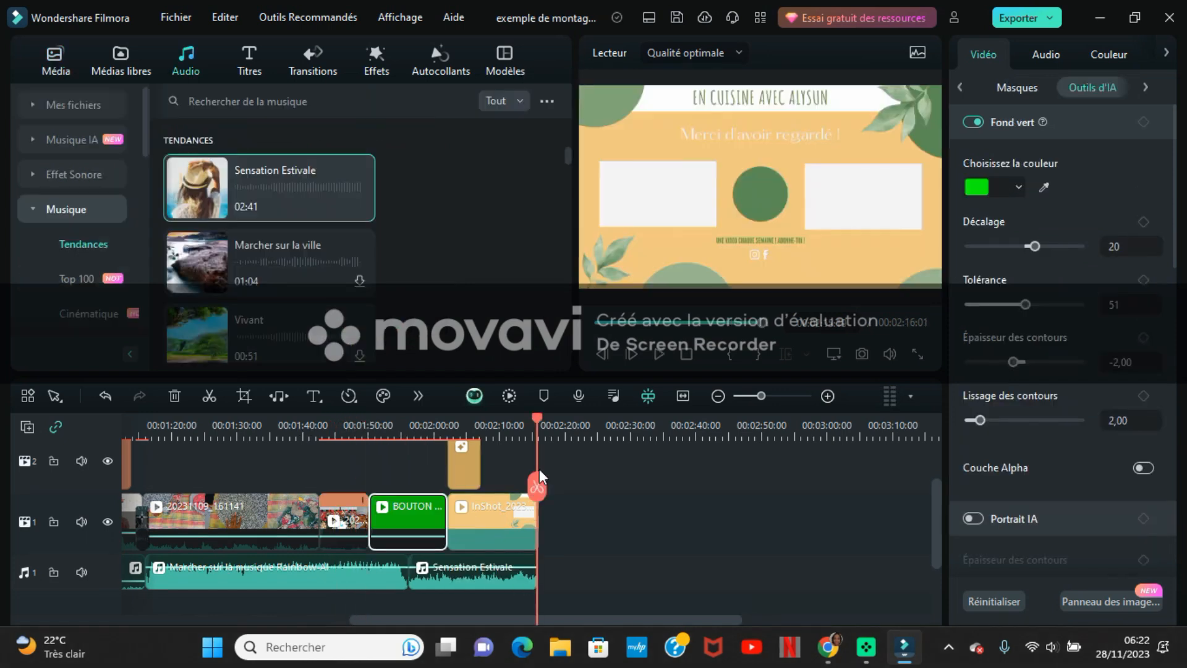
- Open the video export settings and name the output file "exemple montage filmora 13"
{"action": "left_click", "coordinate": [1033, 21]}
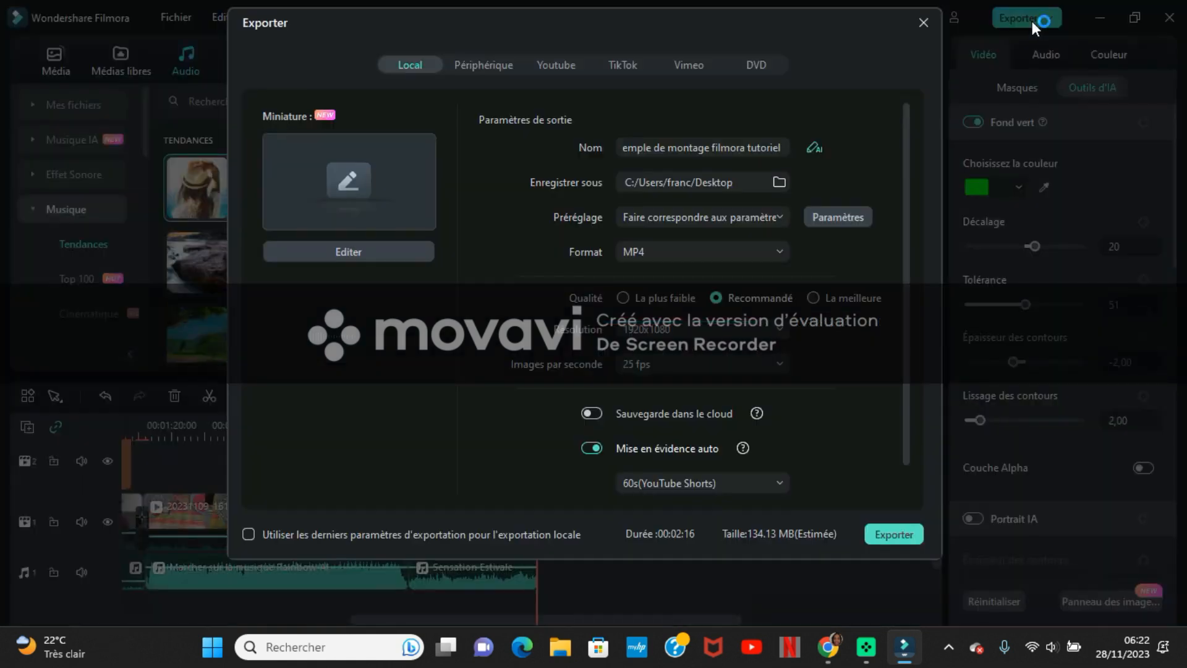
{"action": "left_click", "coordinate": [788, 143]}
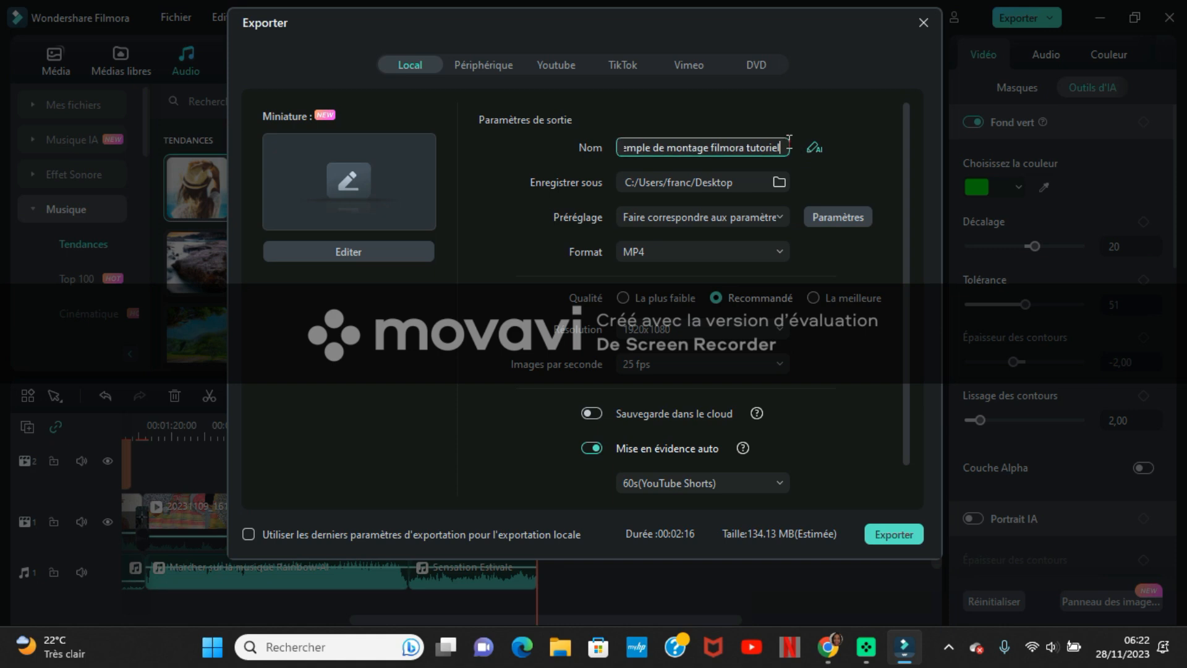
{"action": "key", "text": "BackSpace"}
{"action": "key", "text": "BackSpace"}
{"action": "key", "text": "BackSpace"}
{"action": "key", "text": "BackSpace"}
{"action": "key", "text": "BackSpace"}
{"action": "key", "text": "BackSpace"}
{"action": "key", "text": "BackSpace"}
{"action": "key", "text": "BackSpace"}
{"action": "key", "text": "BackSpace"}
{"action": "key", "text": "BackSpace"}
{"action": "key", "text": "BackSpace"}
{"action": "key", "text": "BackSpace"}
{"action": "key", "text": "BackSpace"}
{"action": "key", "text": "BackSpace"}
{"action": "key", "text": "BackSpace"}
{"action": "key", "text": "BackSpace"}
{"action": "key", "text": "BackSpace"}
{"action": "key", "text": "BackSpace"}
{"action": "key", "text": "BackSpace"}
{"action": "key", "text": "BackSpace"}
{"action": "key", "text": "BackSpace"}
{"action": "key", "text": "BackSpace"}
{"action": "key", "text": "BackSpace"}
{"action": "key", "text": "BackSpace"}
{"action": "key", "text": "BackSpace"}
{"action": "key", "text": "BackSpace"}
{"action": "key", "text": "BackSpace"}
{"action": "key", "text": "BackSpace"}
{"action": "key", "text": "BackSpace"}
{"action": "key", "text": "BackSpace"}
{"action": "key", "text": "BackSpace"}
{"action": "key", "text": "BackSpace"}
{"action": "key", "text": "BackSpace"}
{"action": "key", "text": "BackSpace"}
{"action": "type", "text": "e"}
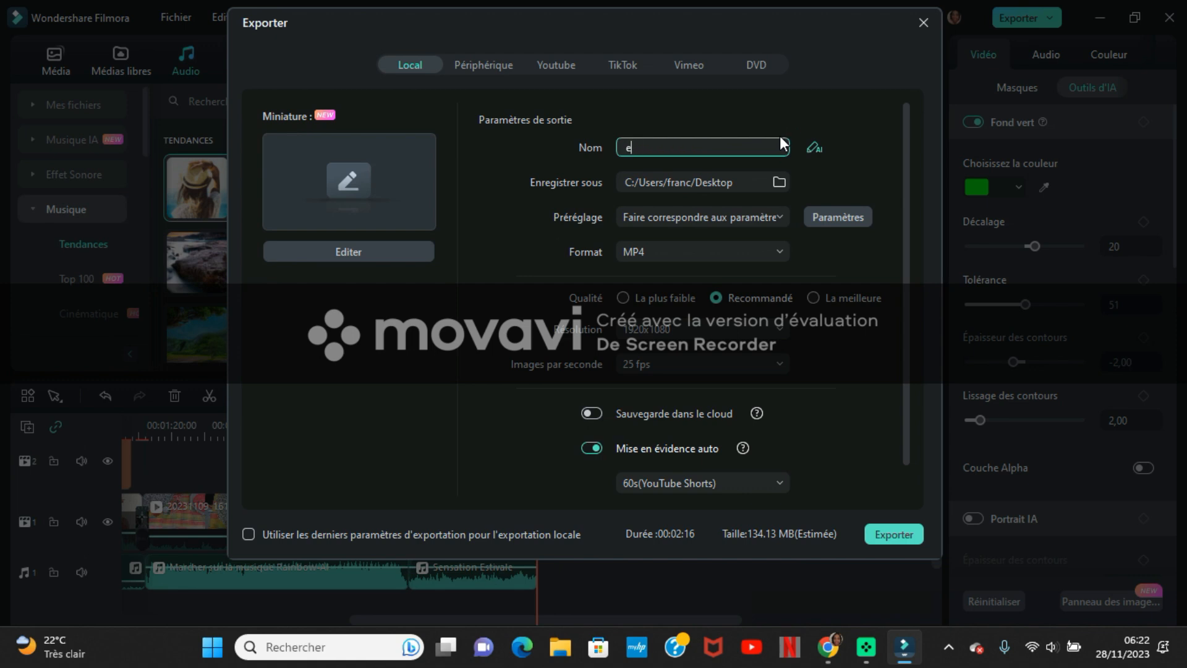
{"action": "type", "text": "xemple montage filmora 13"}
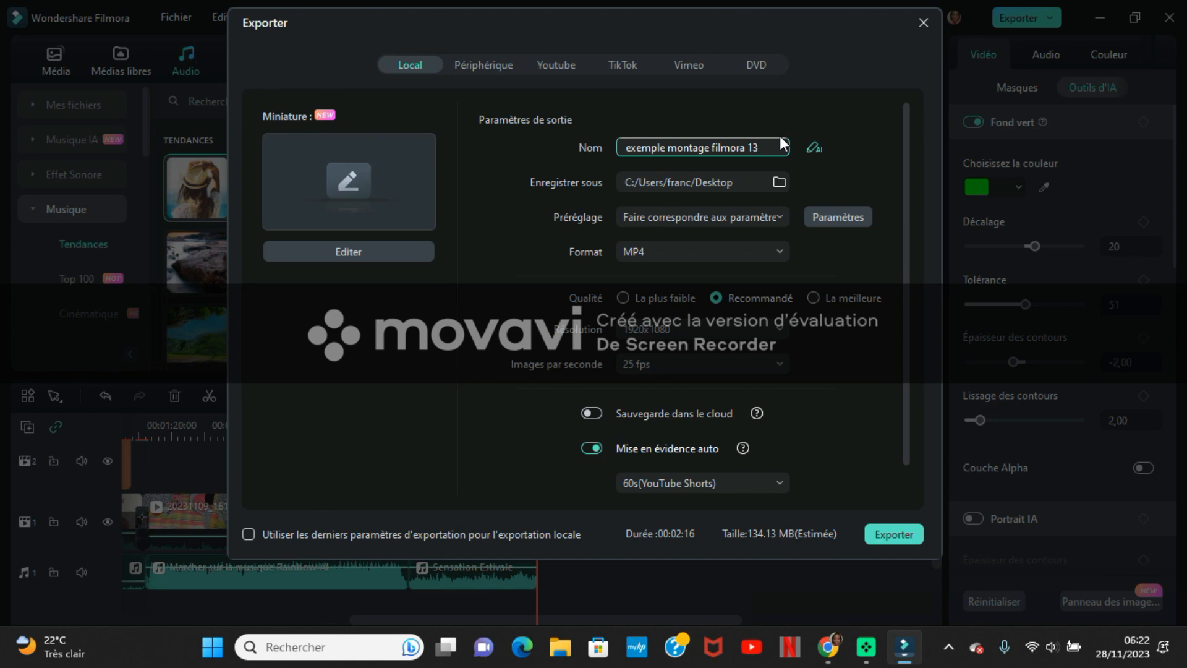
- Set the export destination to the montage video folder on the desktop (Bureau)
{"action": "left_click", "coordinate": [779, 182]}
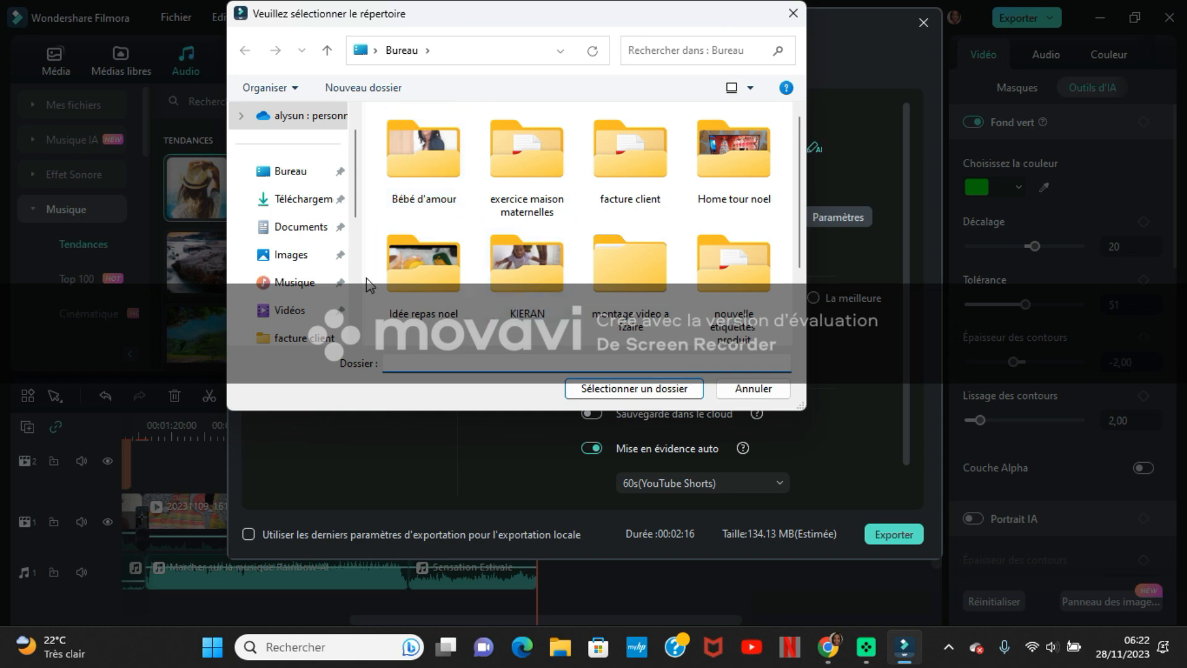
{"action": "left_click", "coordinate": [289, 174]}
{"action": "left_click", "coordinate": [627, 390]}
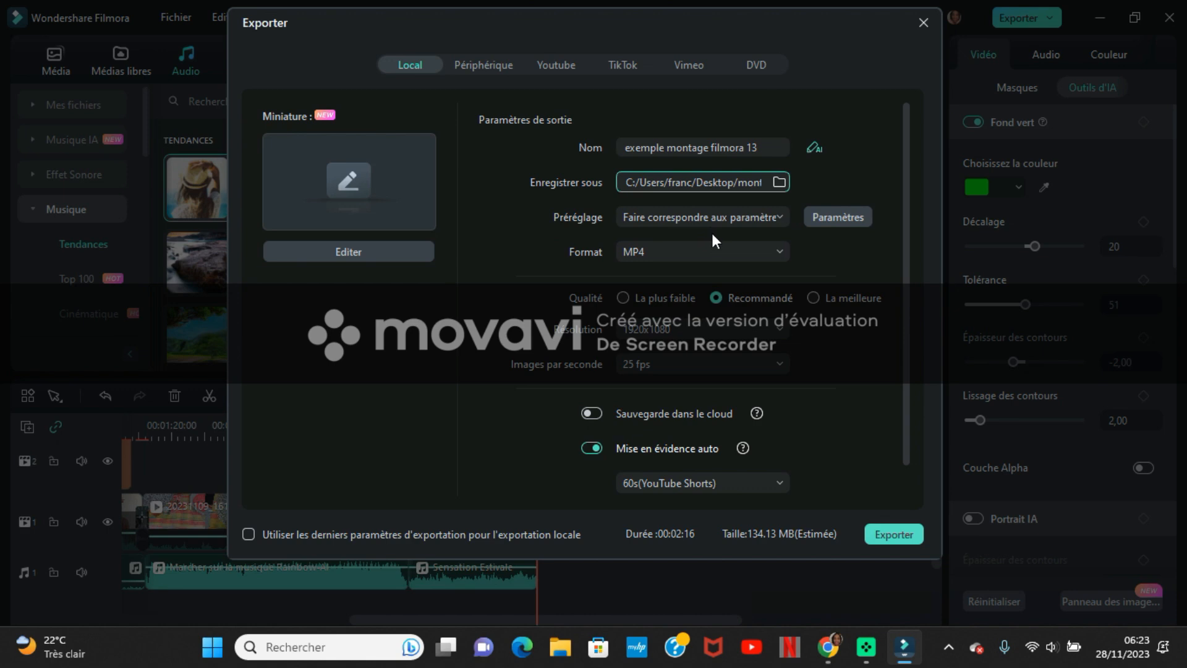
- Choose MP4 as the export format, with La meilleure quality and a 1920x1080 resolution
{"action": "left_click", "coordinate": [711, 250]}
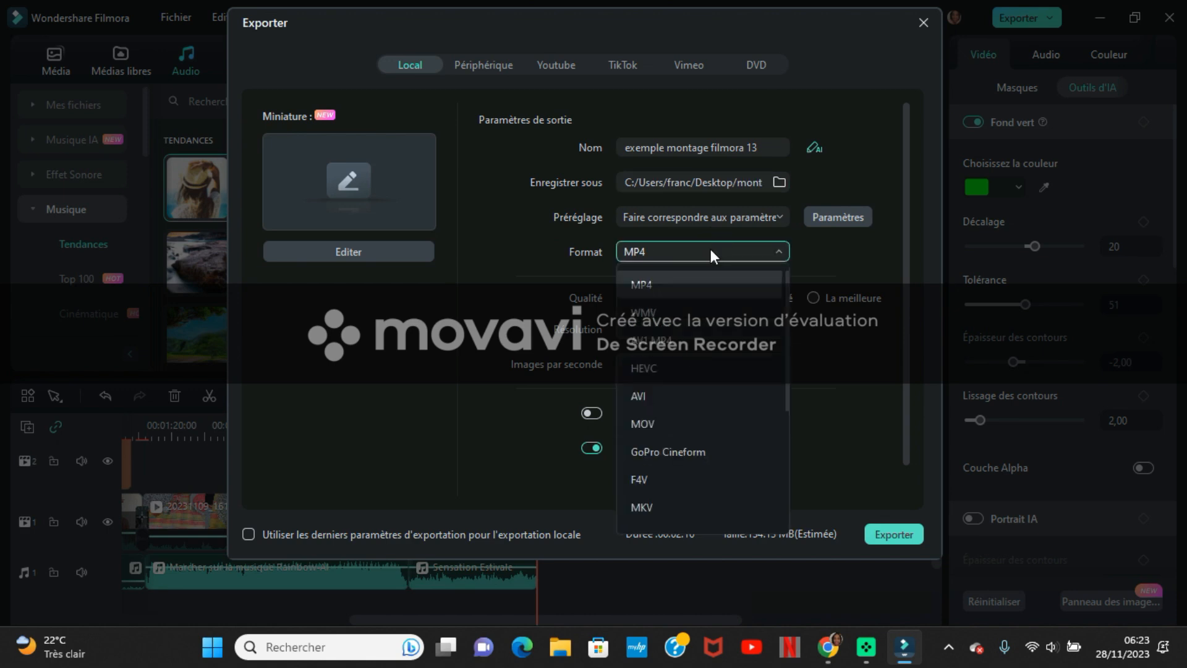
{"action": "left_click", "coordinate": [684, 283]}
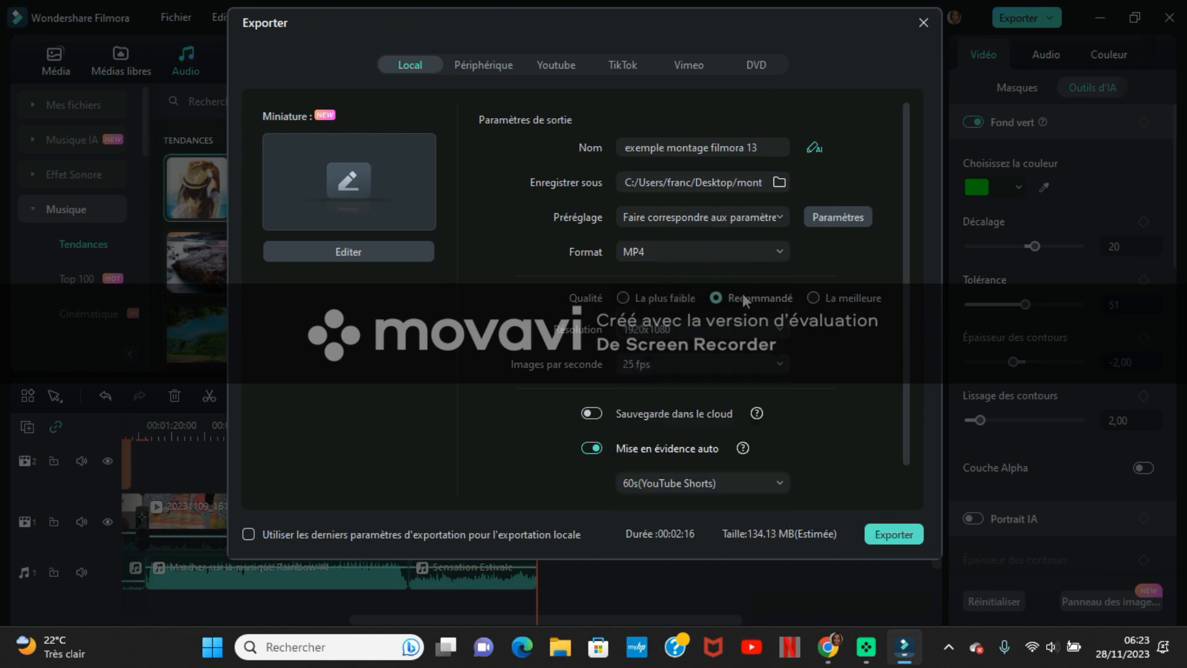
{"action": "left_click", "coordinate": [814, 298]}
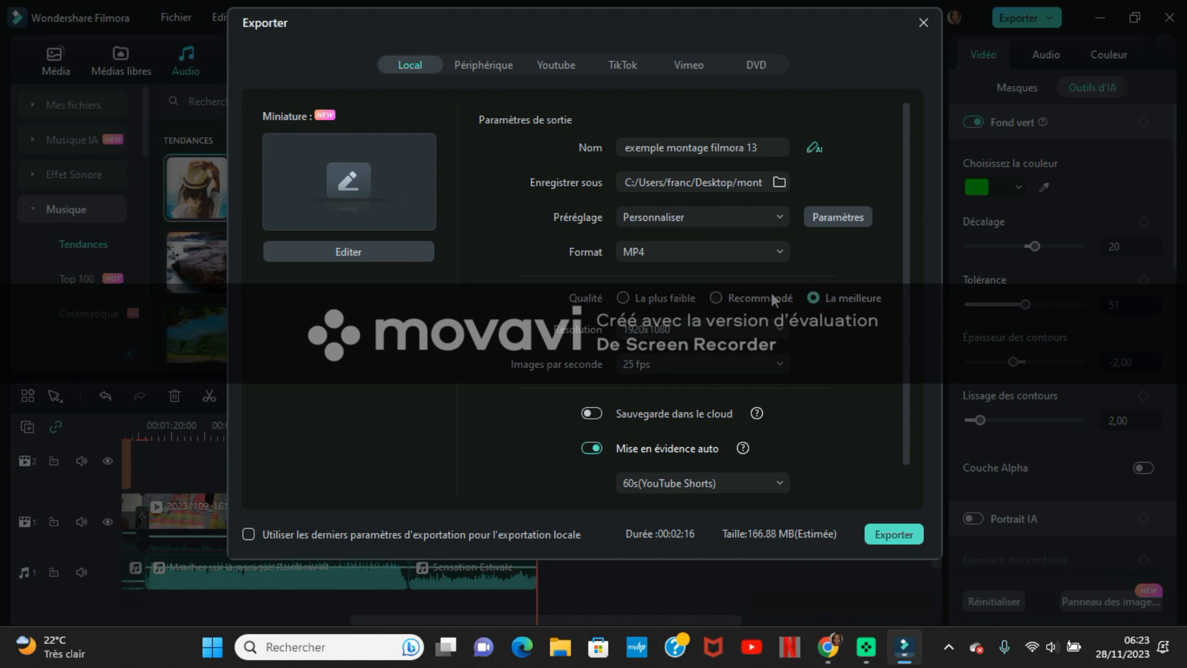
{"action": "left_click", "coordinate": [734, 324]}
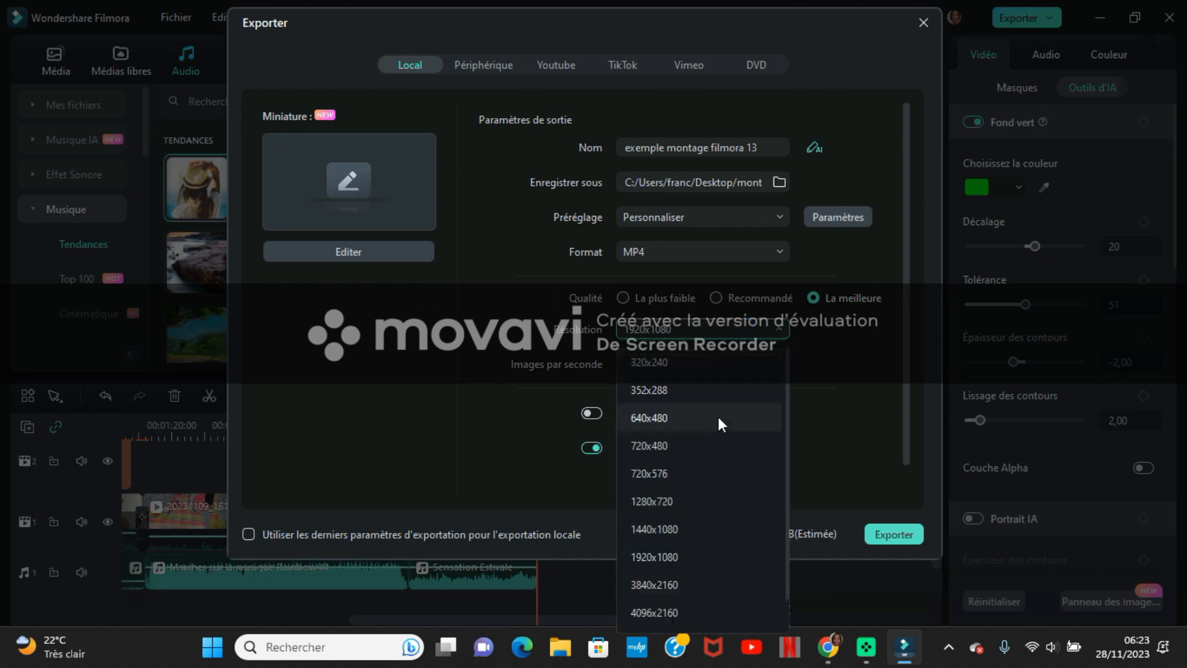
{"action": "left_click", "coordinate": [687, 554]}
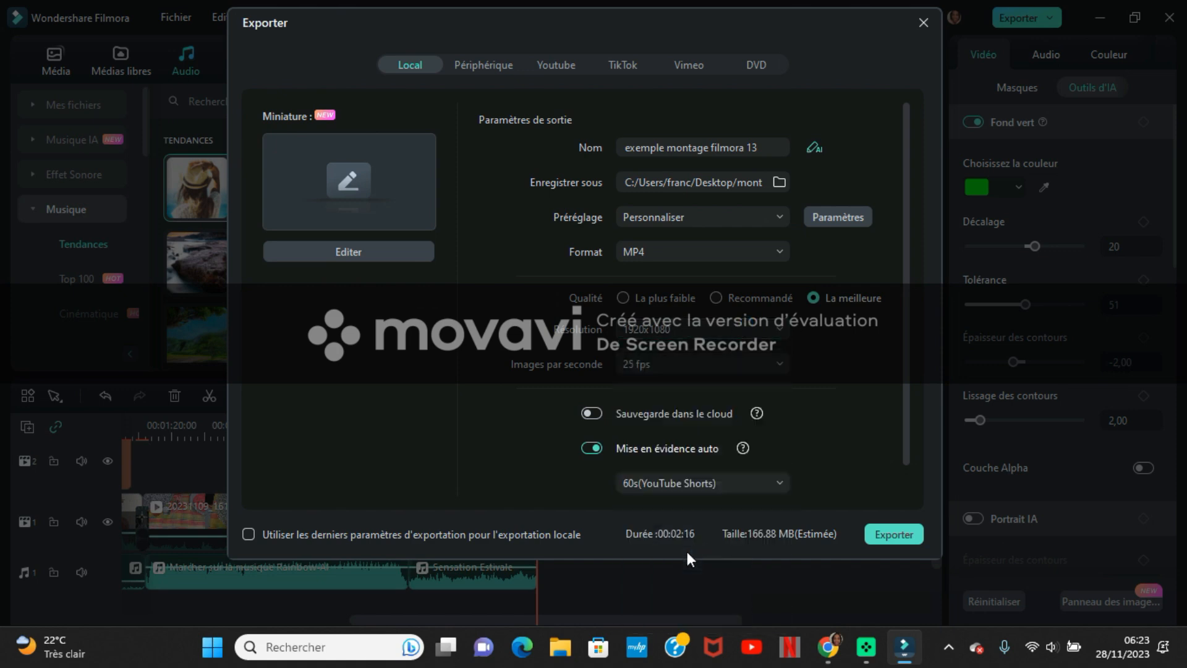
- Keep the export frame rate at 25 fps and start the local export
{"action": "left_click", "coordinate": [676, 361]}
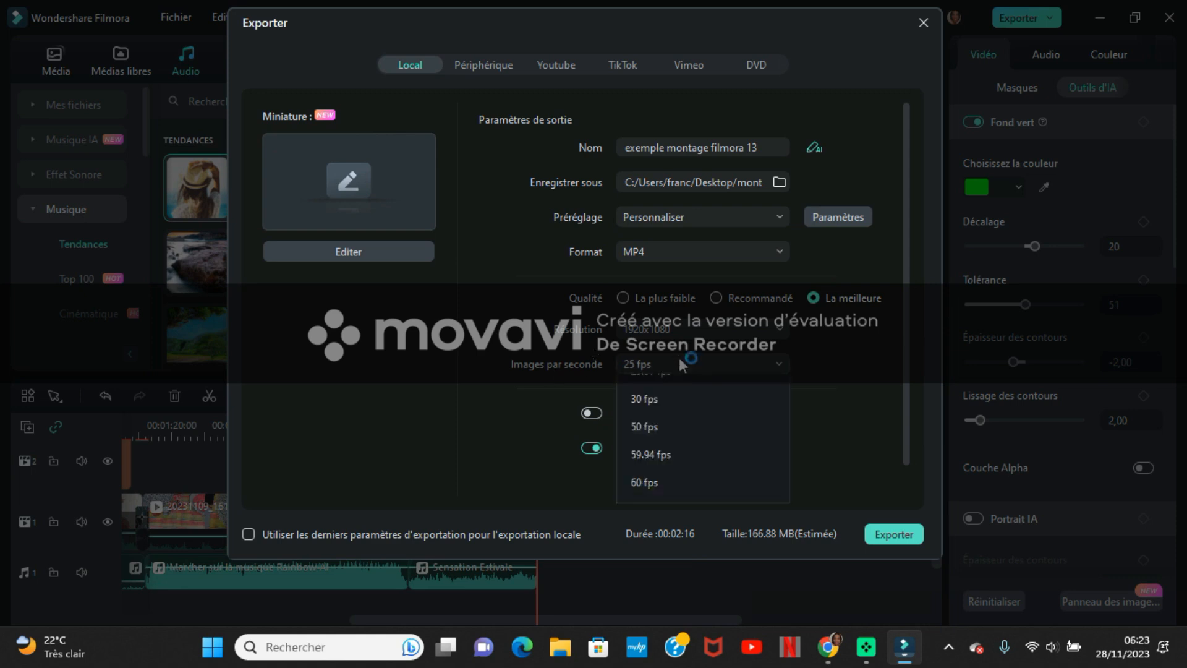
{"action": "left_click", "coordinate": [679, 481]}
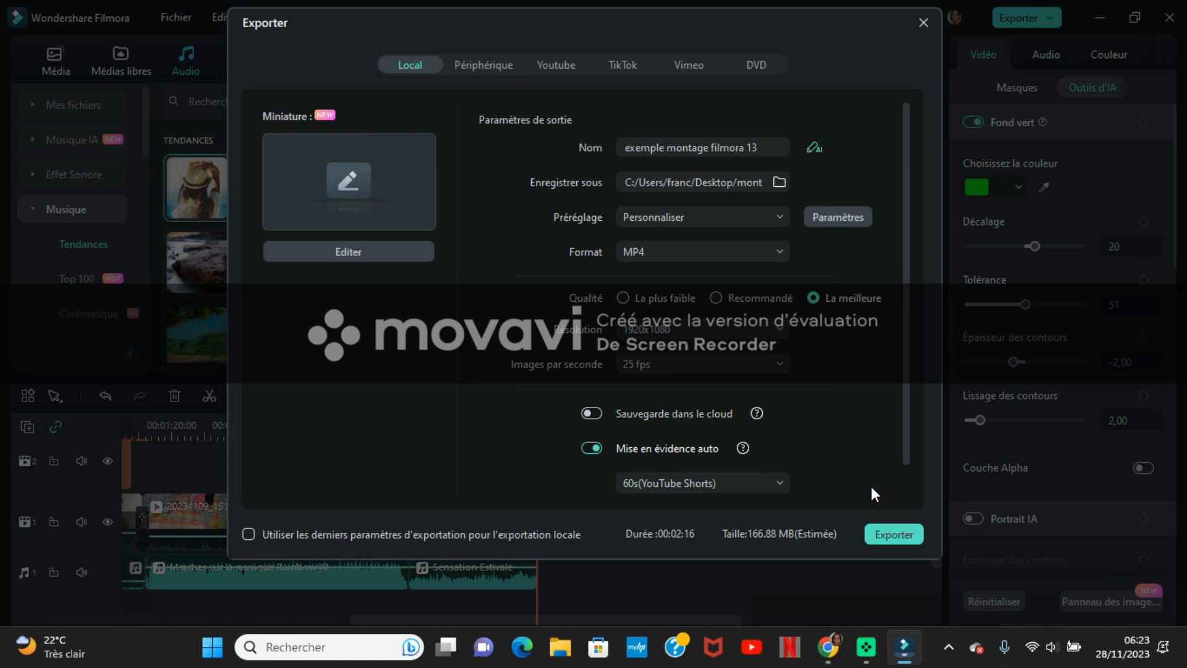
{"action": "left_click", "coordinate": [889, 529]}
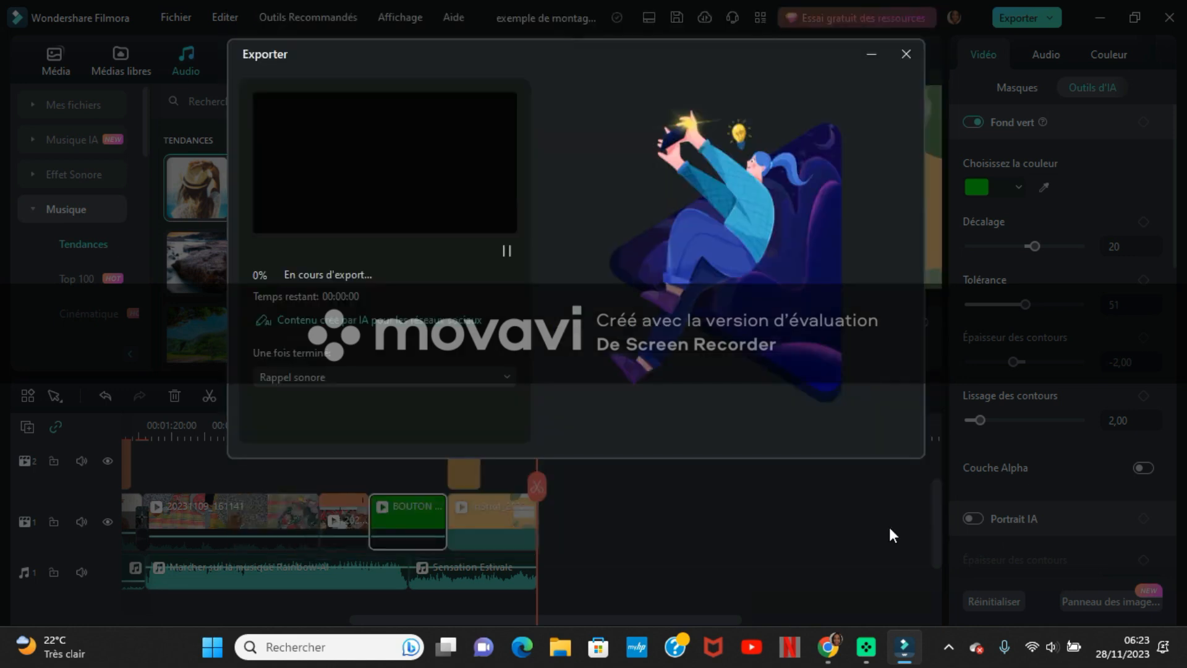